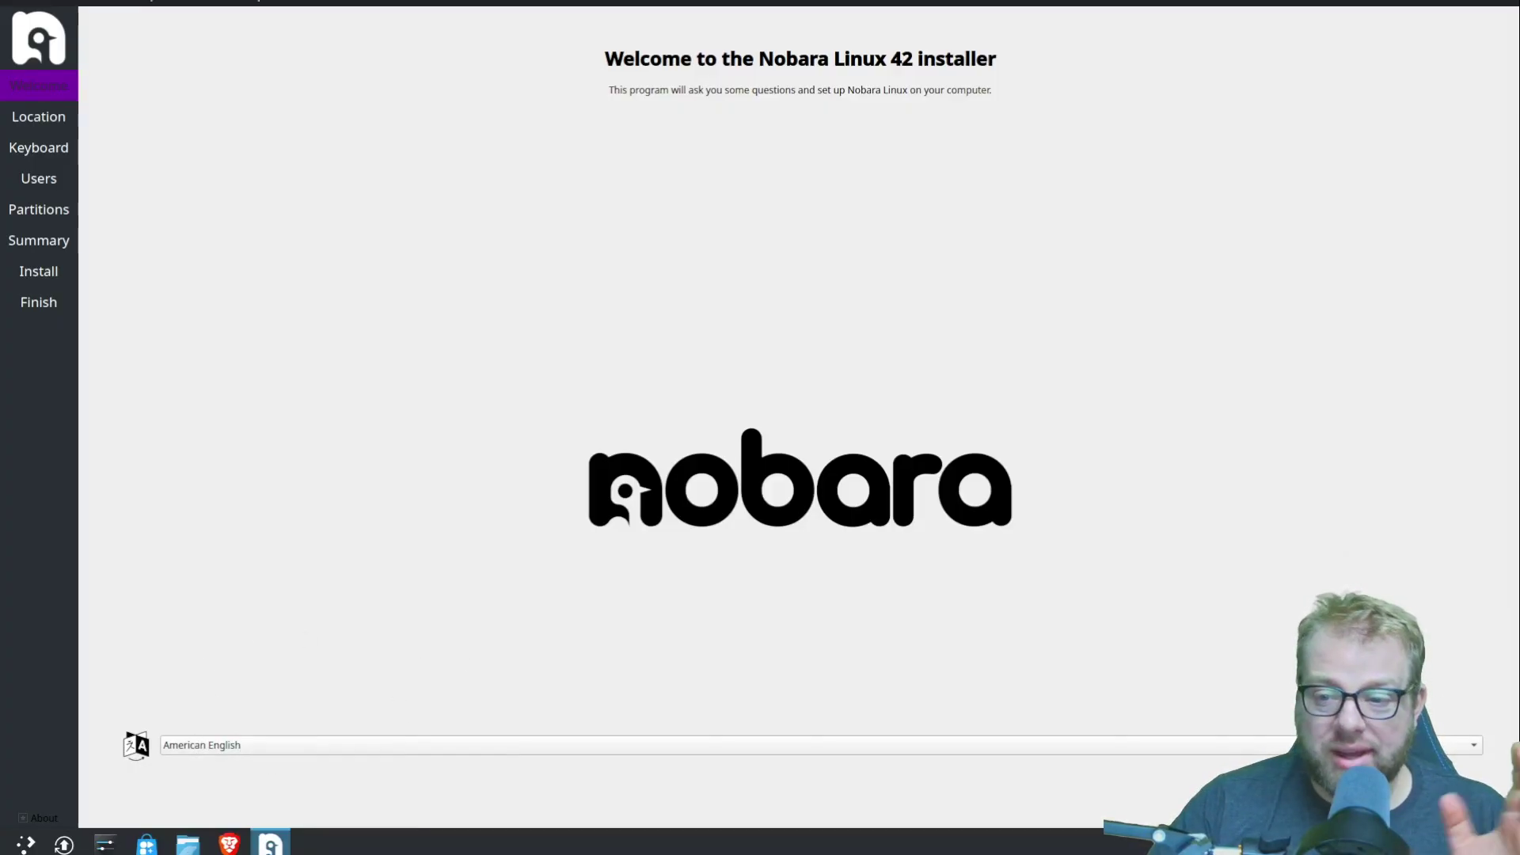
- Leave the American English welcome page for the Location step showing America / New York
click(1414, 811)
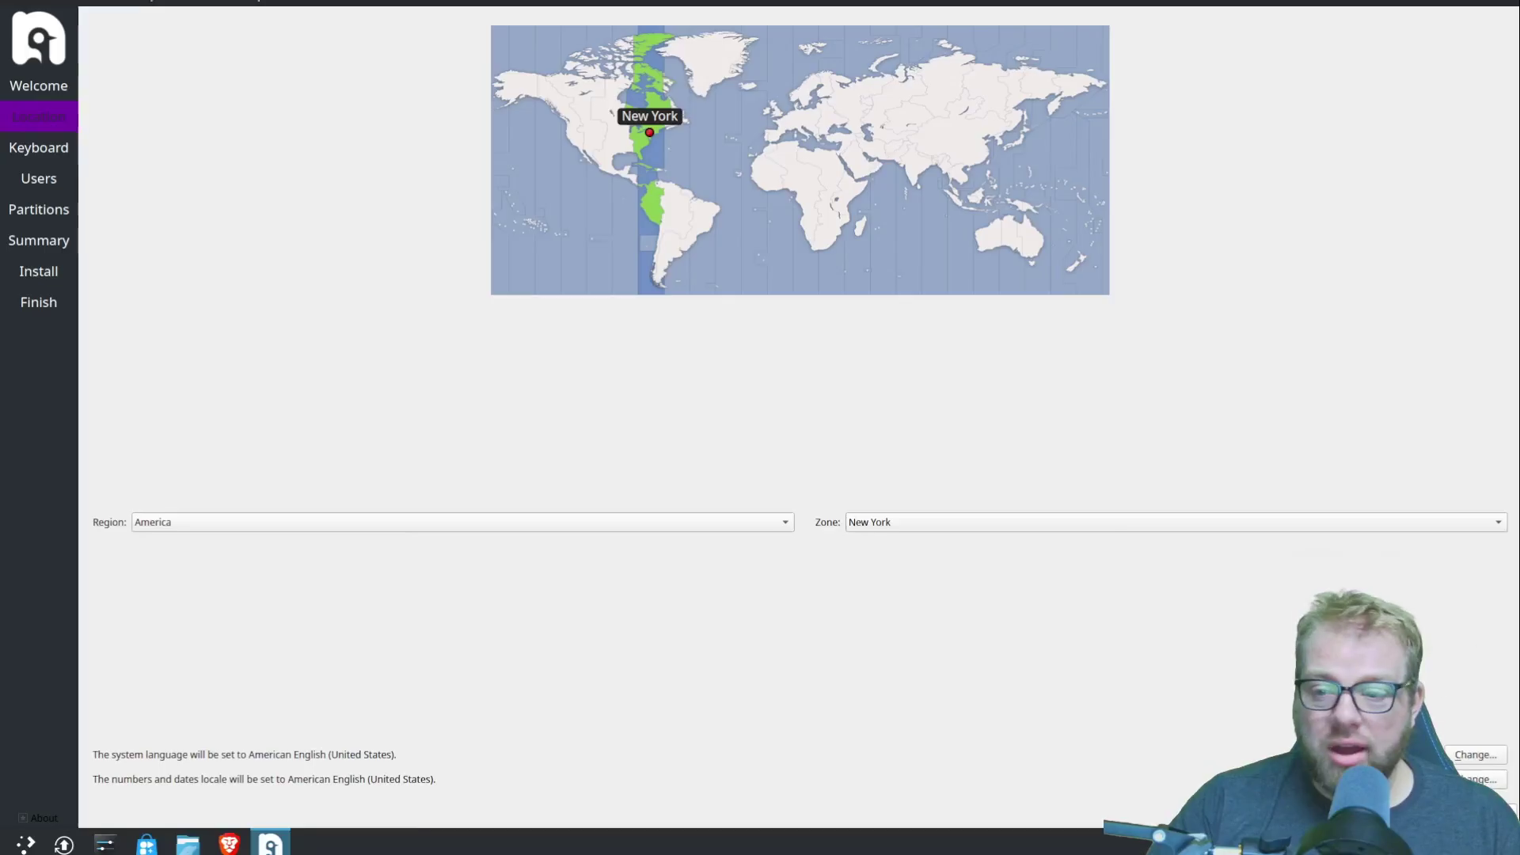
- Accept the New York location and default keyboard, then enter the user's full name
click(1414, 810)
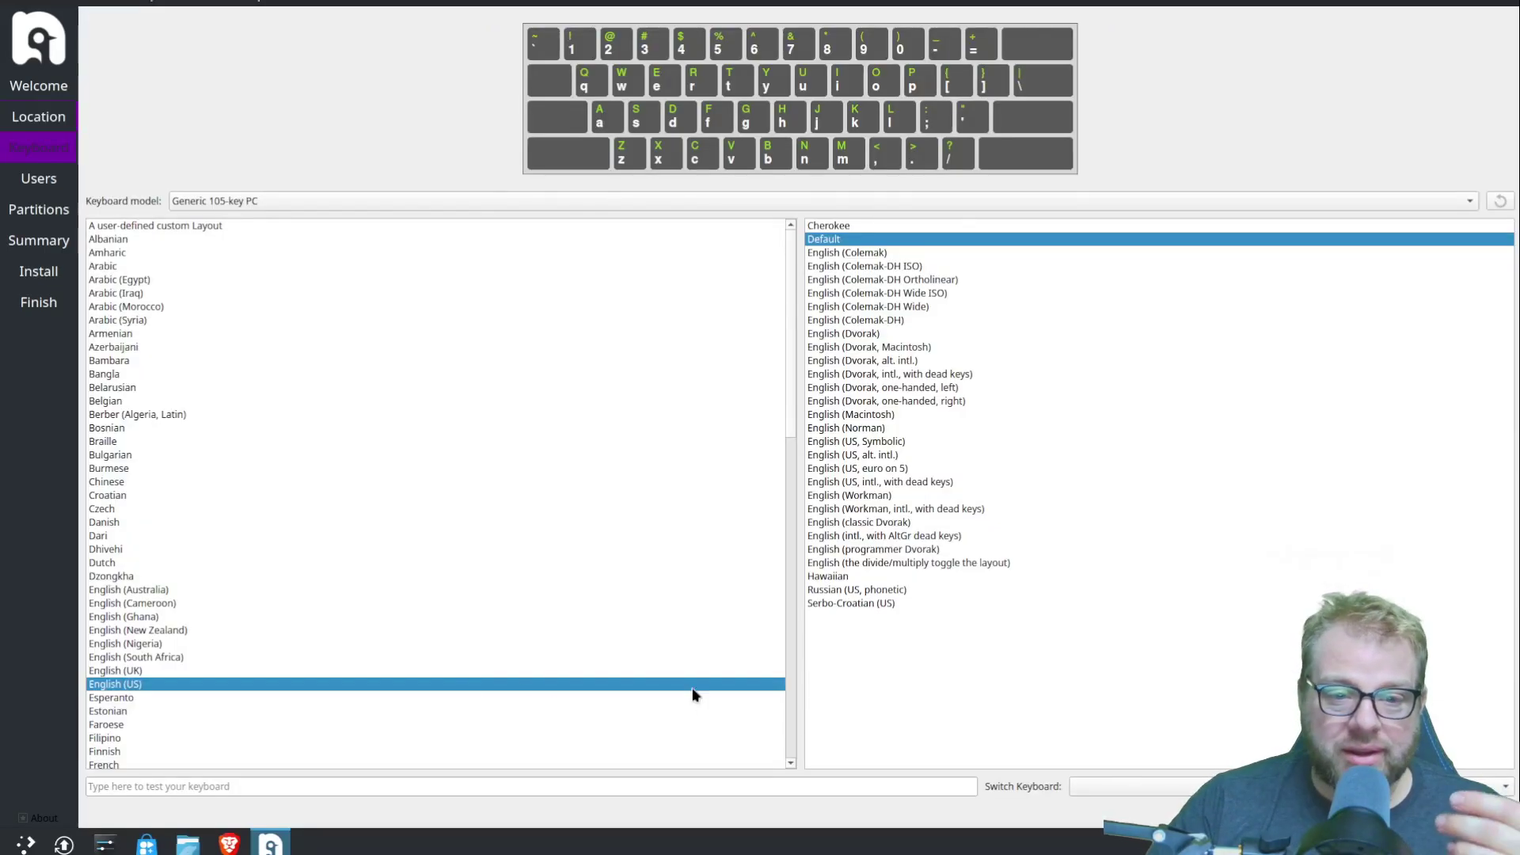
click(1414, 811)
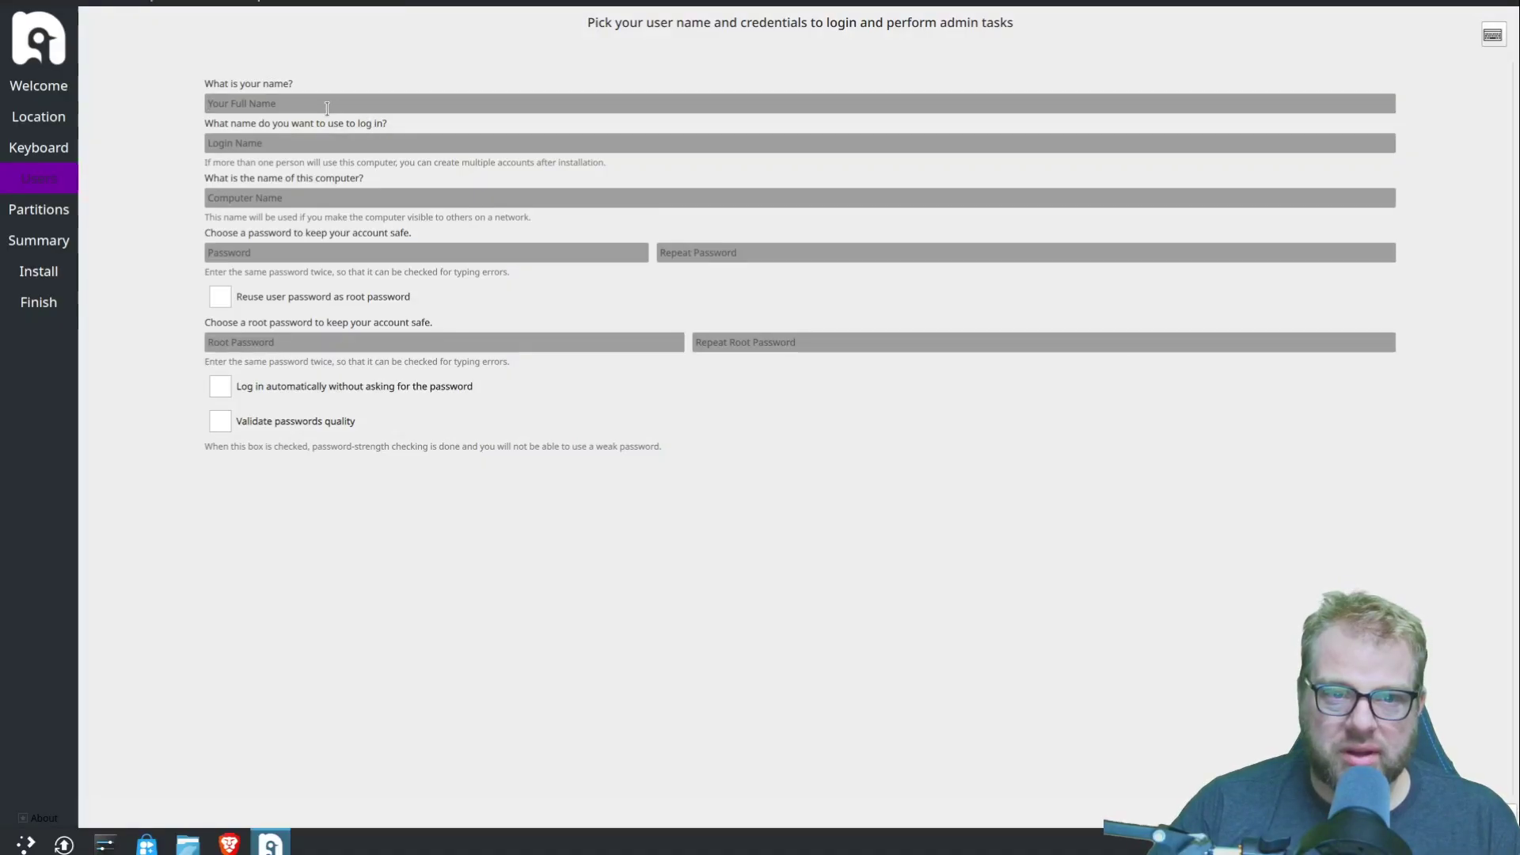
text(Moyd)
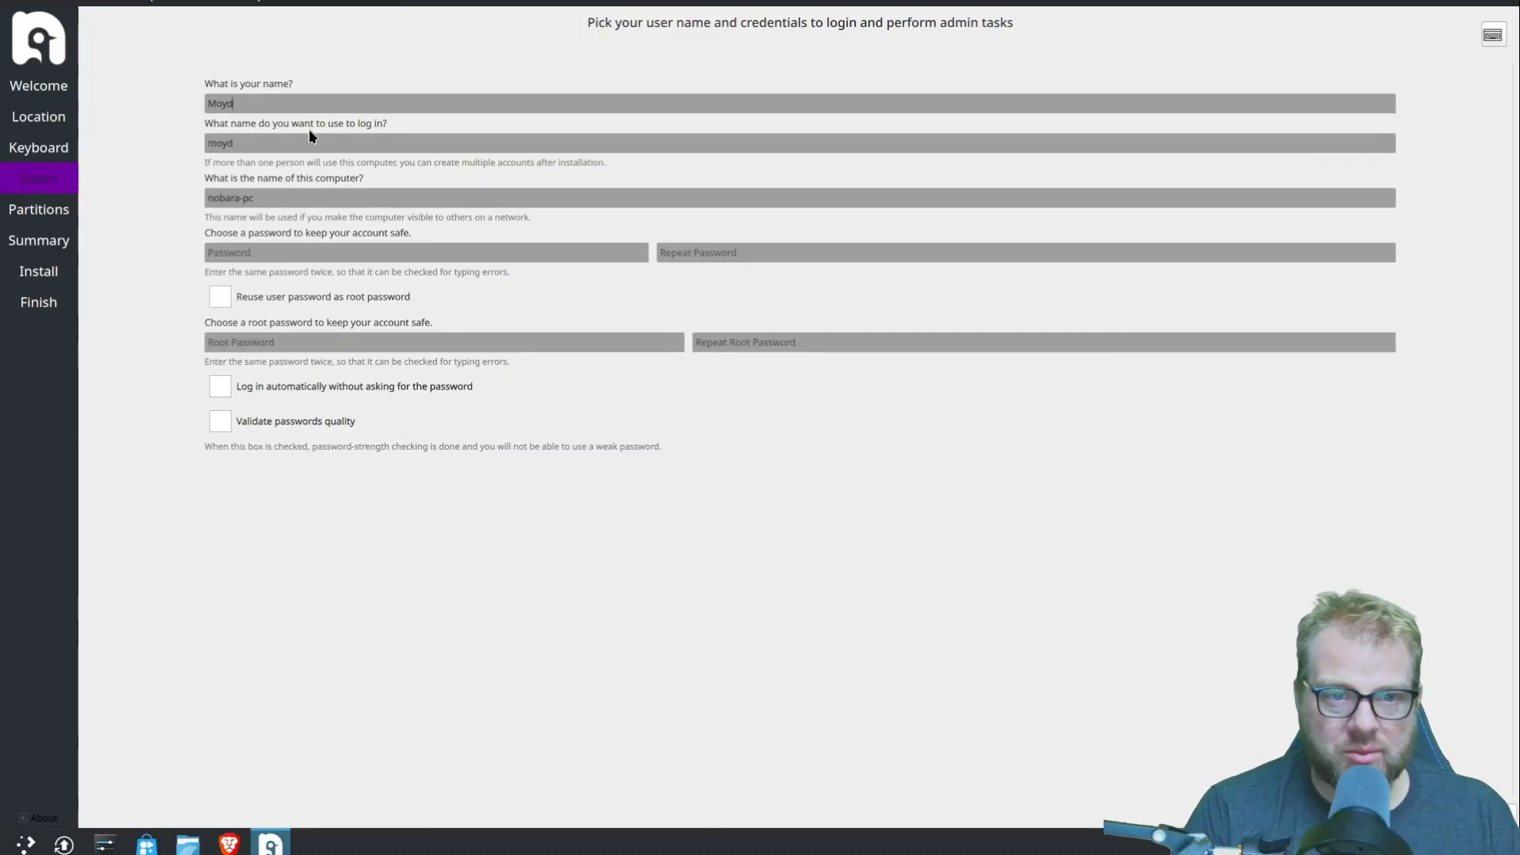
key(BackSpace)
text(Dee)
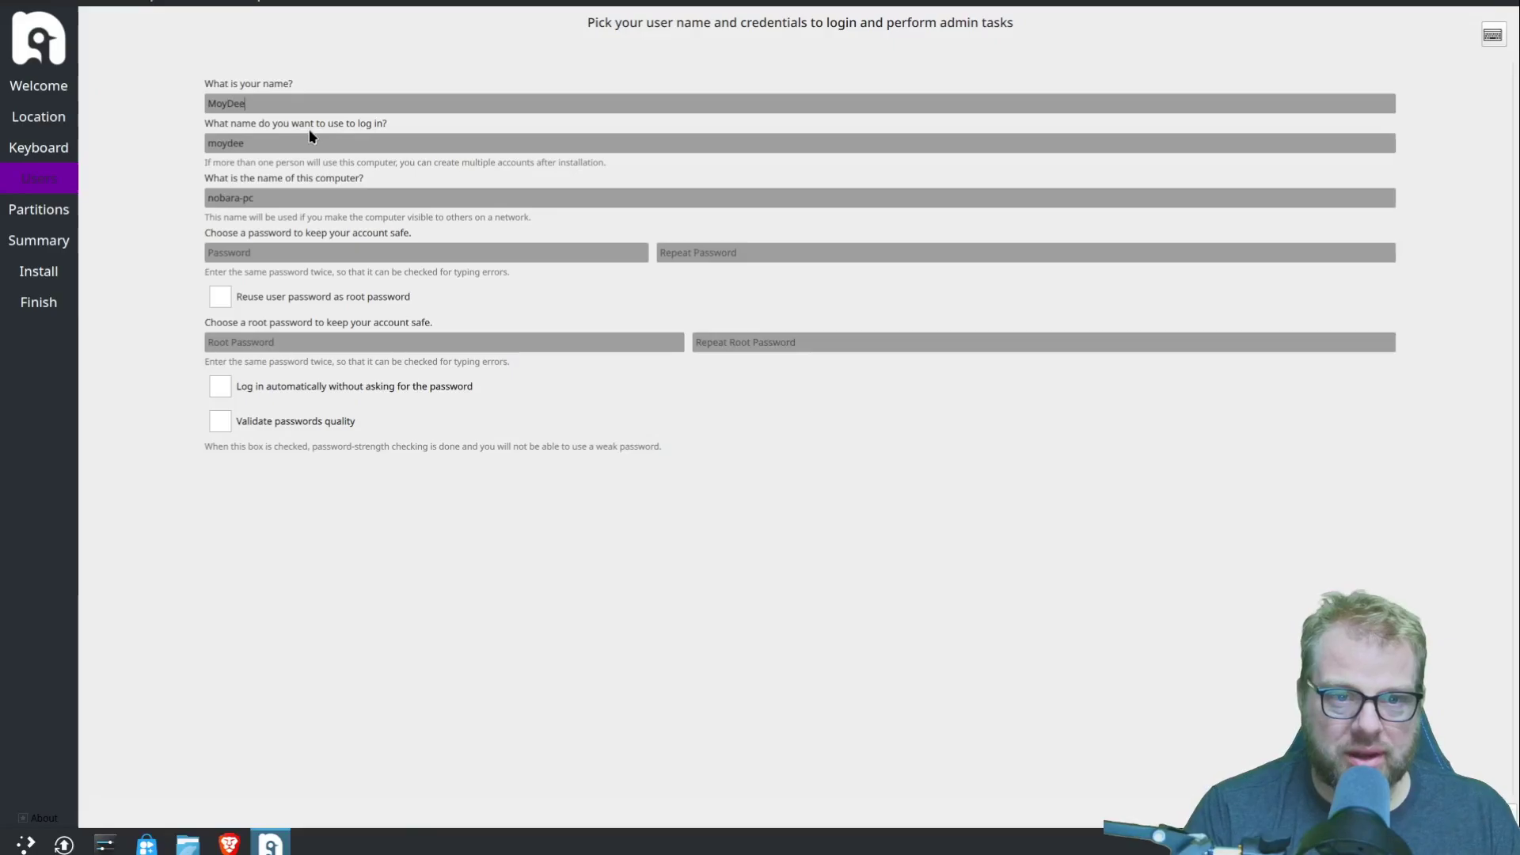
key(Tab)
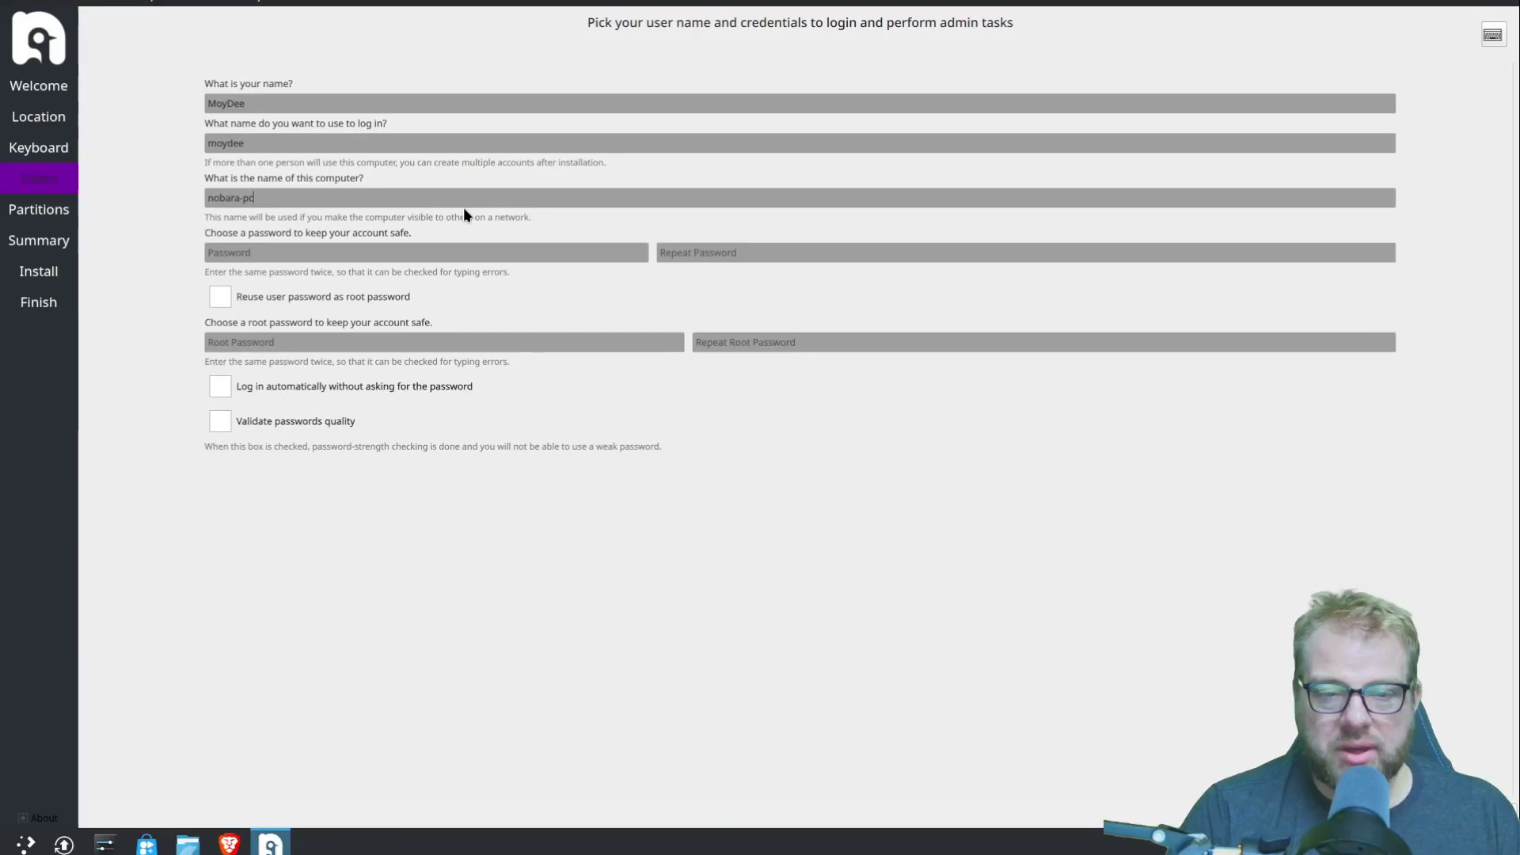
- Set computer name Archiver-VM and the account password, reuse it for root, and continue
key(BackSpace)
key(BackSpace)
key(BackSpace)
key(BackSpace)
key(BackSpace)
key(BackSpace)
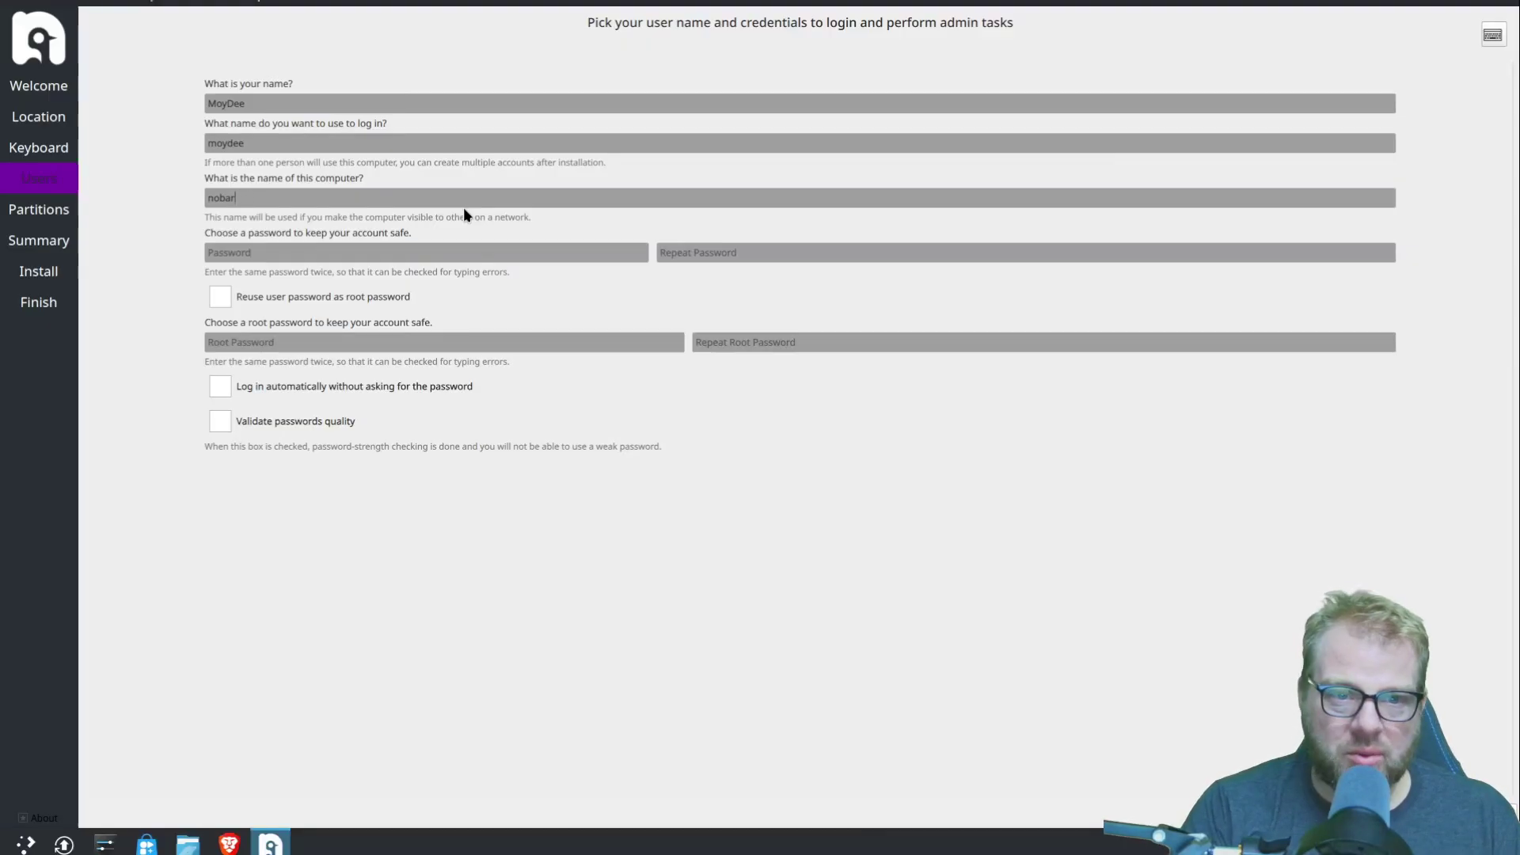
key(BackSpace)
key(BackSpace)
key(BackSpace)
text(Ar)
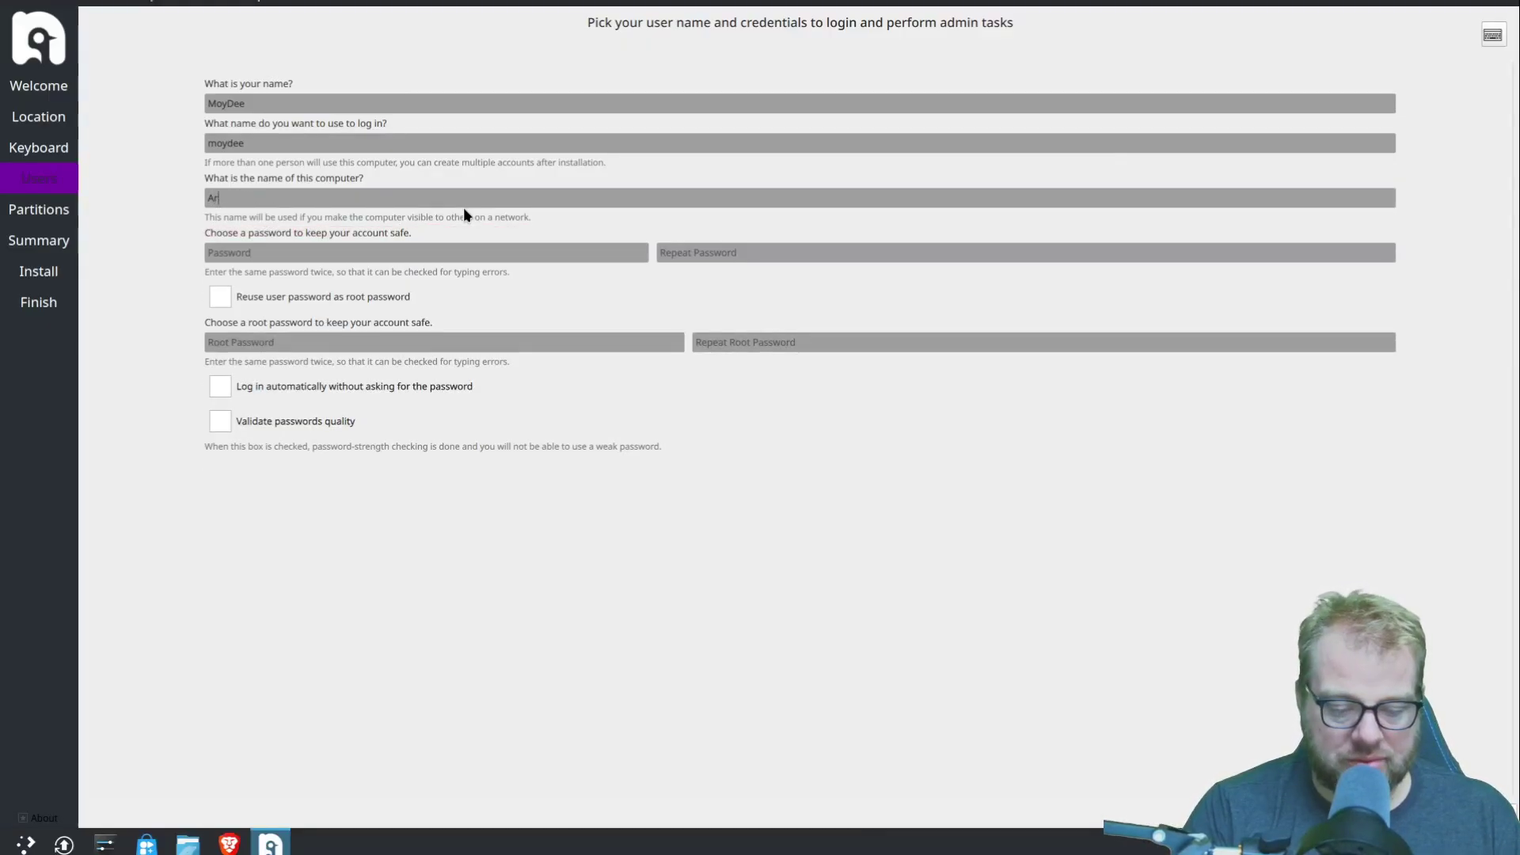
text(chive)
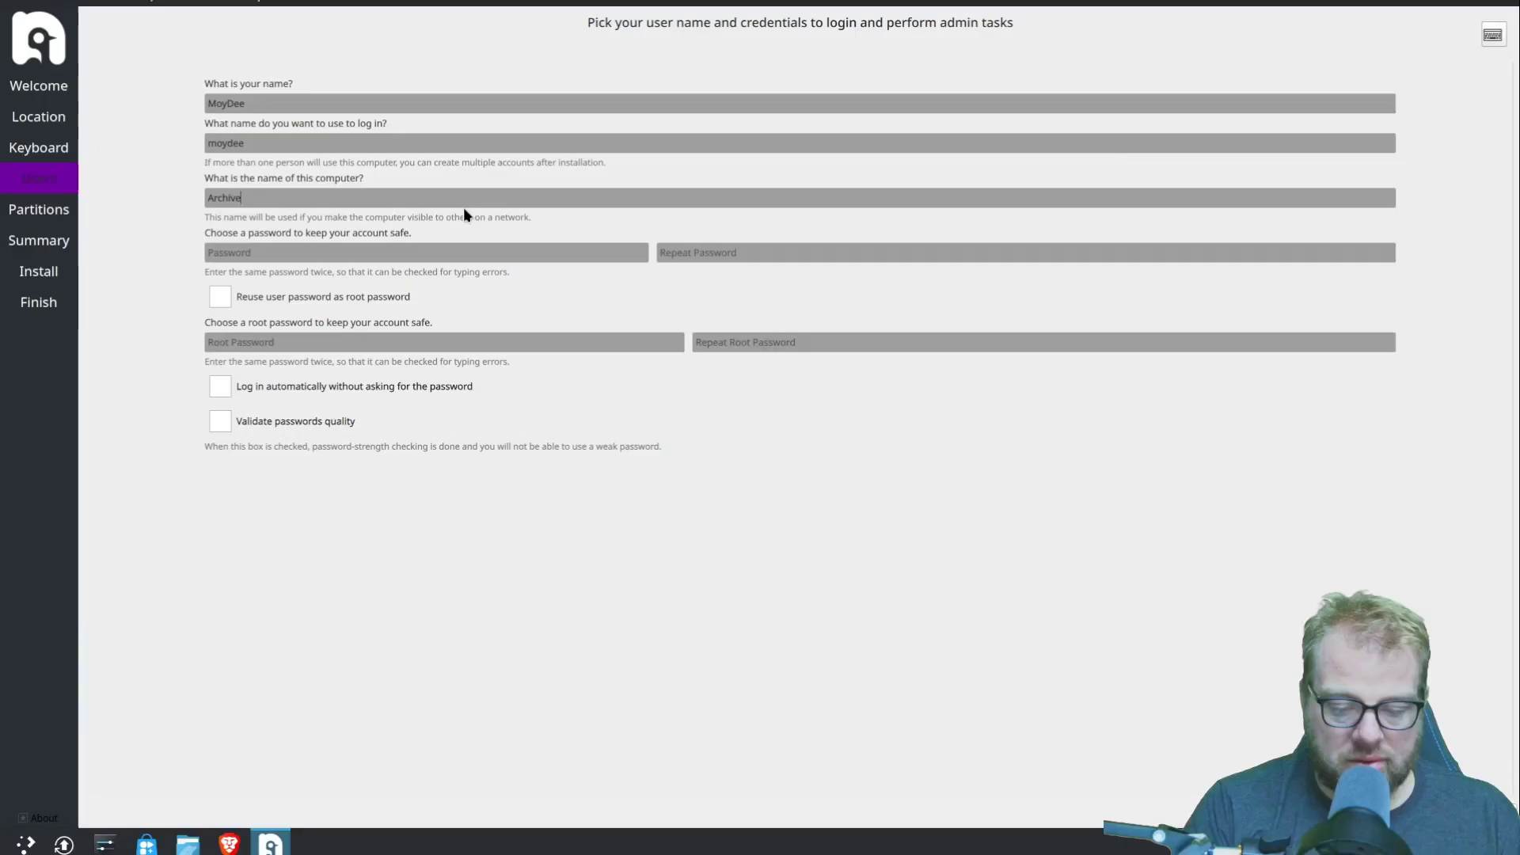
text(r-VM)
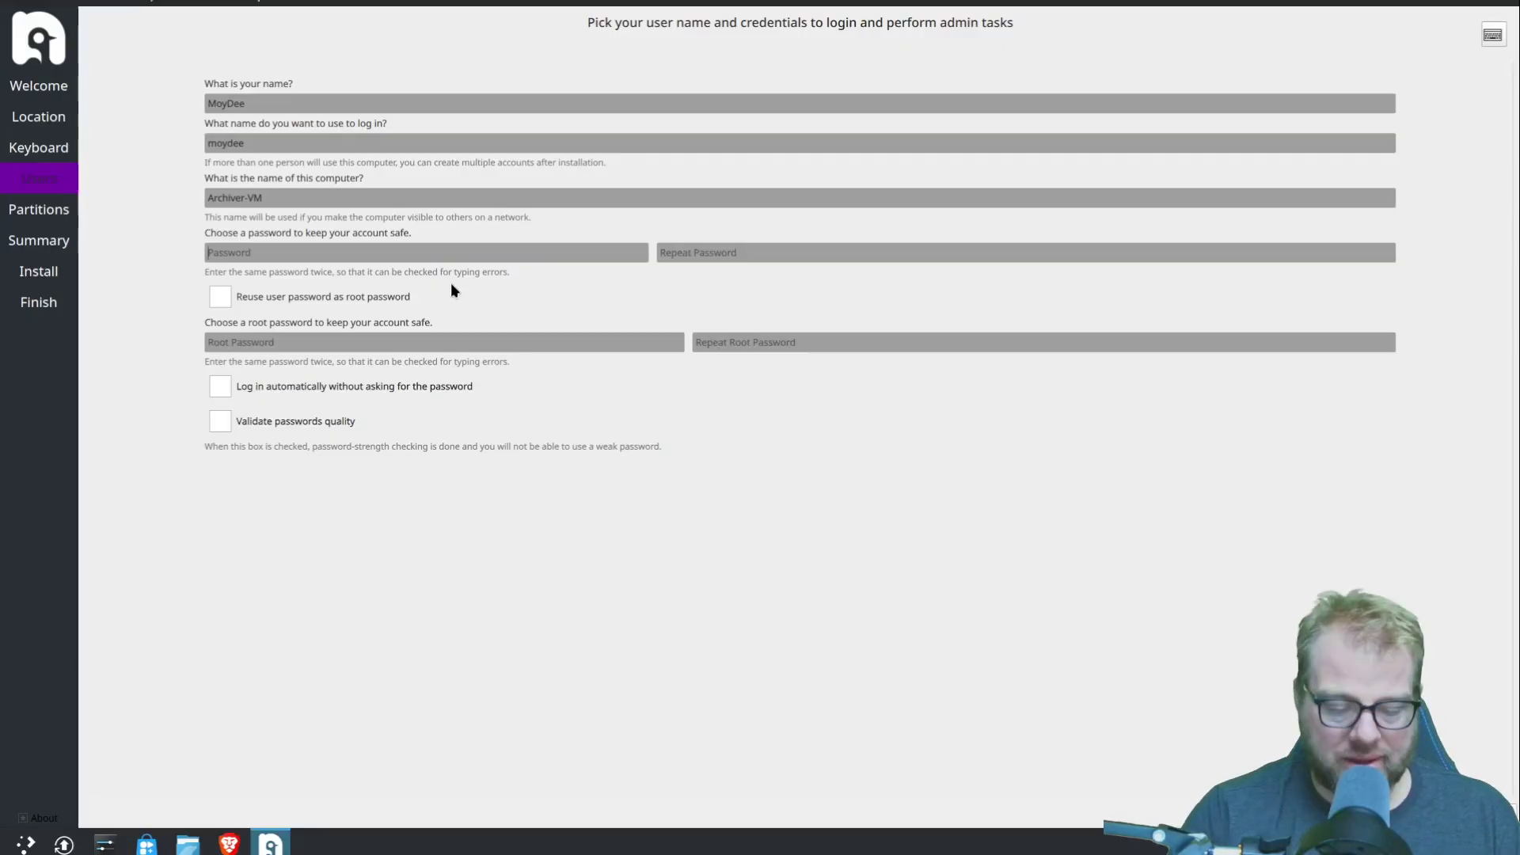
text(1234)
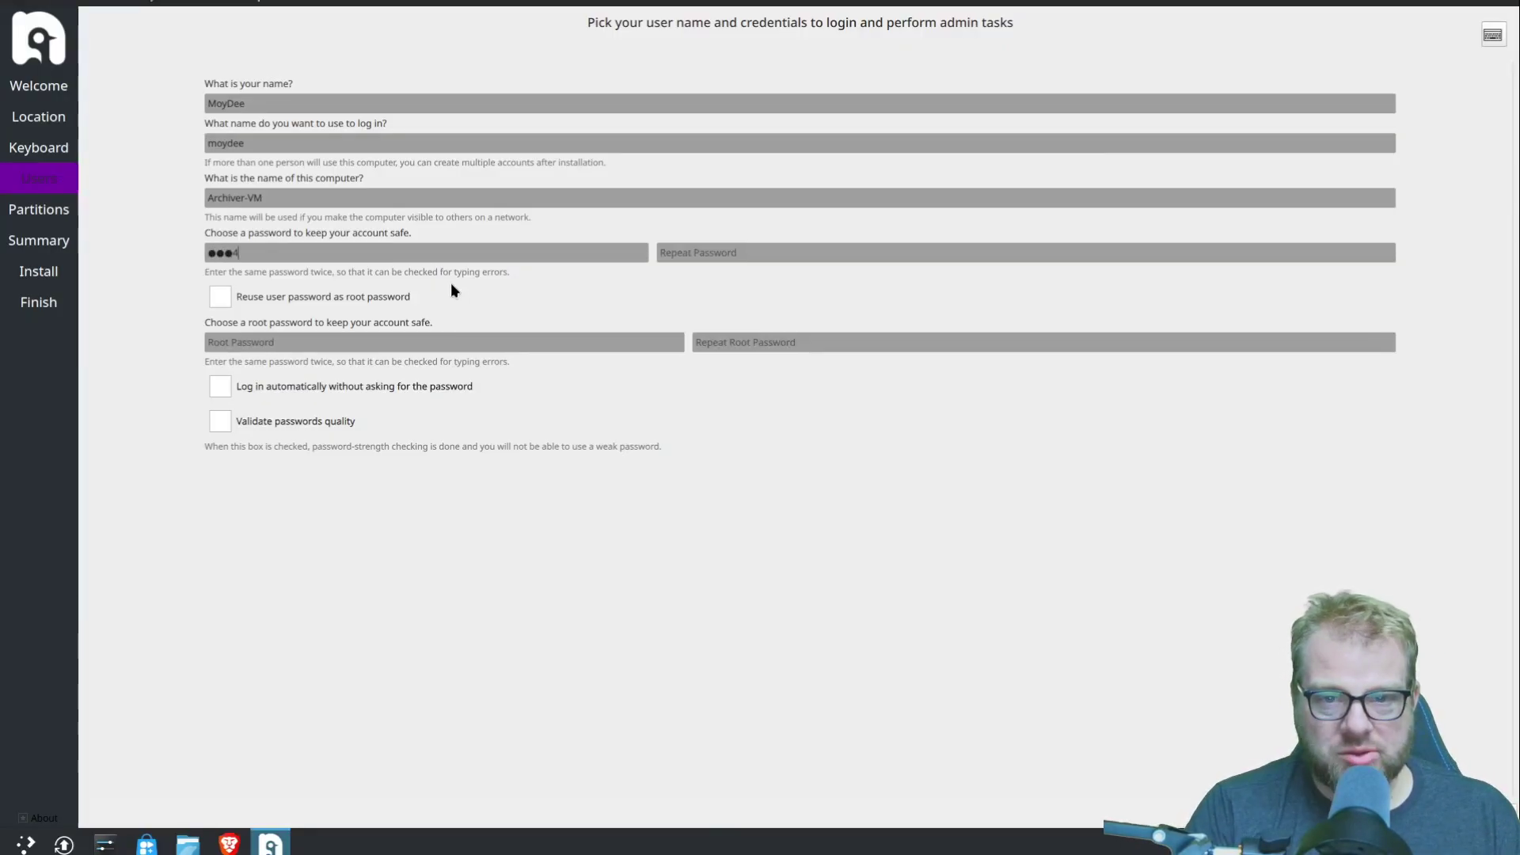
key(Tab)
text(1234)
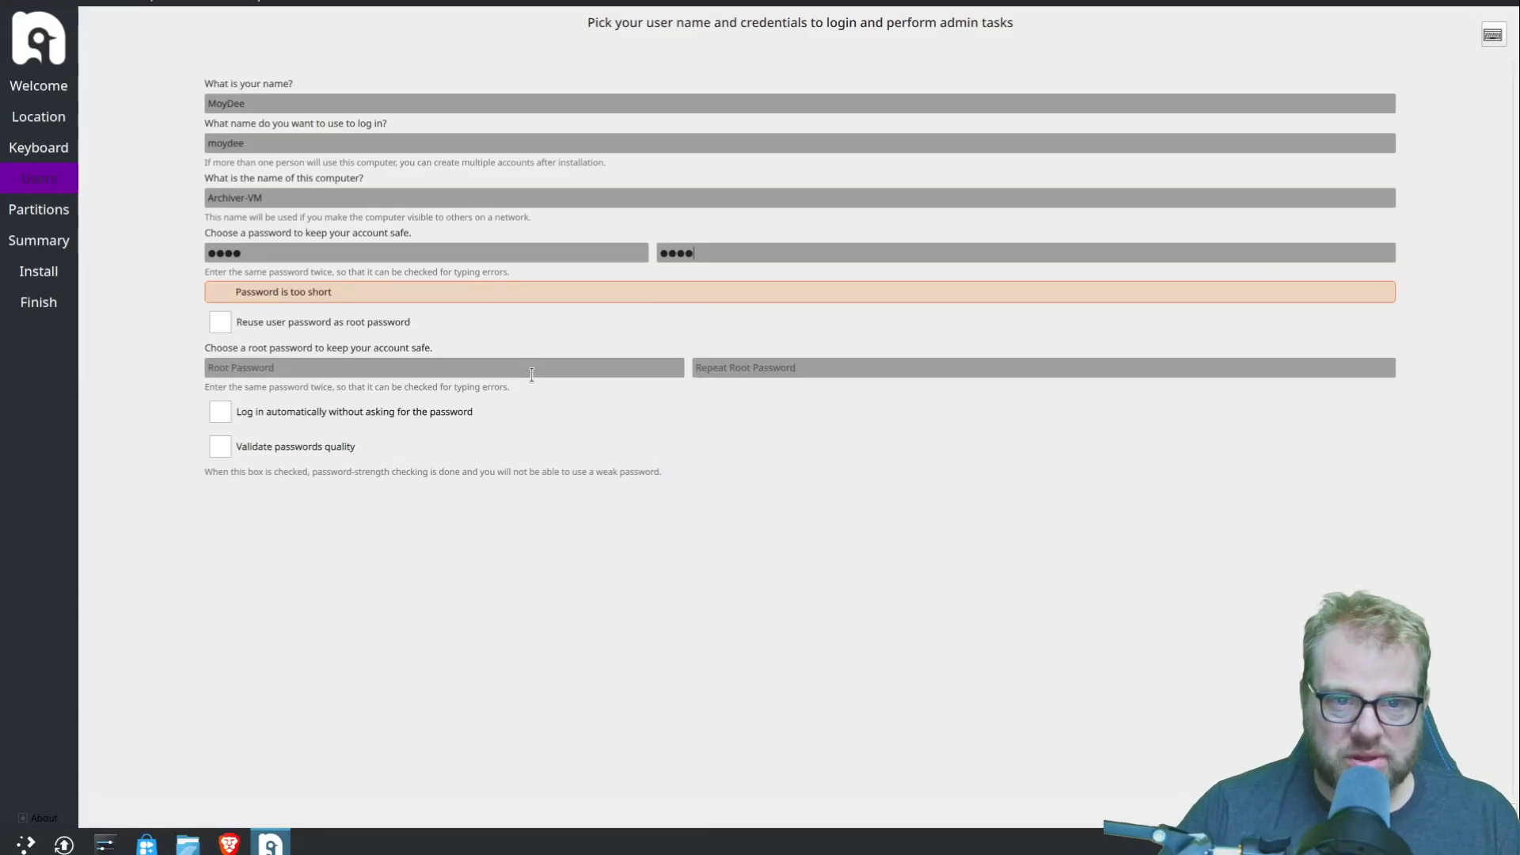
click(216, 324)
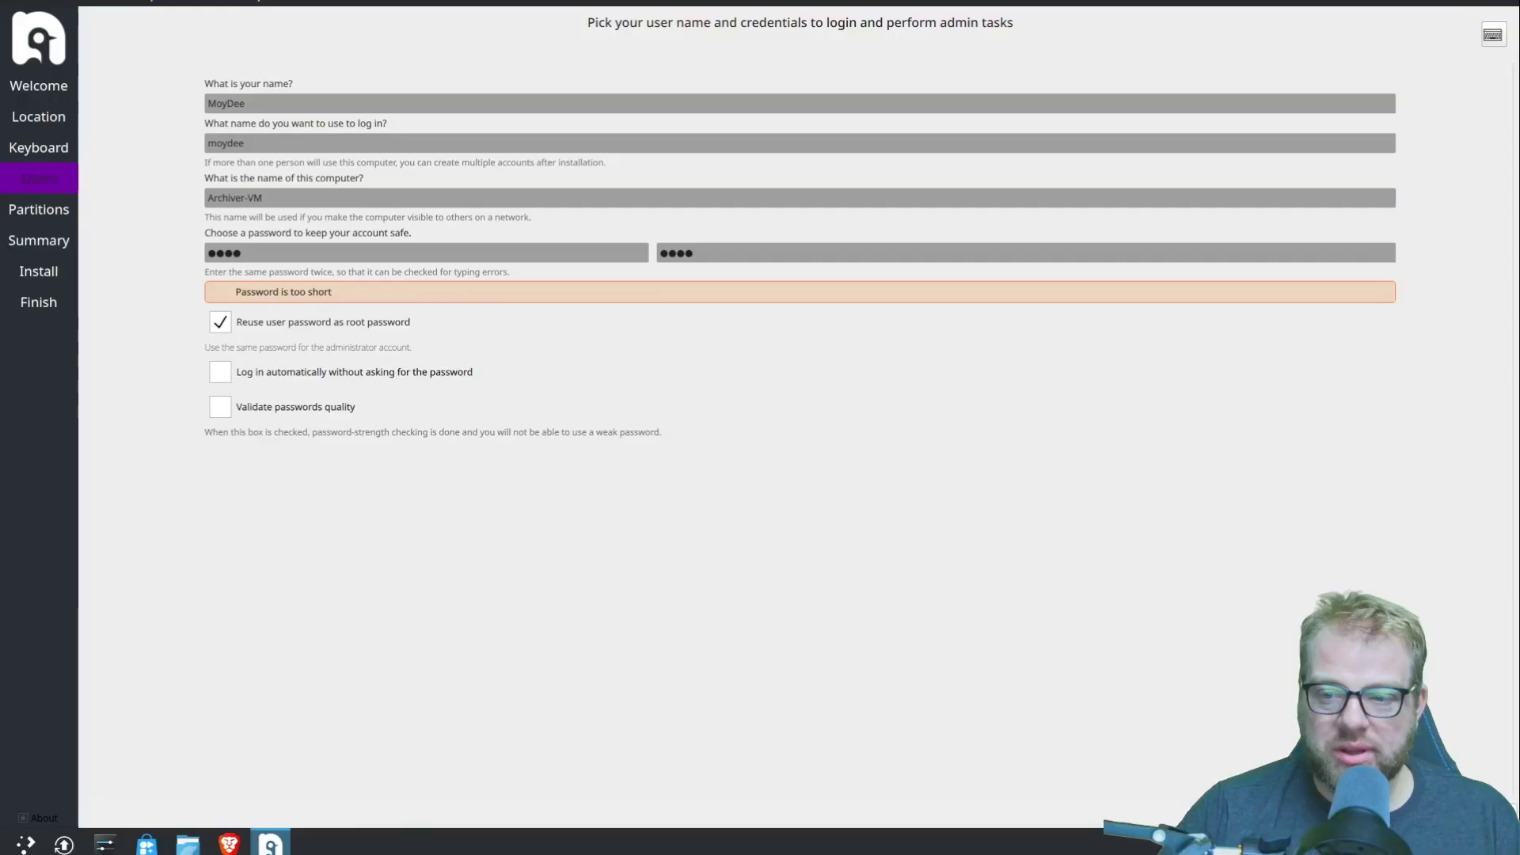
key(alt+n)
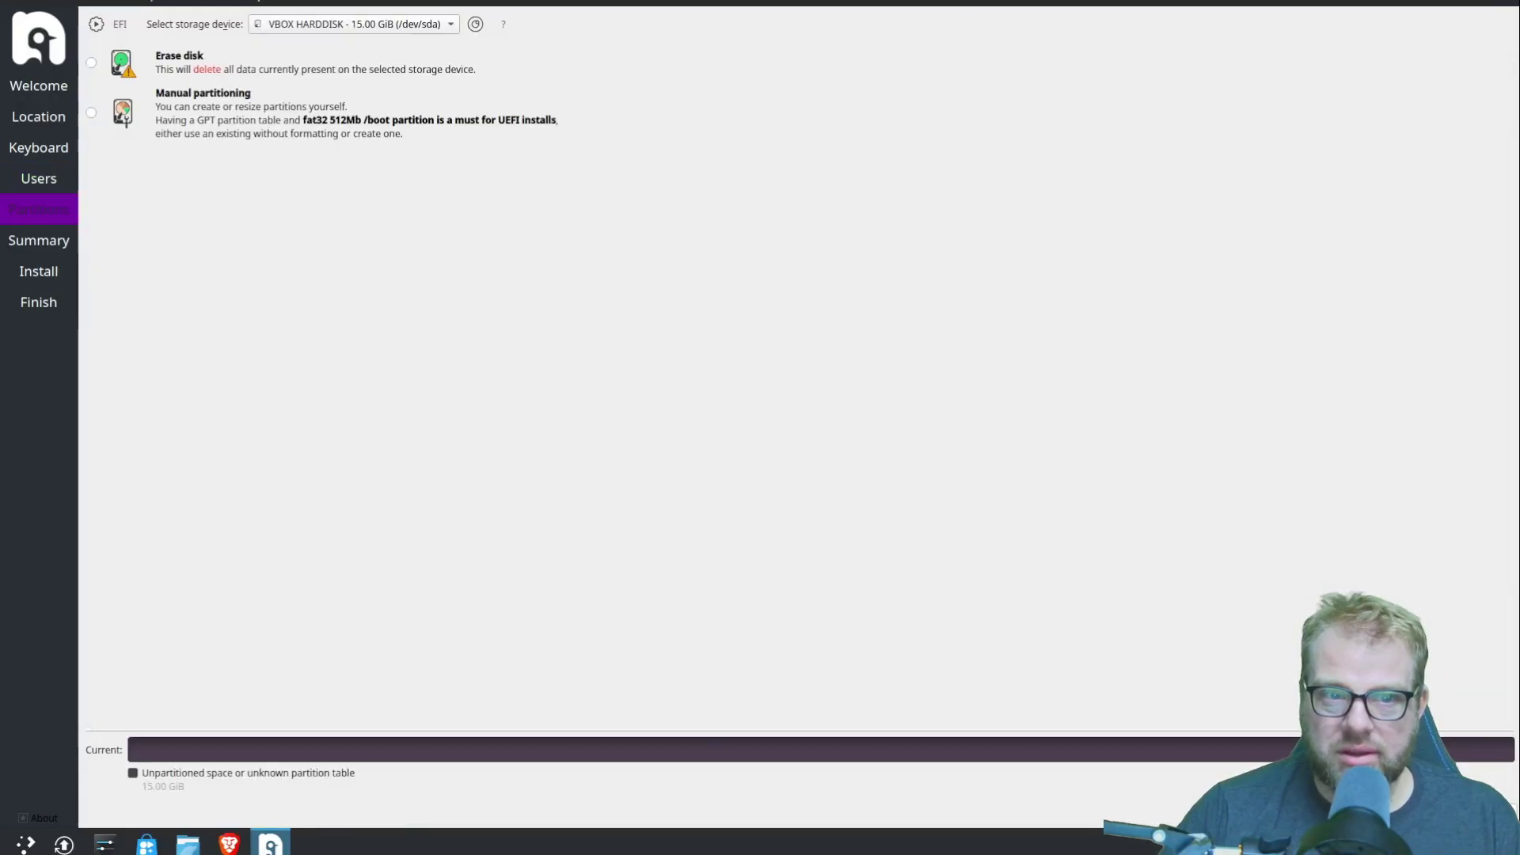
- Choose Erase disk, review the summary, and confirm Install Now
click(131, 73)
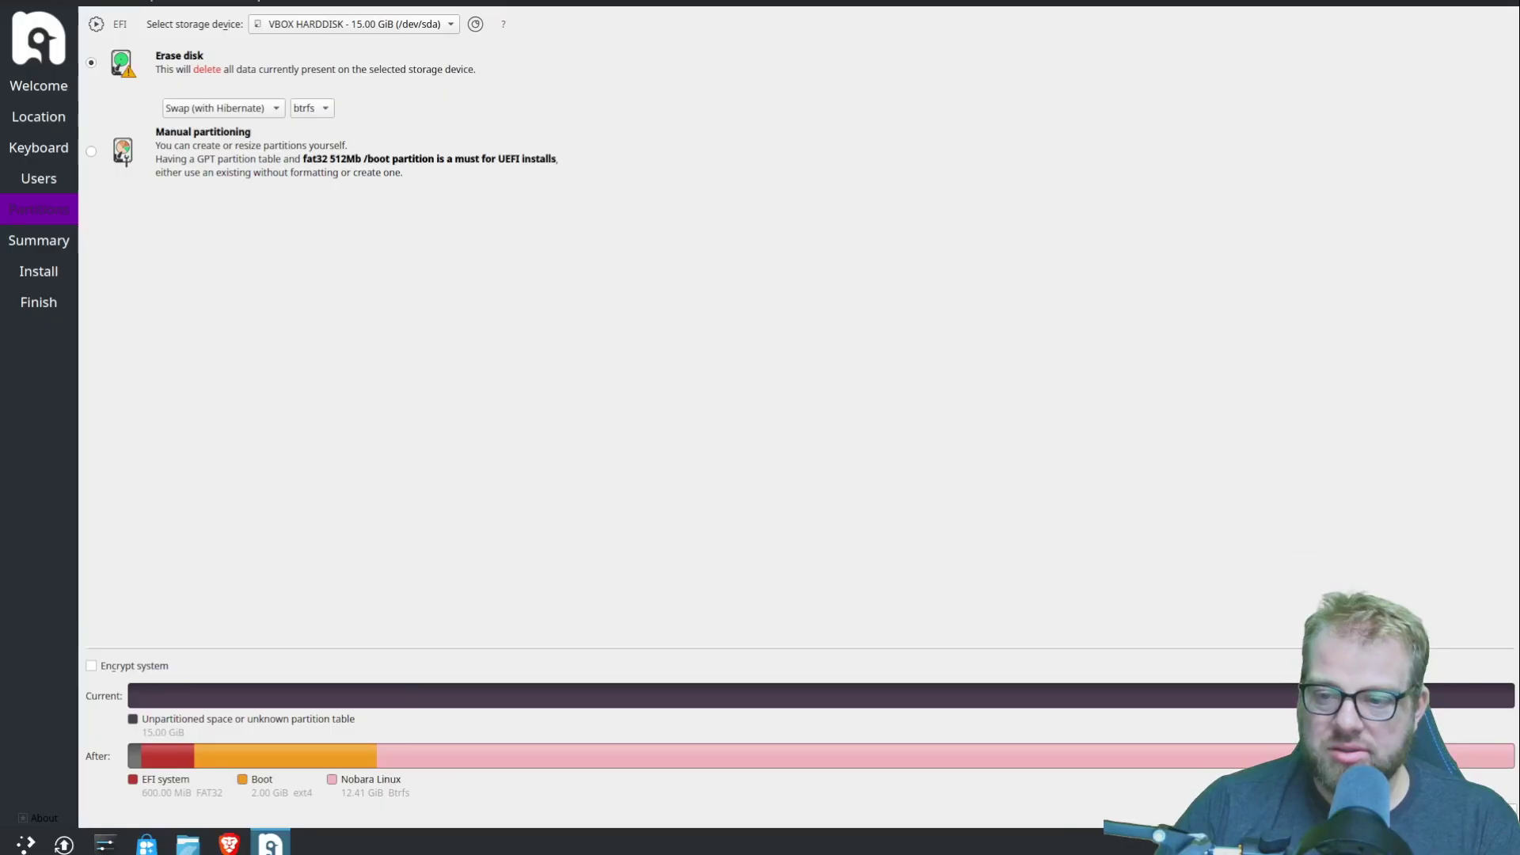
key(alt+n)
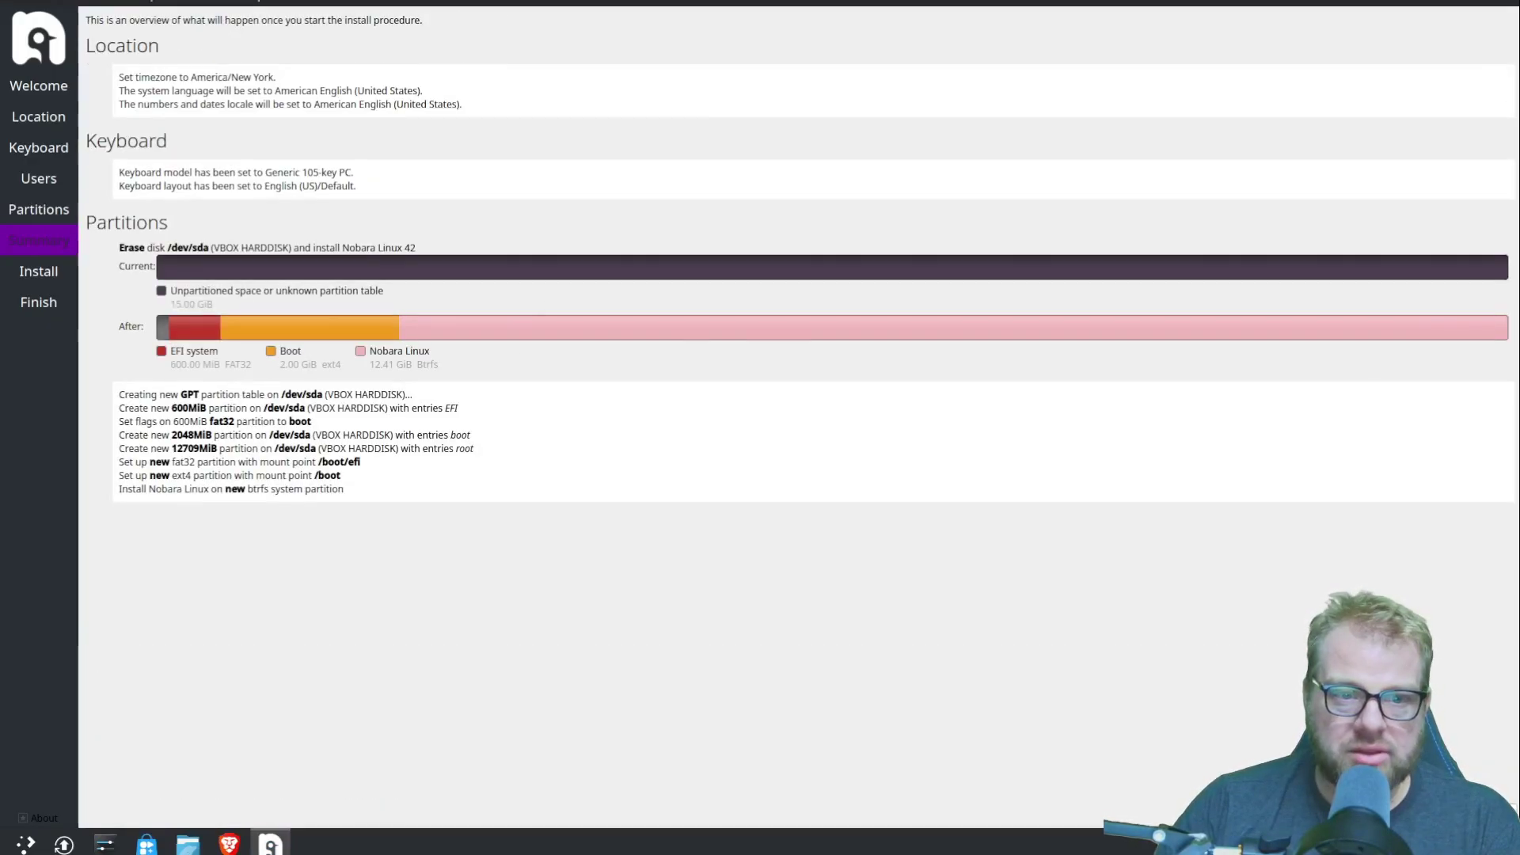
key(alt+i)
click(849, 409)
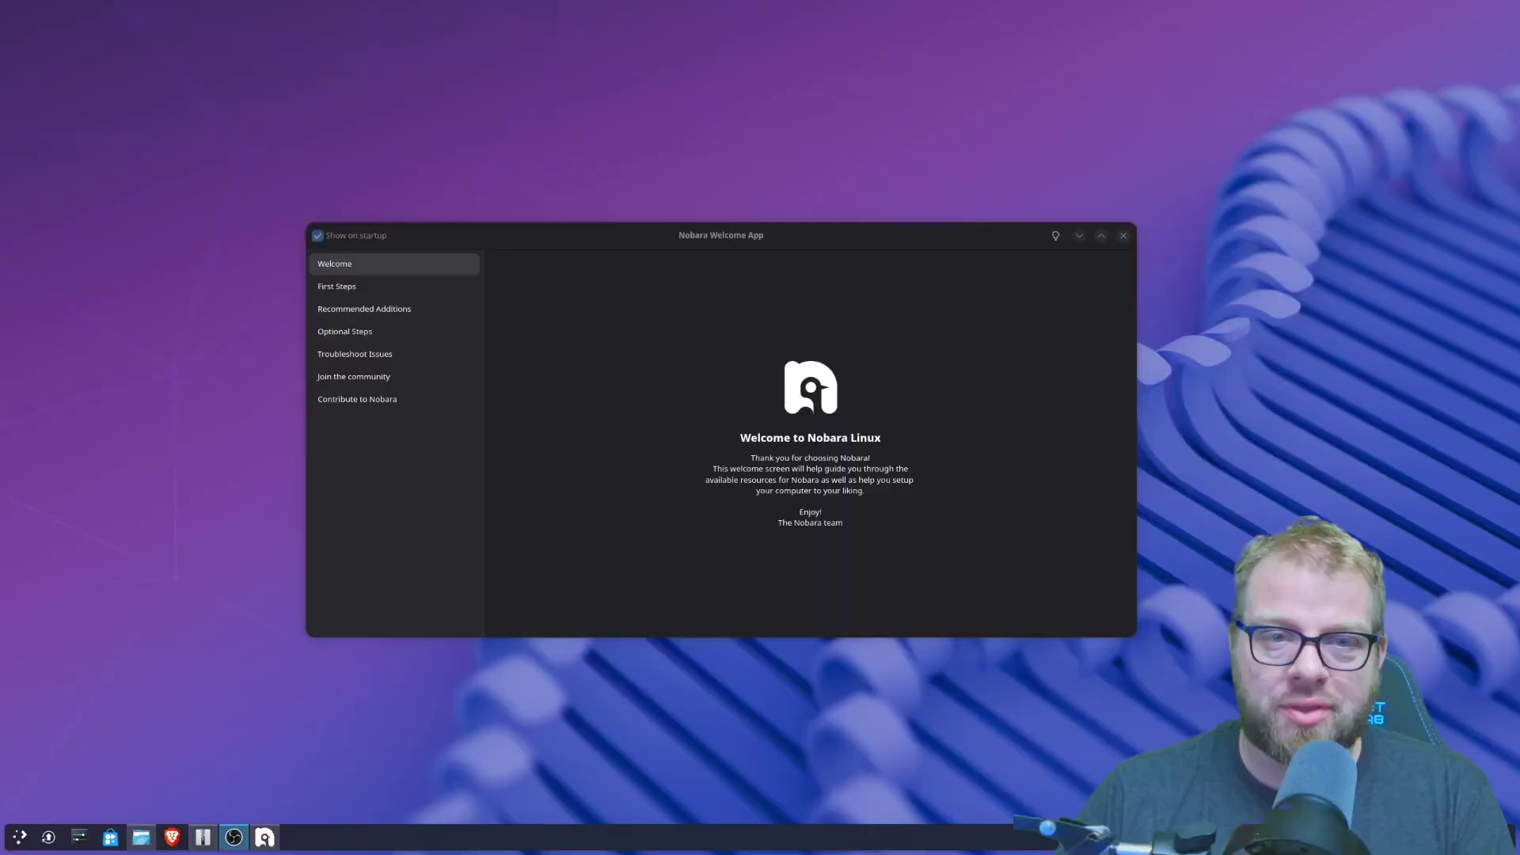
- Run 'Update my system' from First Steps, close it, then view Recommended Additions
click(374, 288)
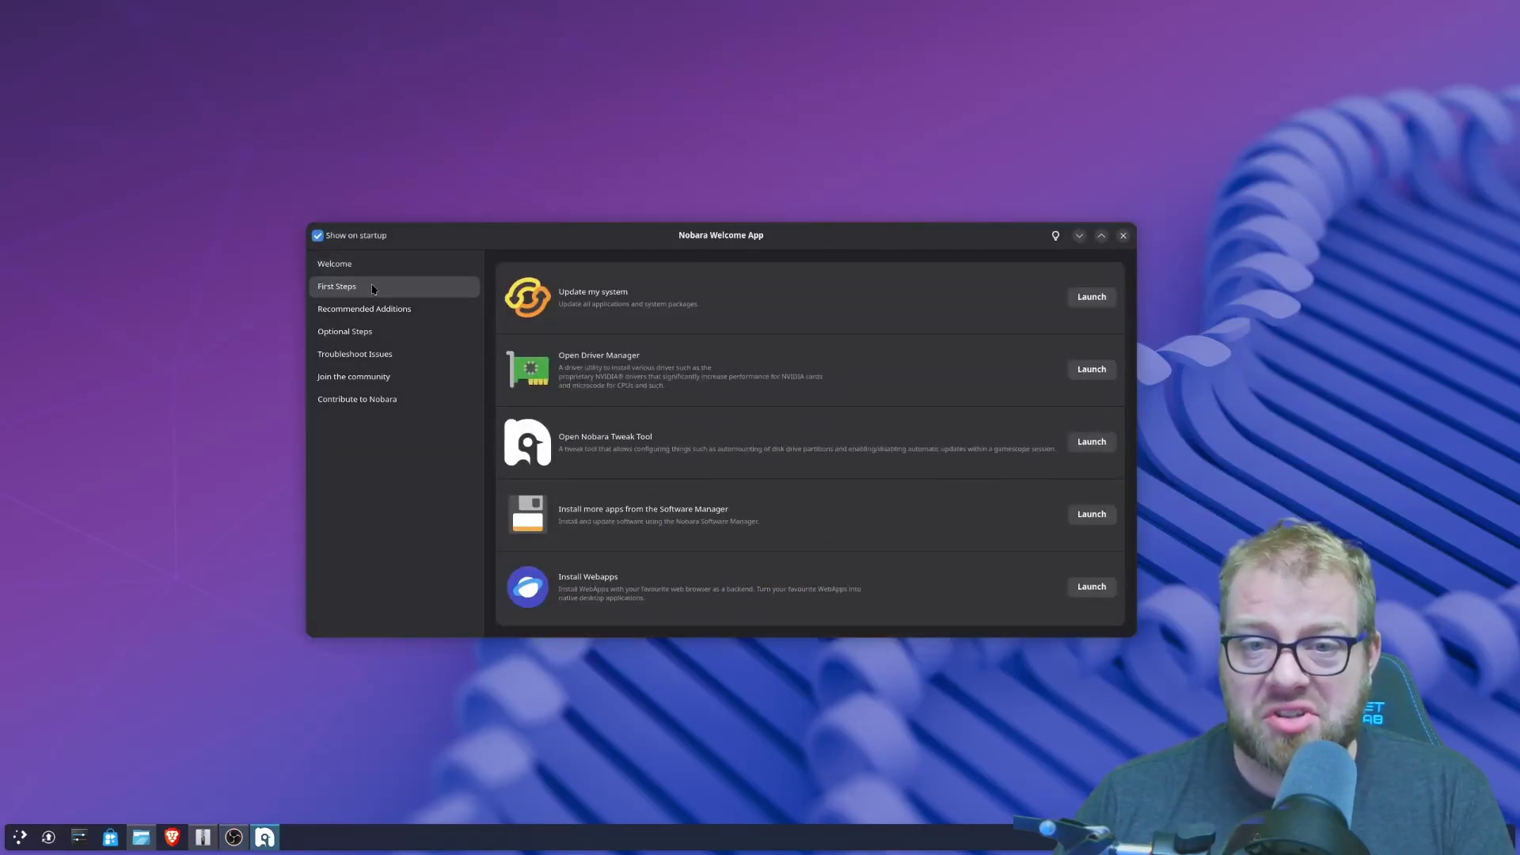
click(1092, 298)
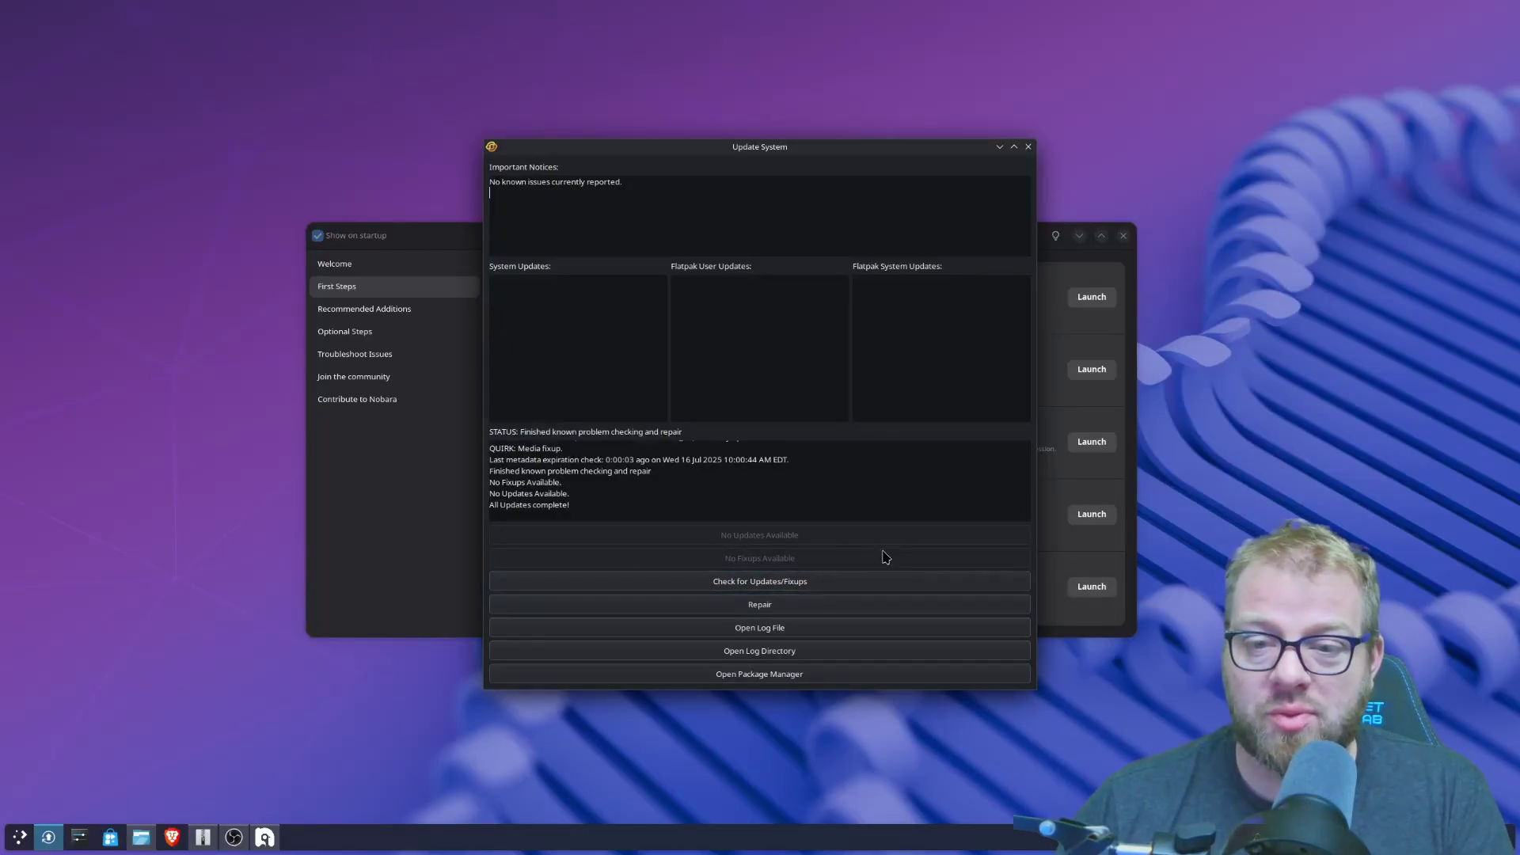
click(1029, 147)
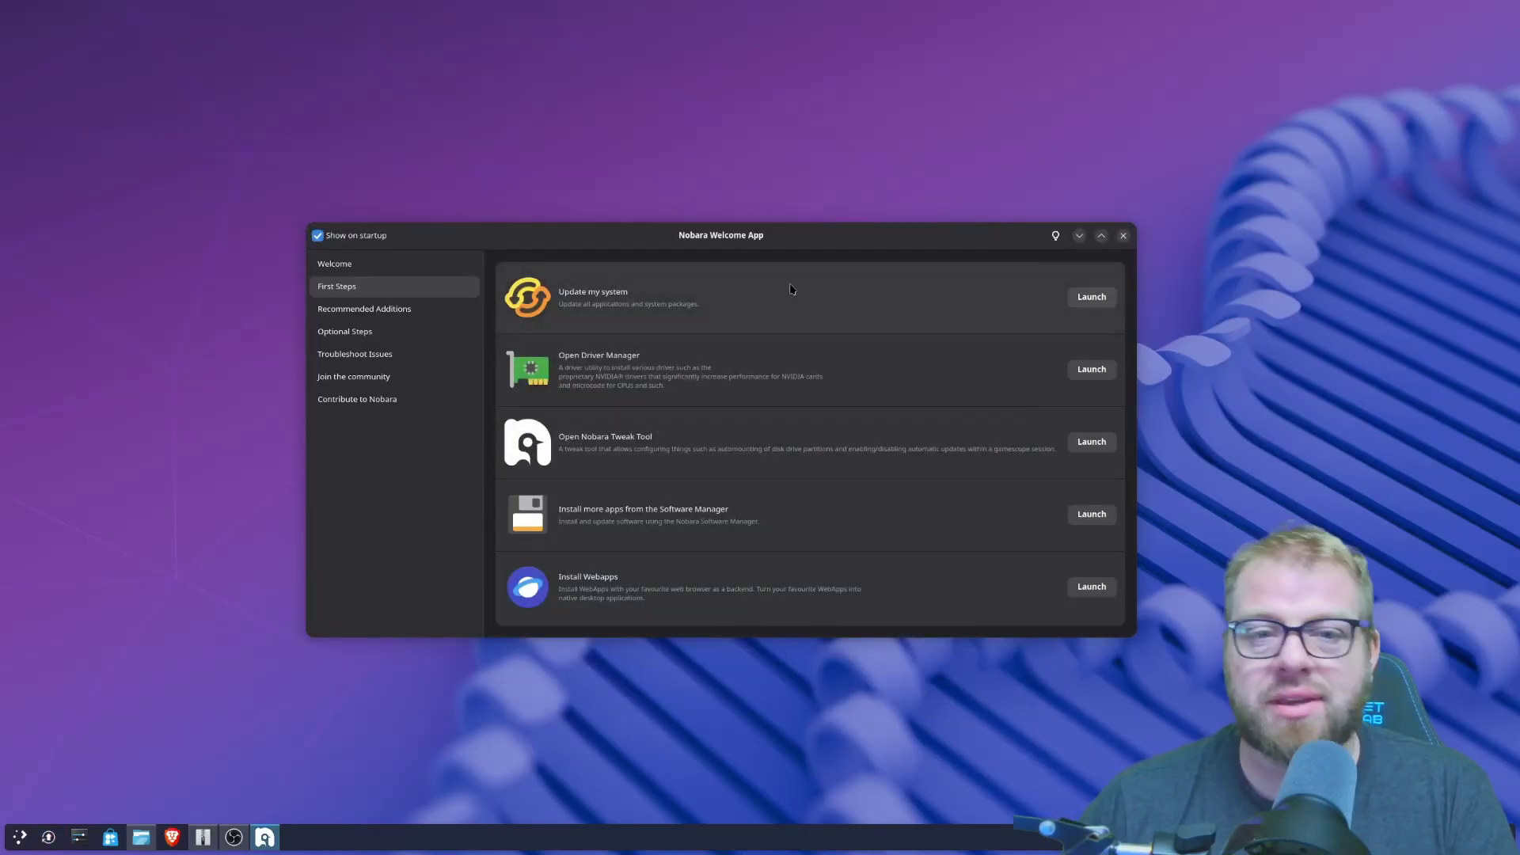
click(385, 311)
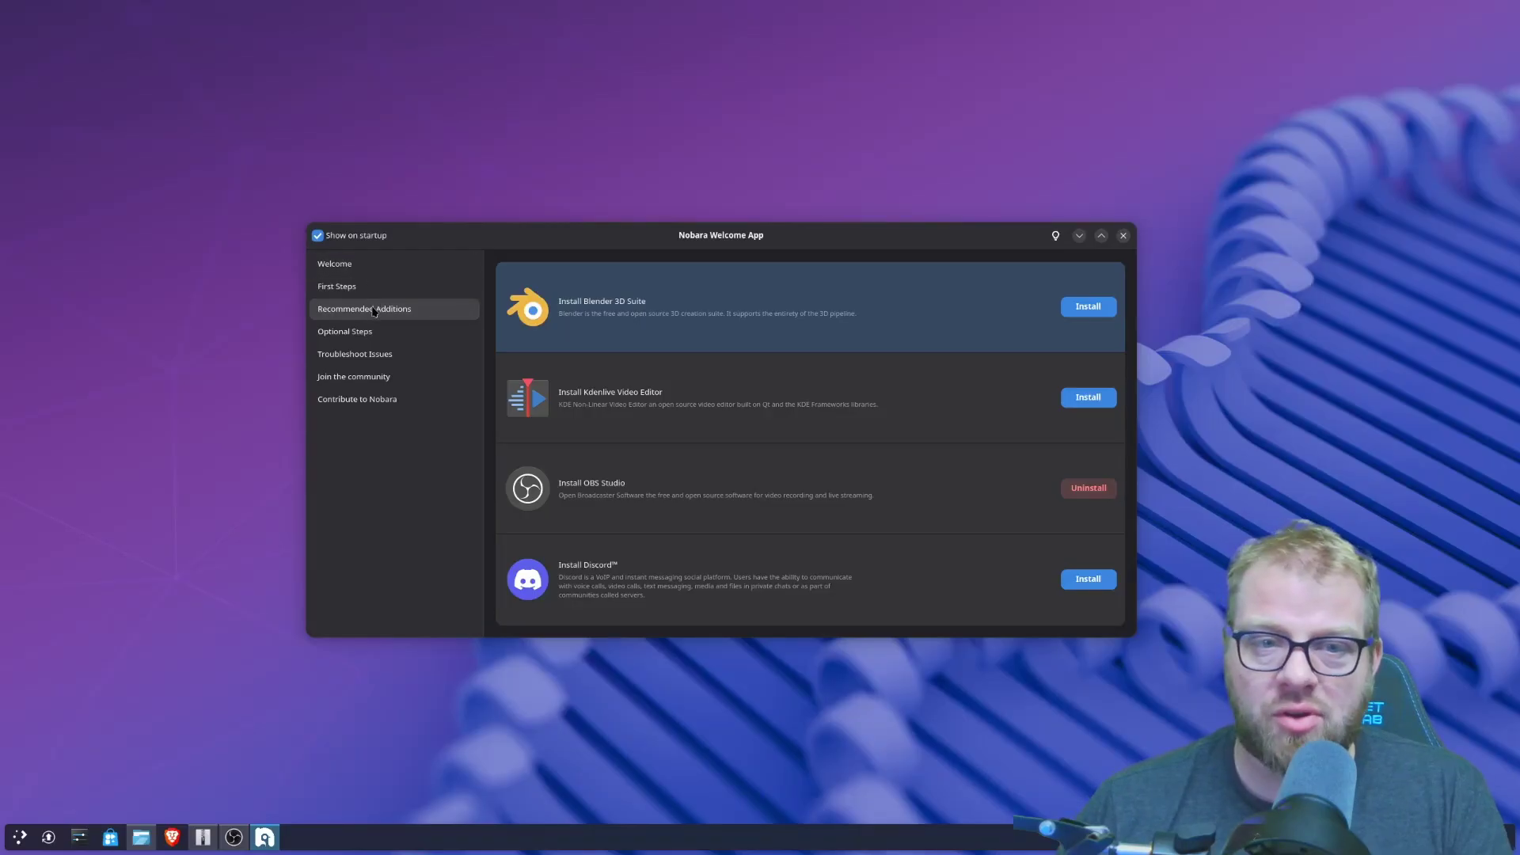
- Show the Optional Steps page listing the DaVinci Resolve and Proton-GE installers
click(356, 339)
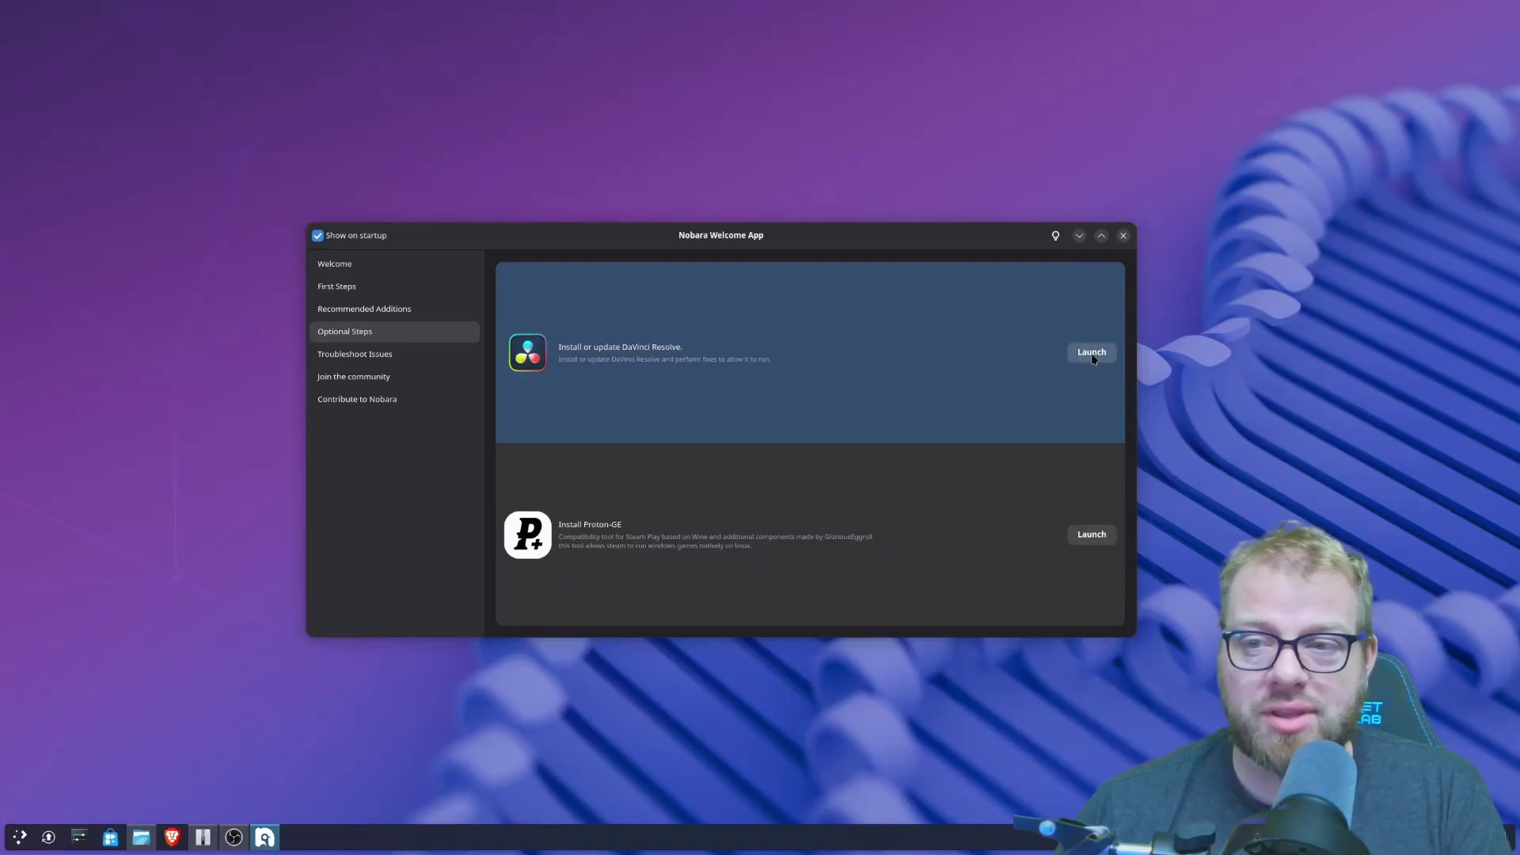
- Launch the DaVinci Resolve installer and bring up its download page in Brave
click(1092, 354)
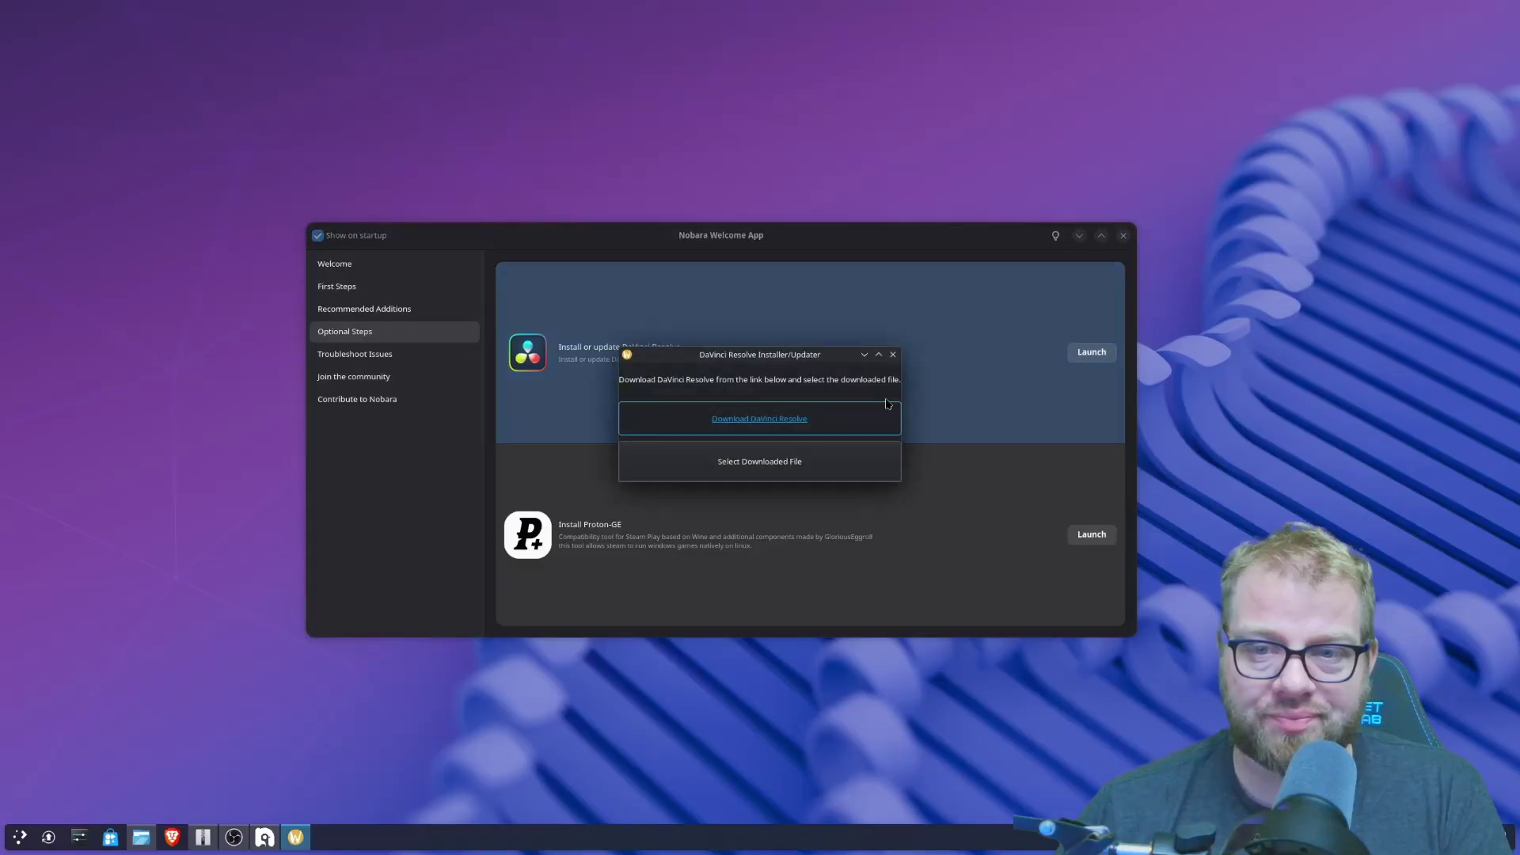
click(780, 422)
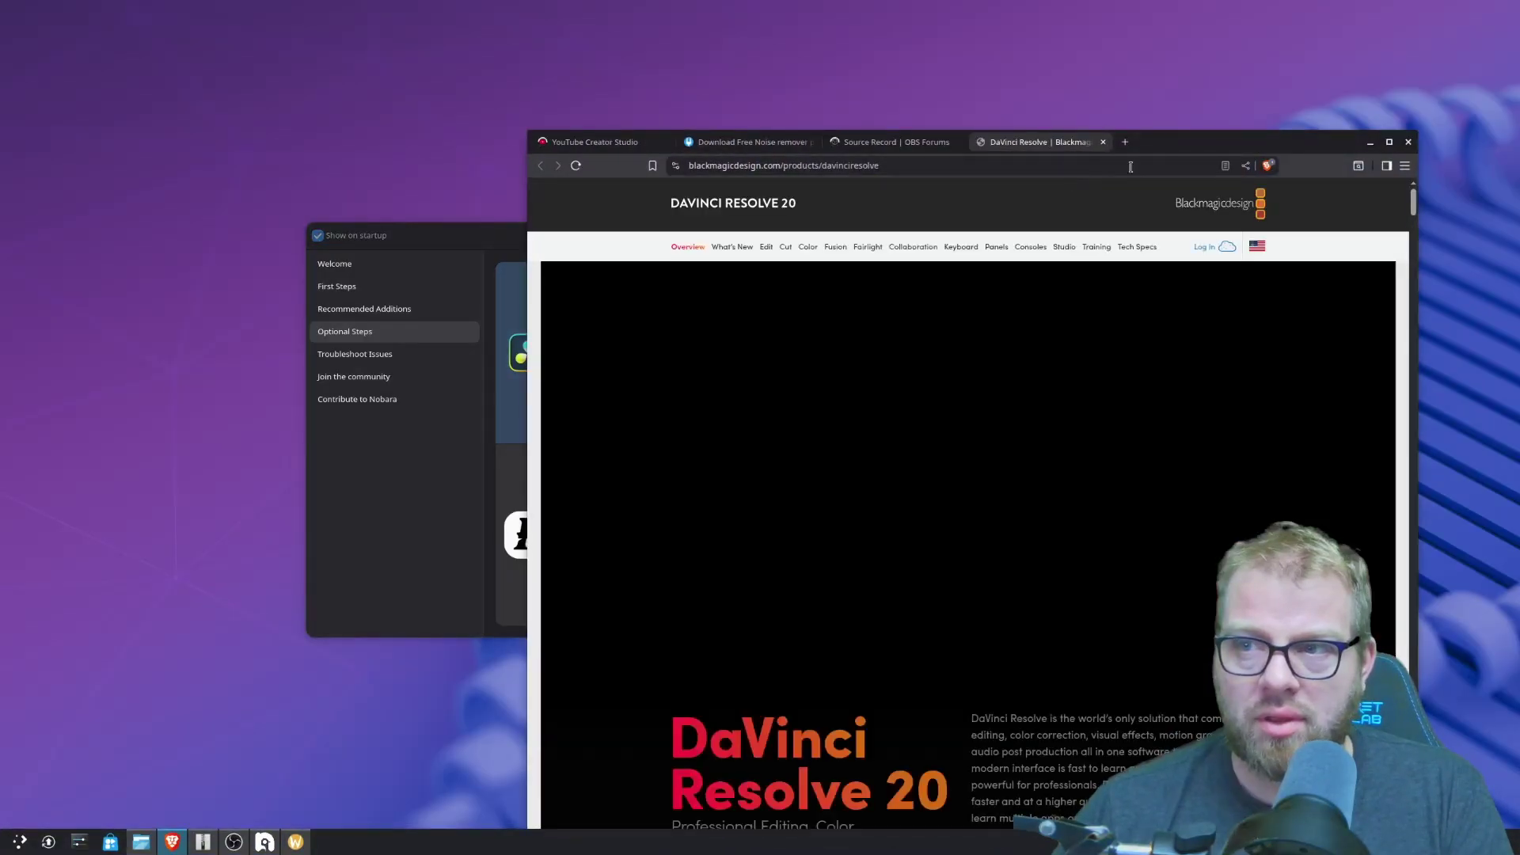
drag(1189, 137, 991, 25)
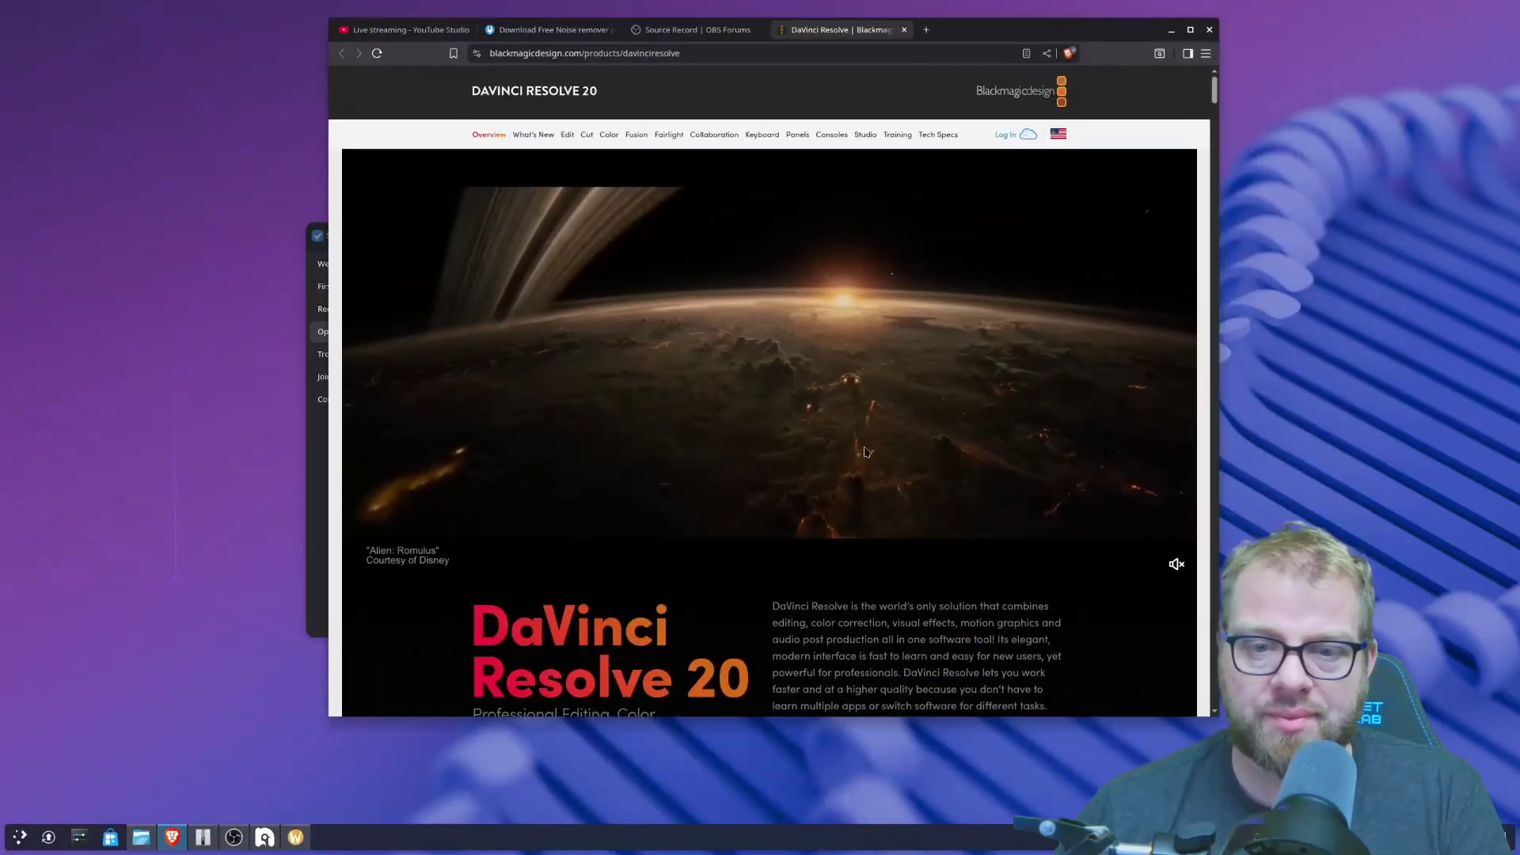
scroll(549, 571, down, 3)
- Register for the free DaVinci Resolve 20 Linux build and save the zip to Downloads
click(549, 564)
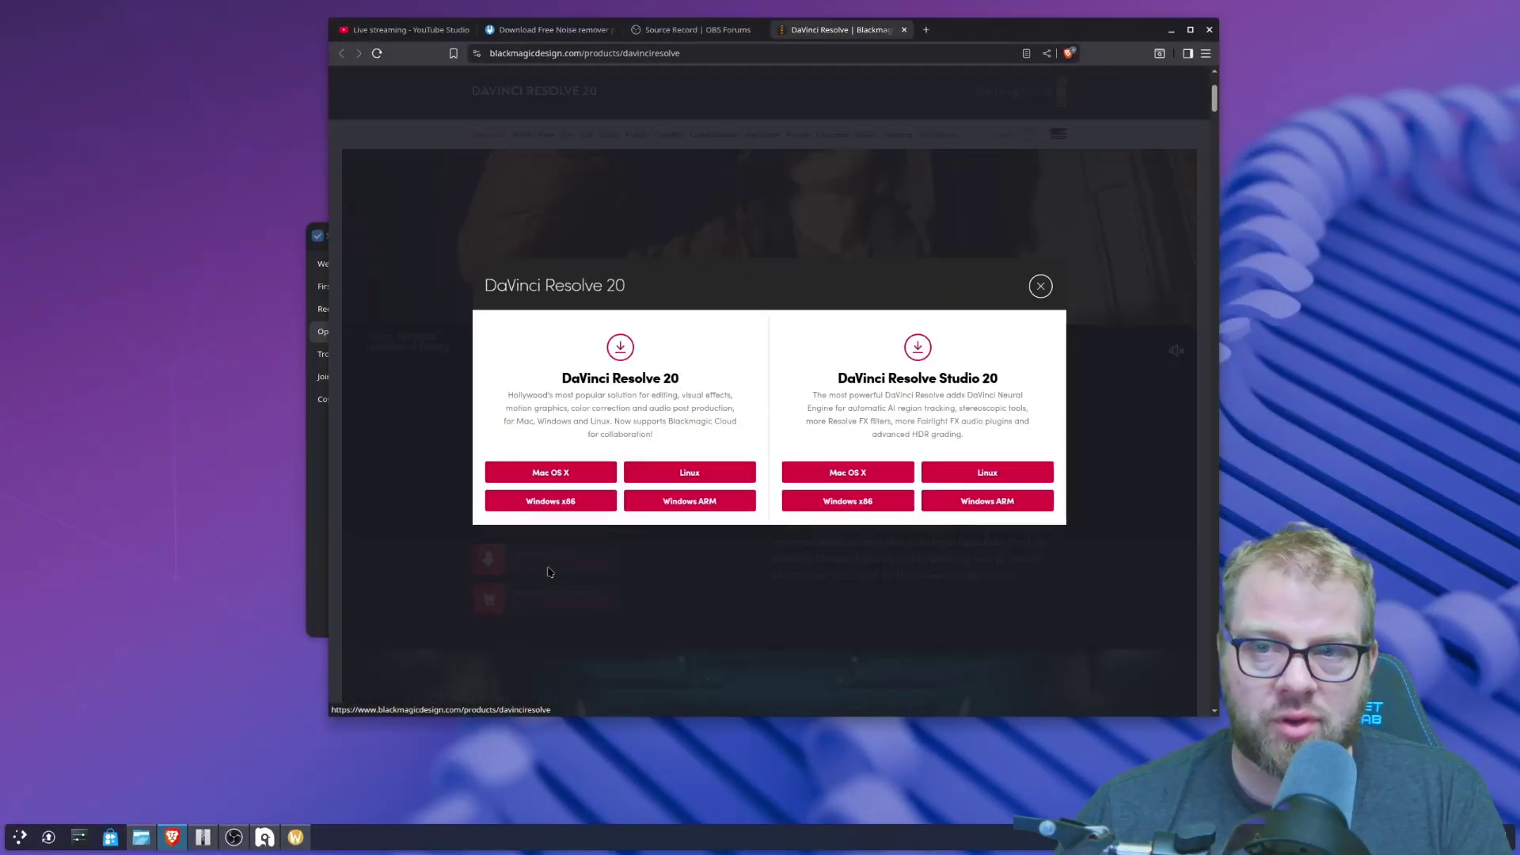
click(660, 471)
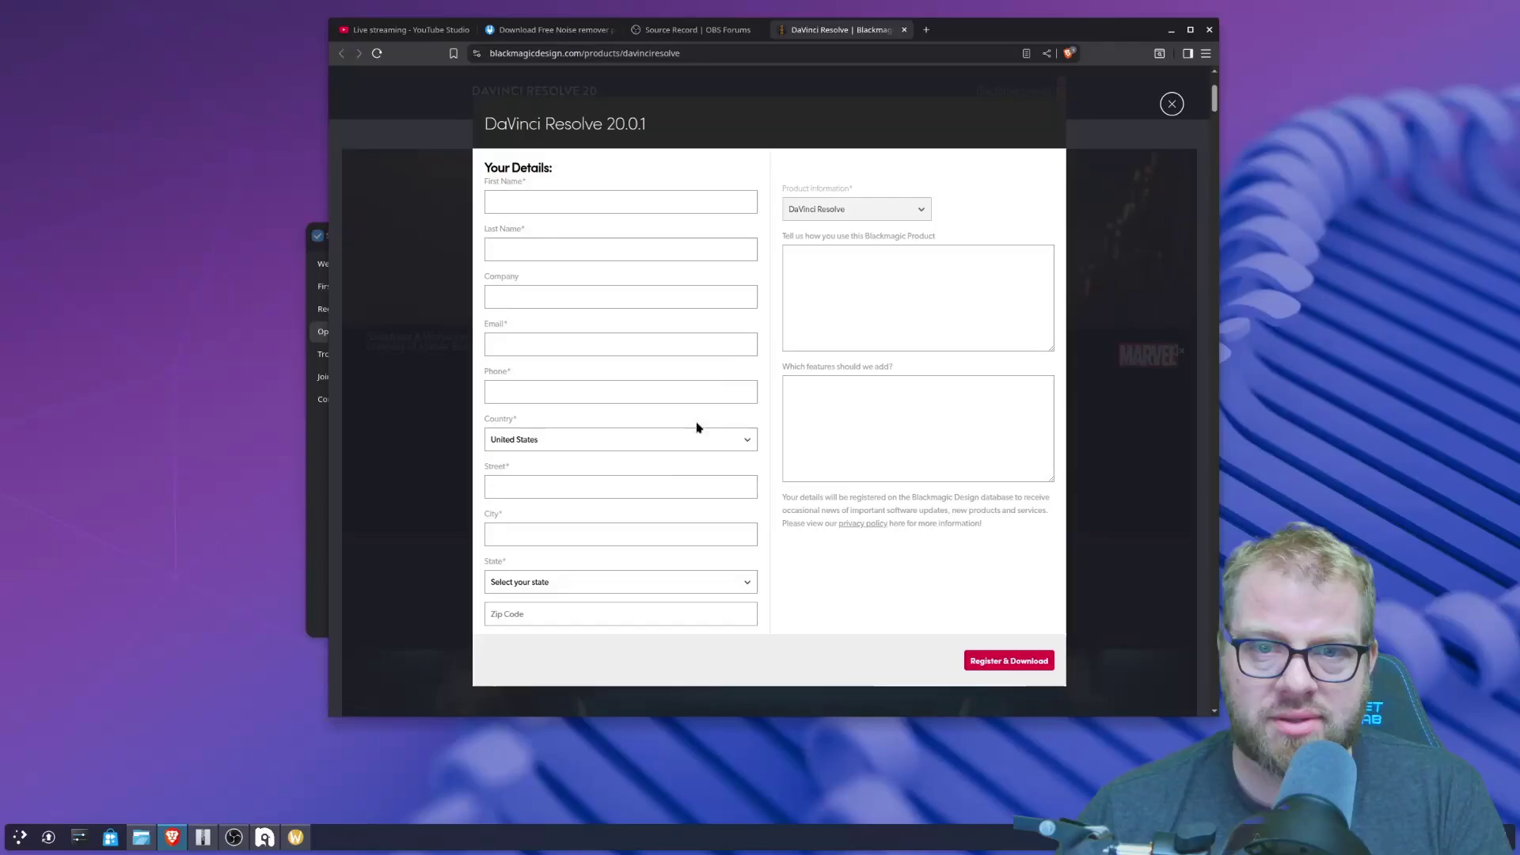
click(989, 662)
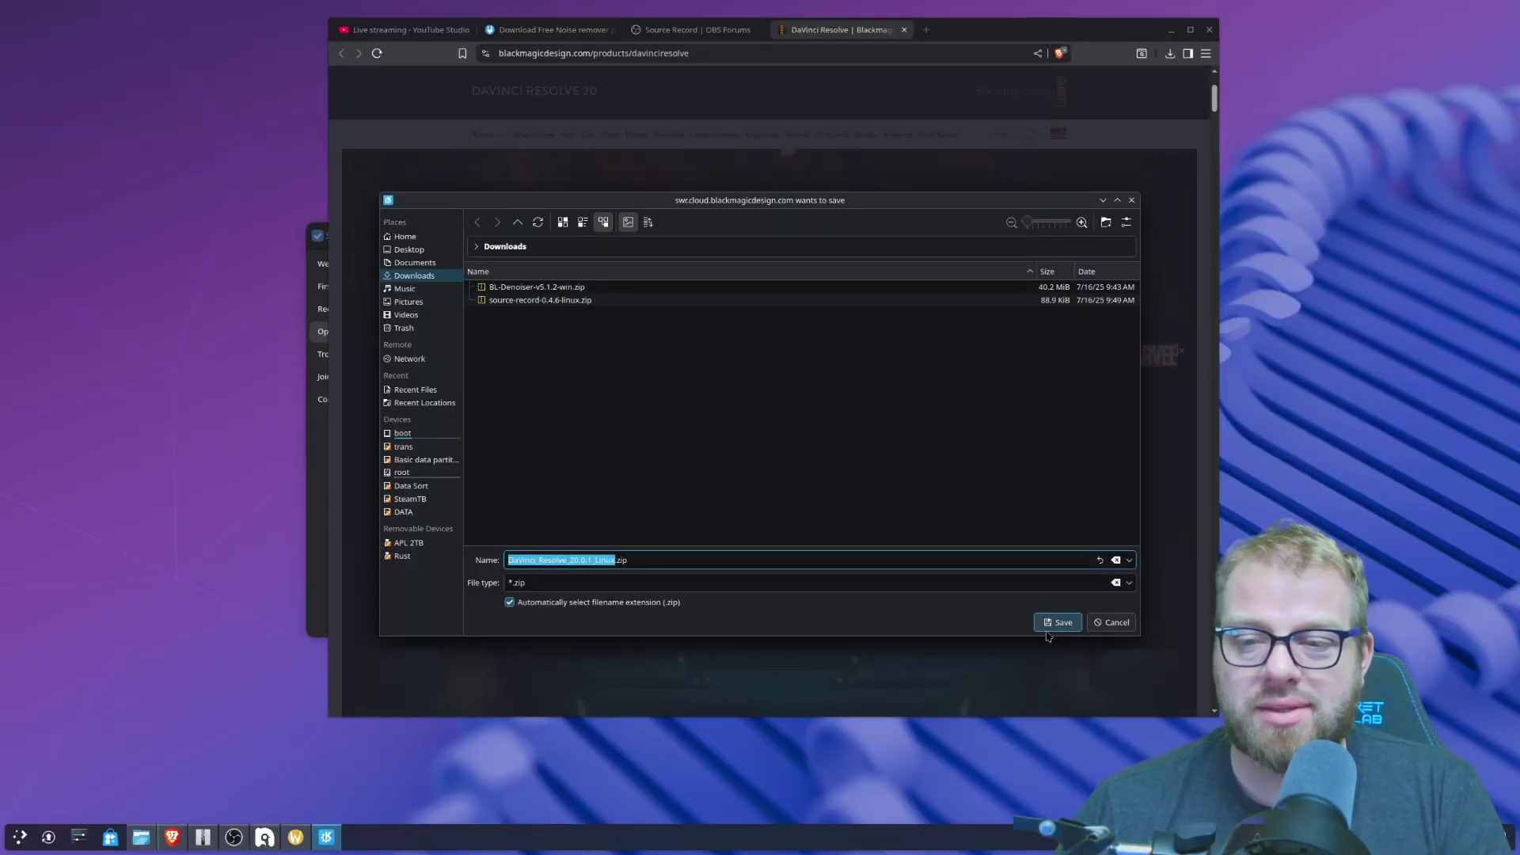
click(1050, 627)
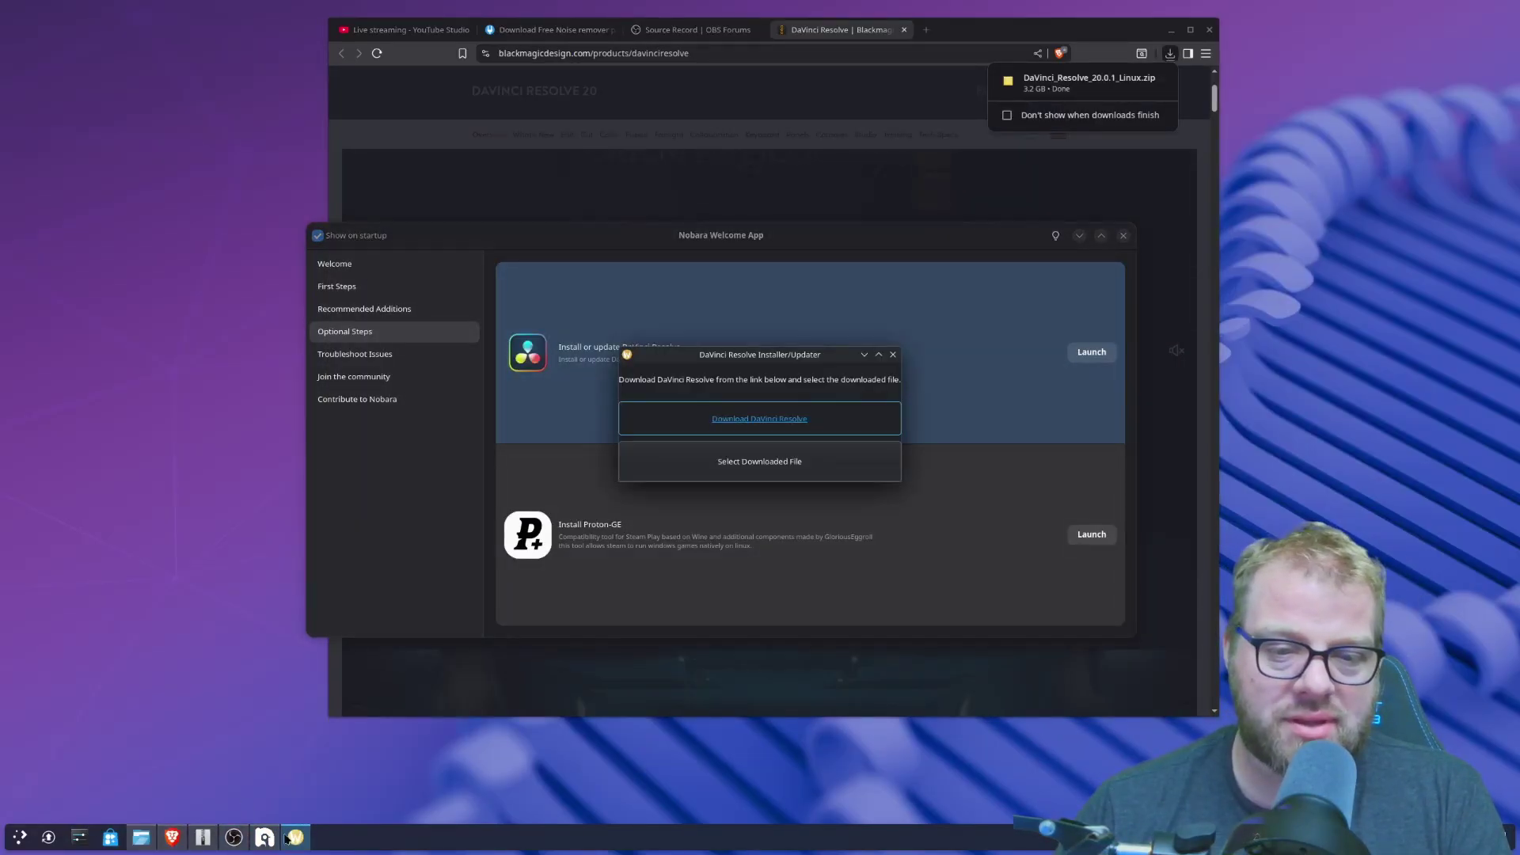
- Install DaVinci Resolve from DaVinci_Resolve_20.0.1_Linux.zip in the Installer/Updater
click(739, 462)
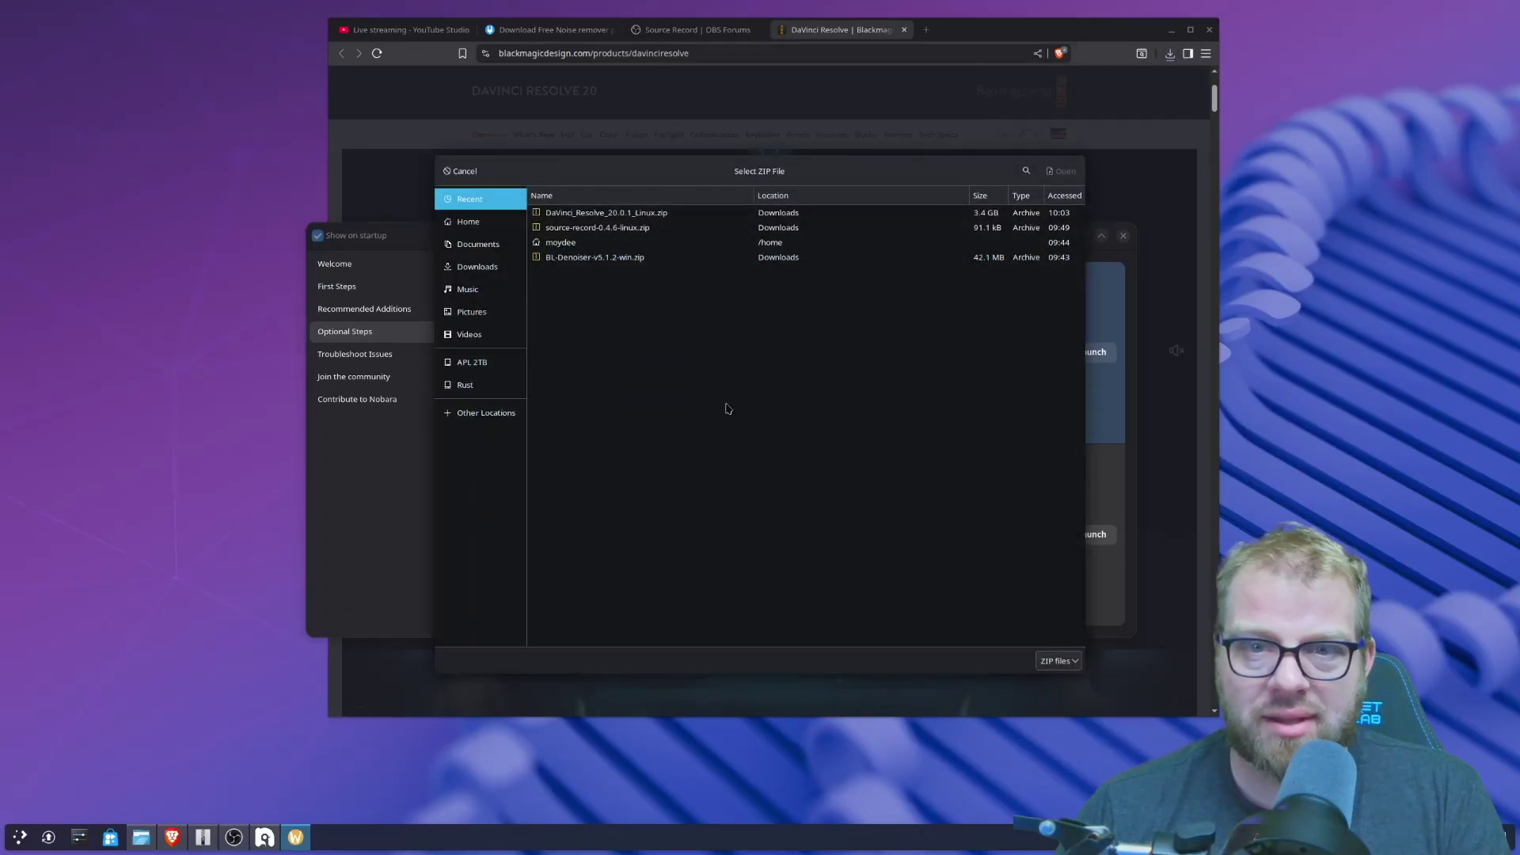
click(624, 215)
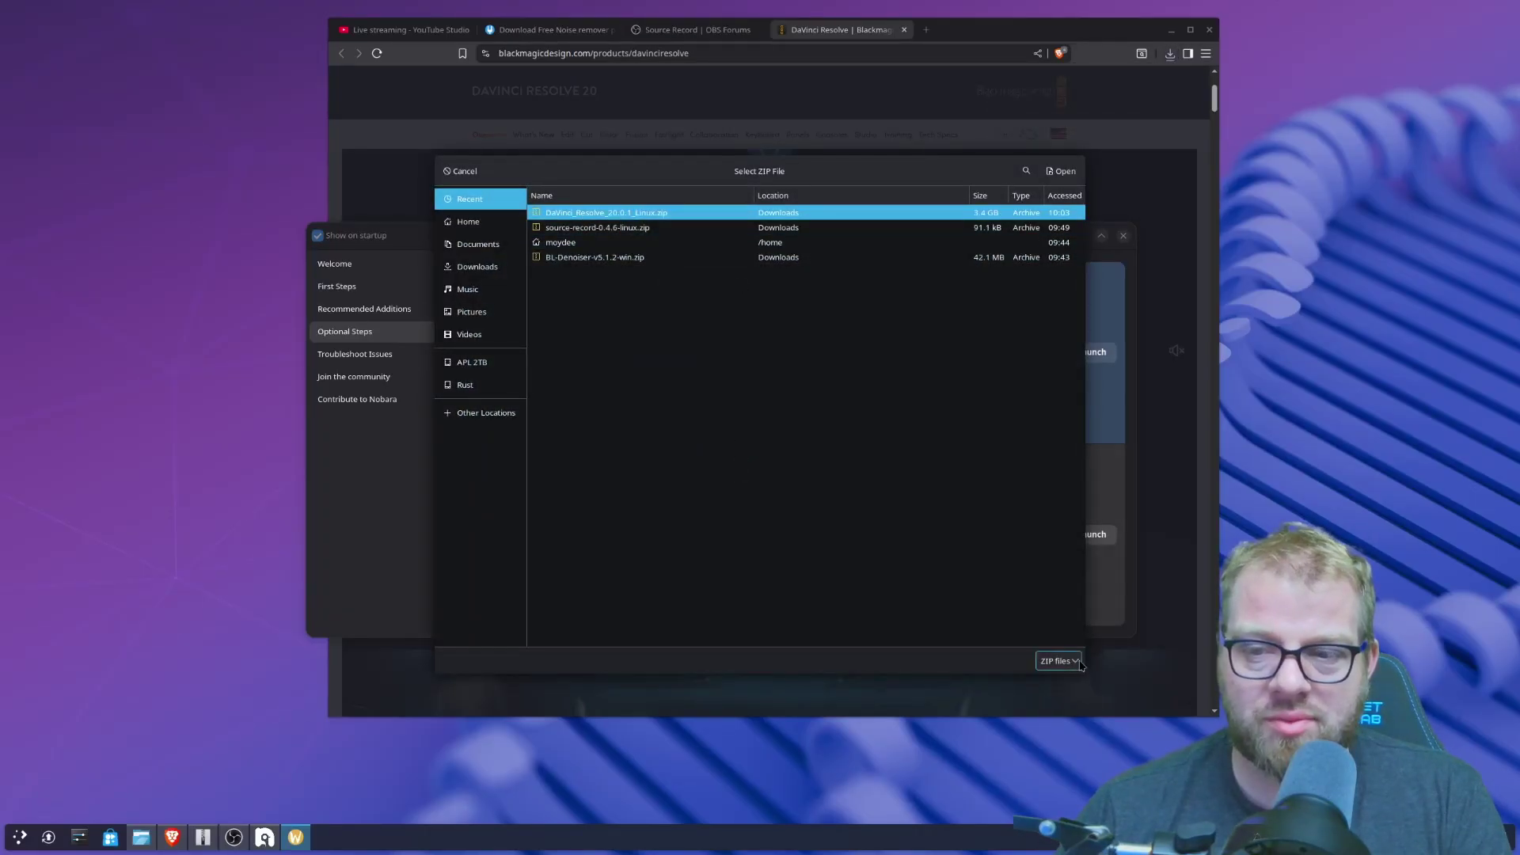
click(1063, 173)
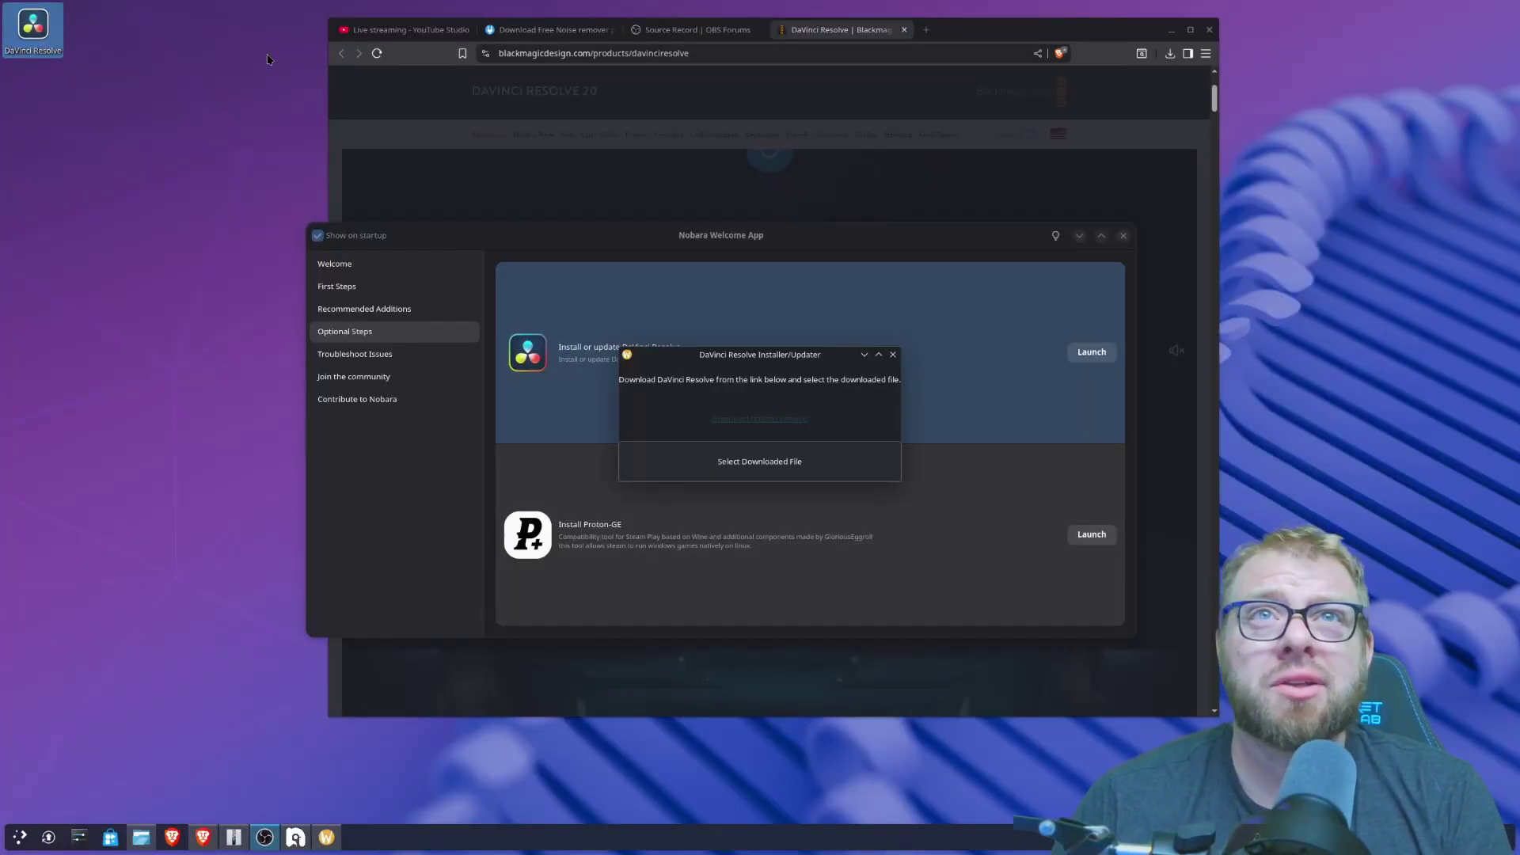
- Launch DaVinci Resolve from the desktop and create Untitled Project 1
double_click(44, 32)
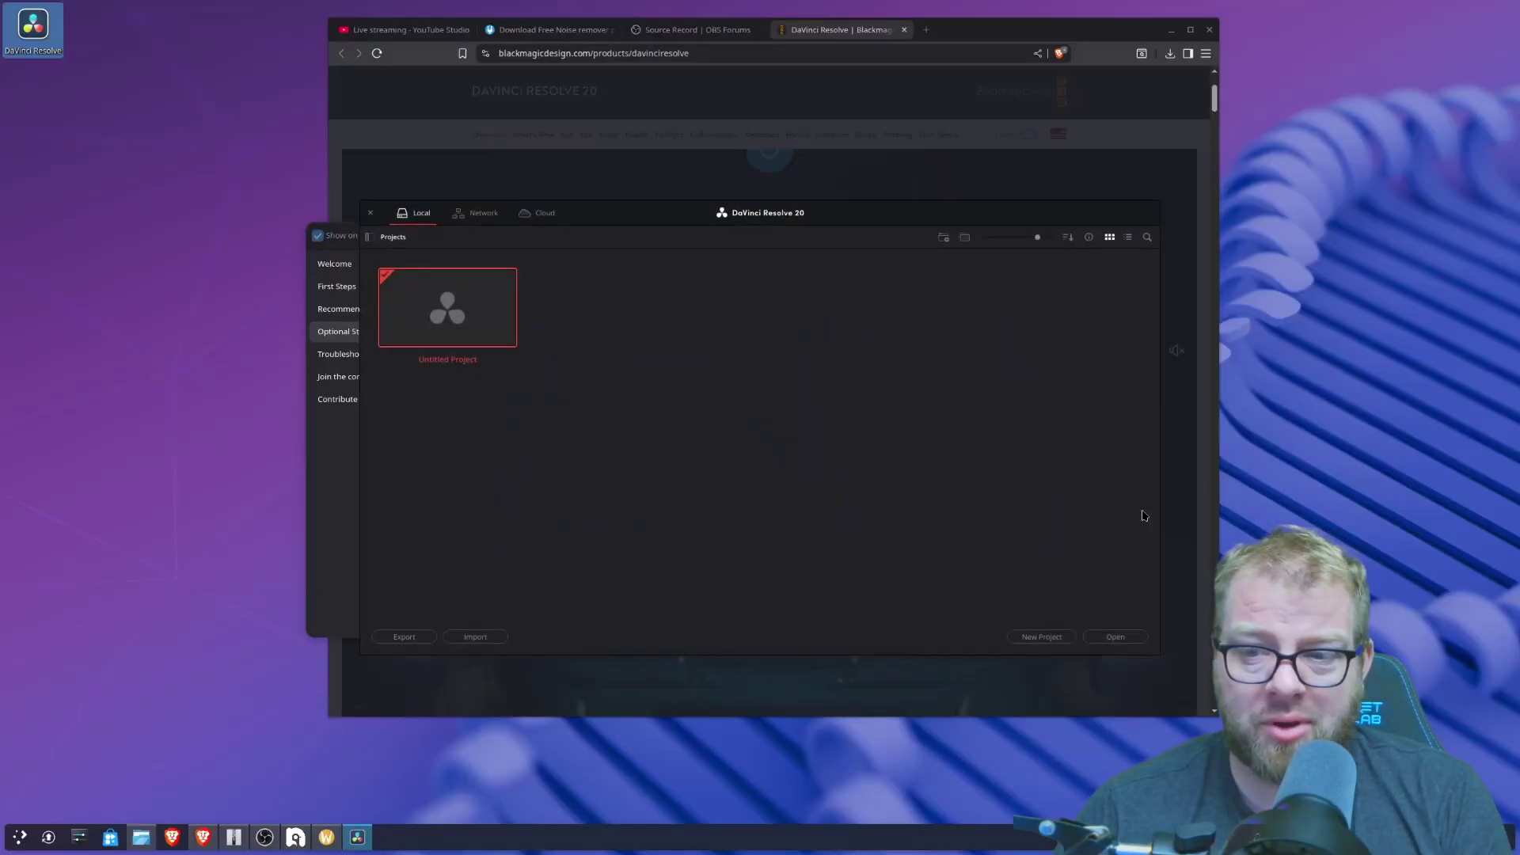
click(1050, 634)
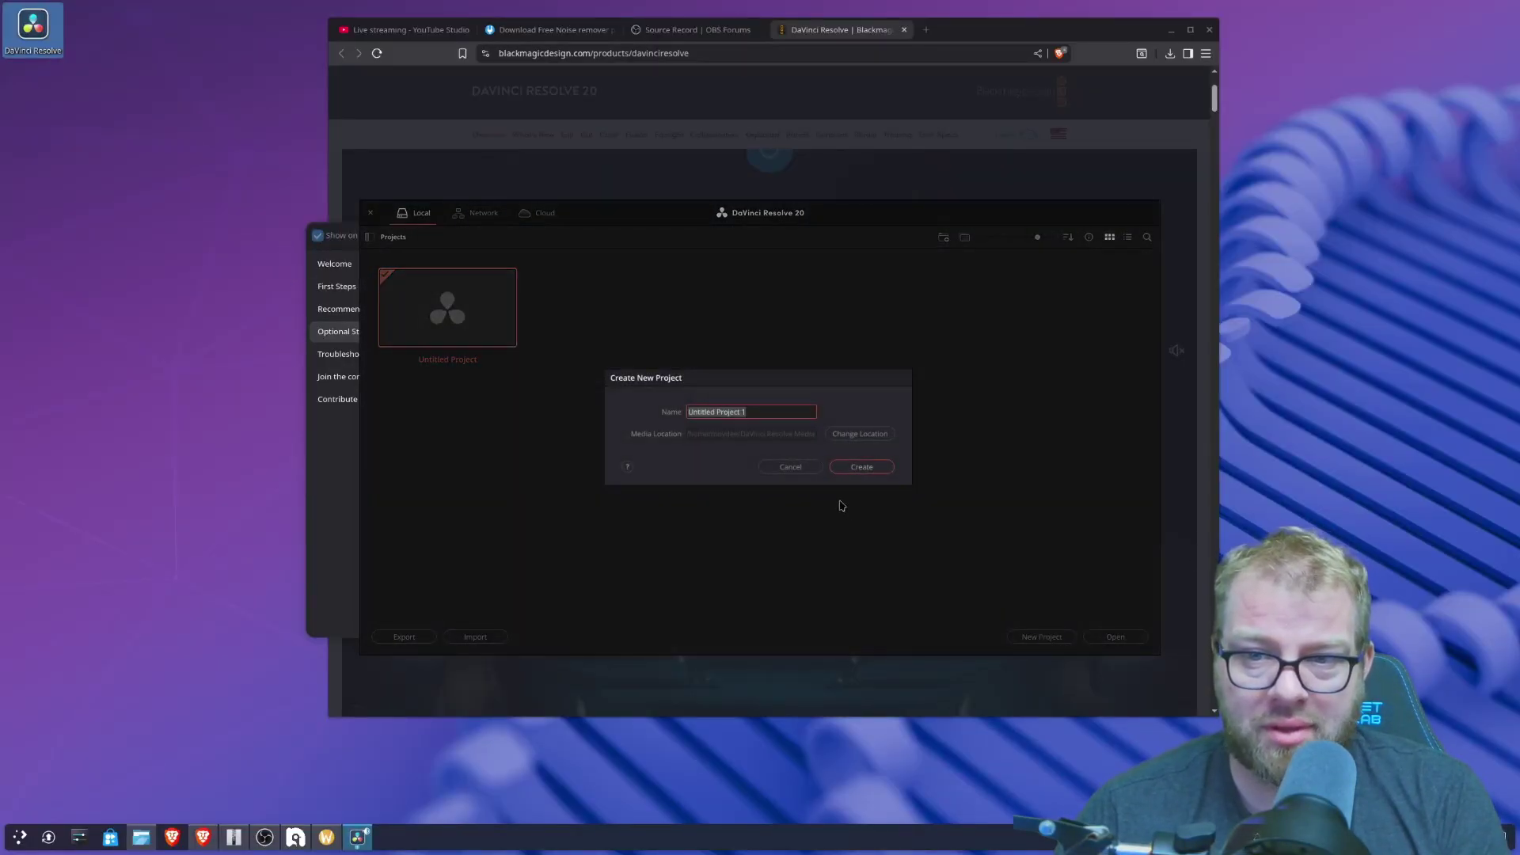
click(855, 469)
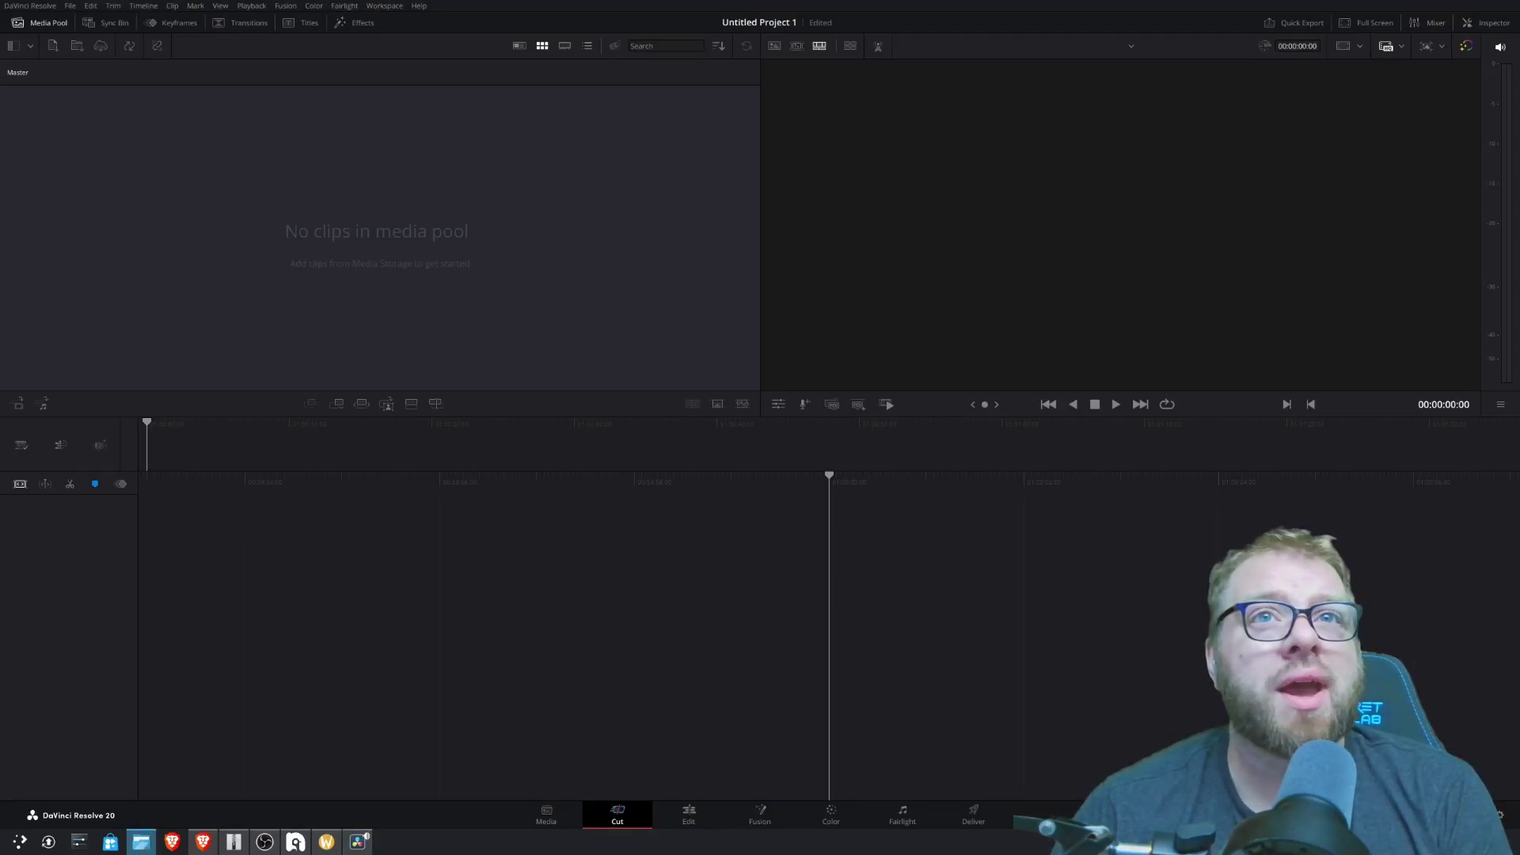
- Import the recorded clip, change the project frame rate to match, and place it on Timeline 1
drag(293, 312, 126, 233)
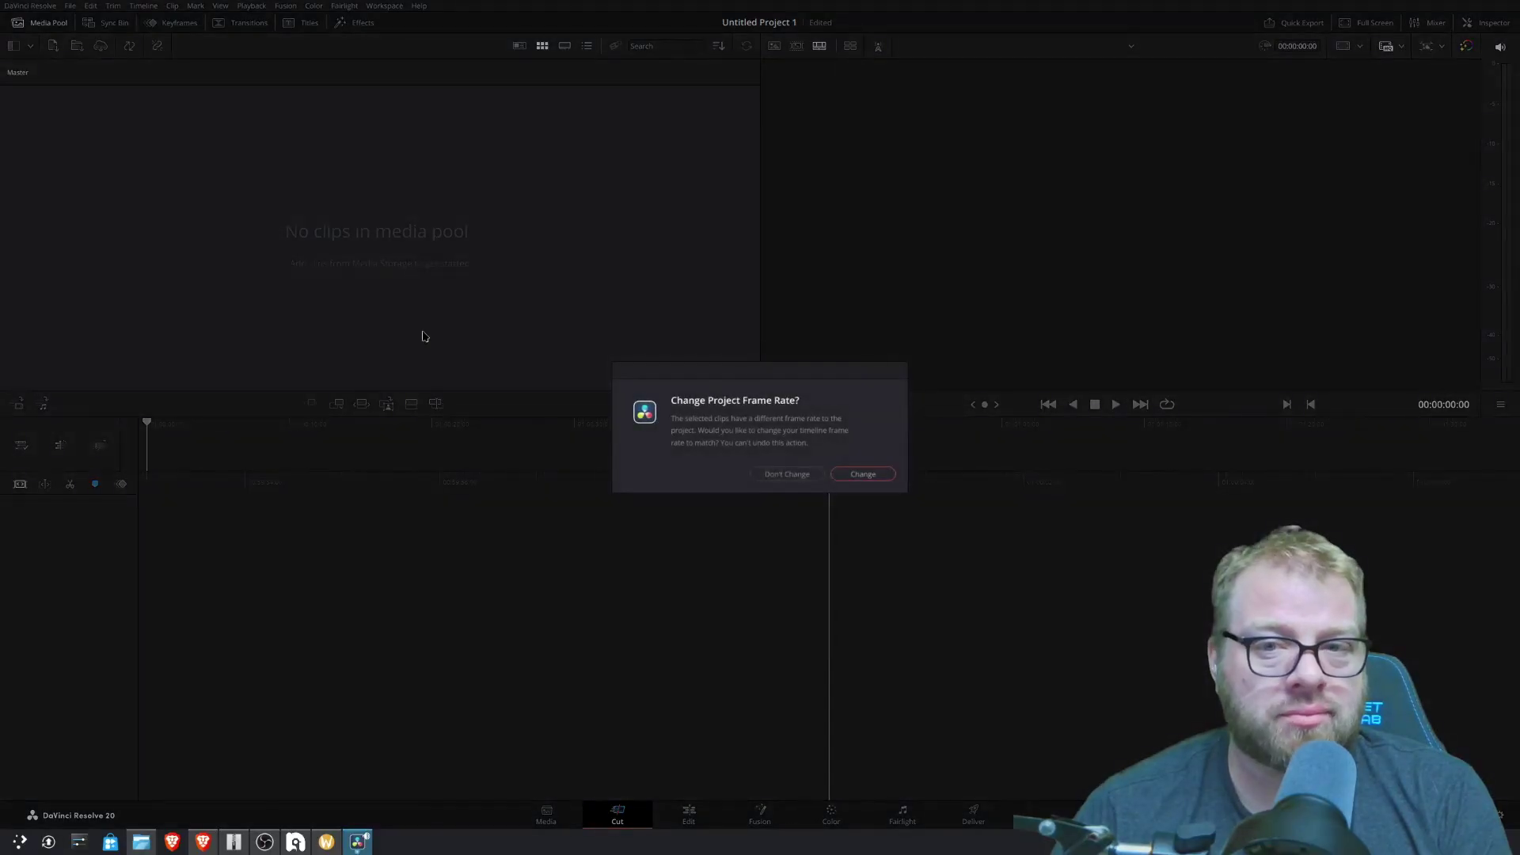
click(865, 475)
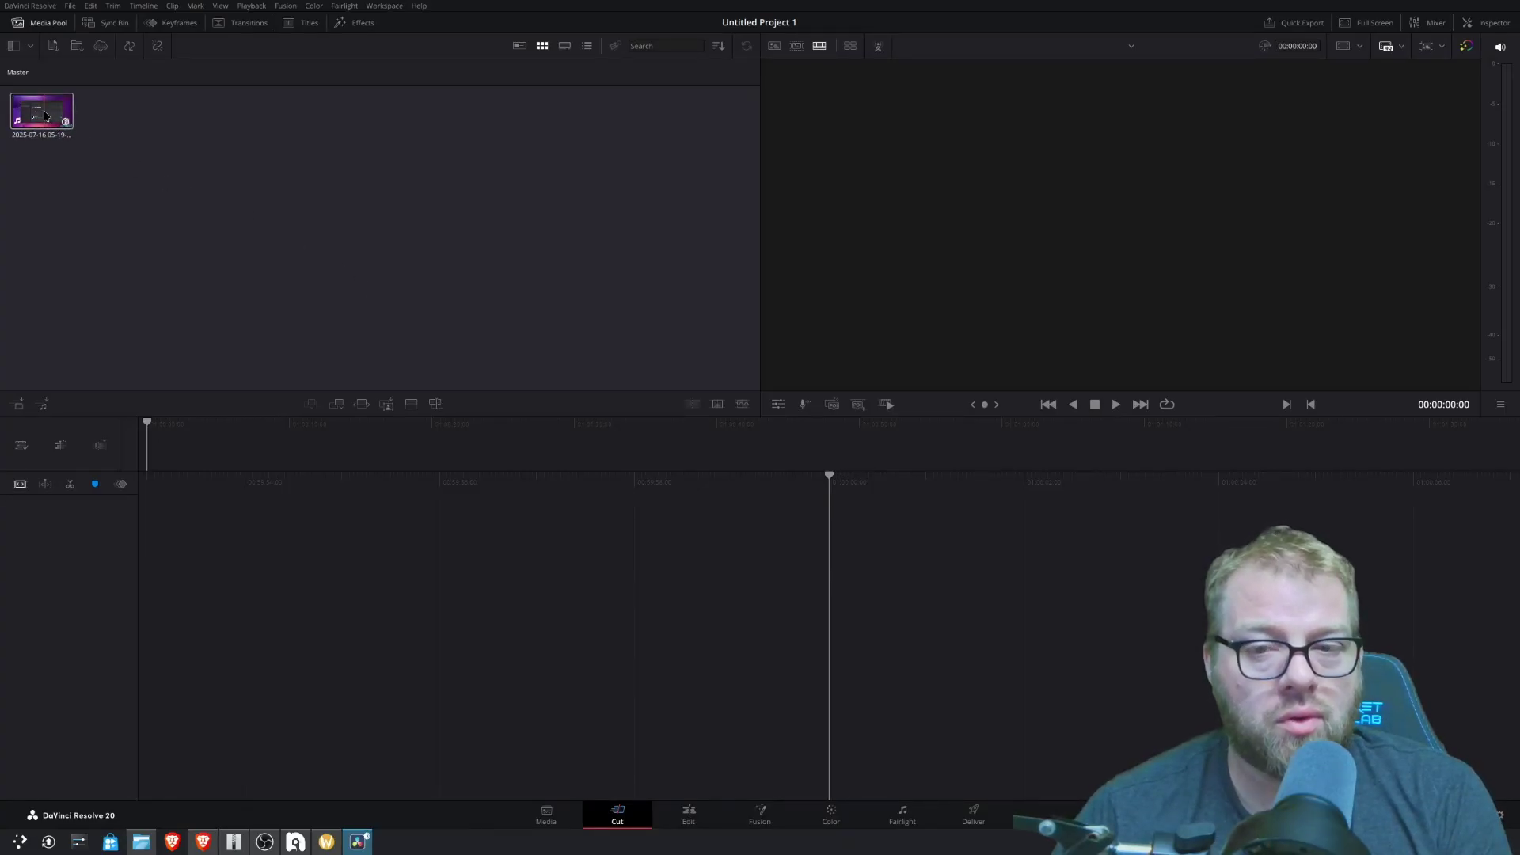
drag(44, 116, 871, 720)
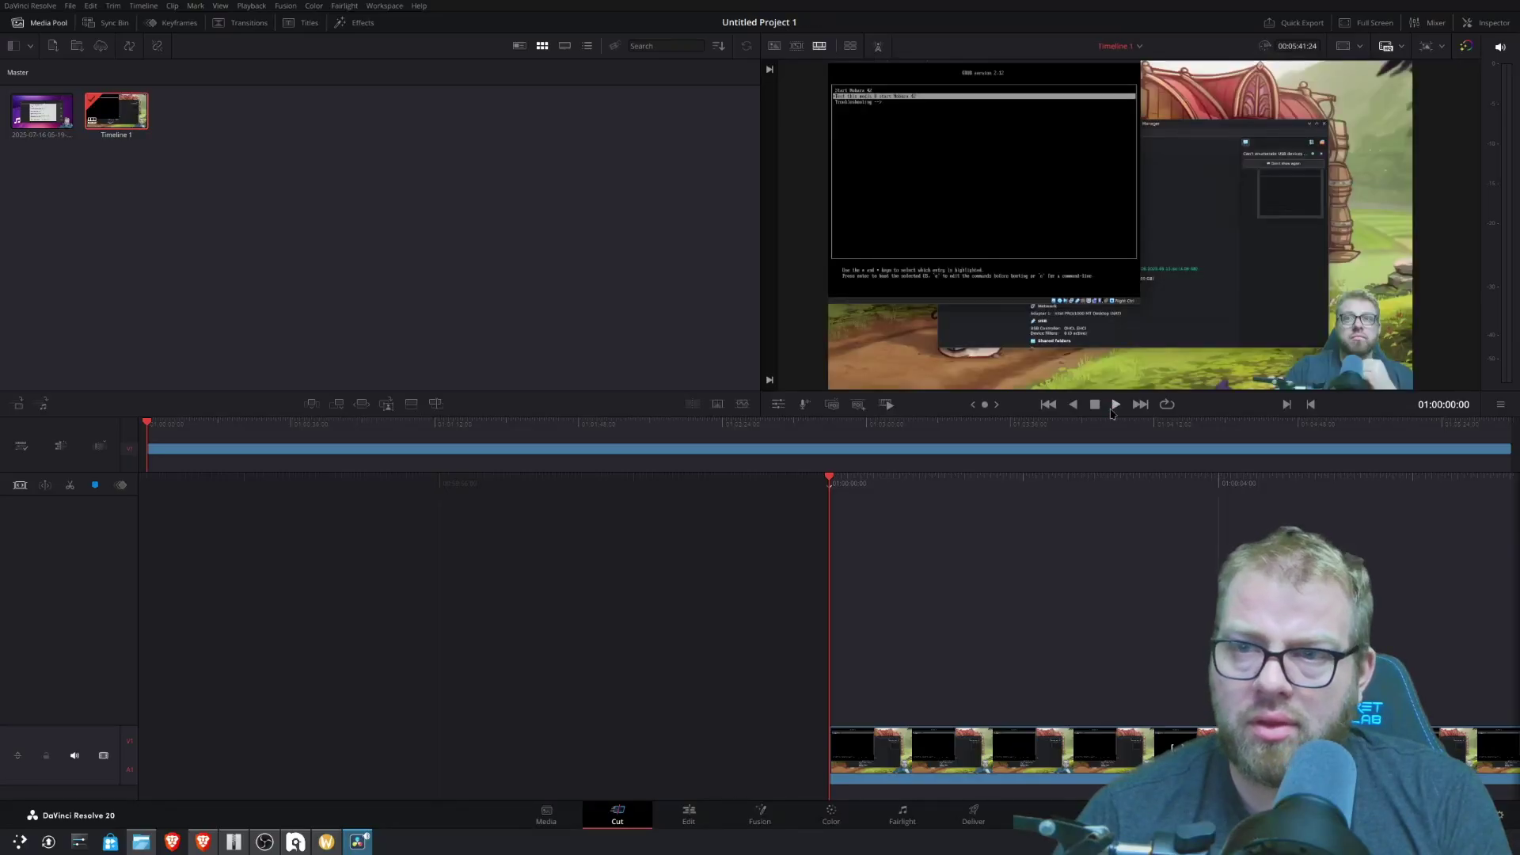
- Play back Timeline 1 twice, stopping each time
click(1115, 405)
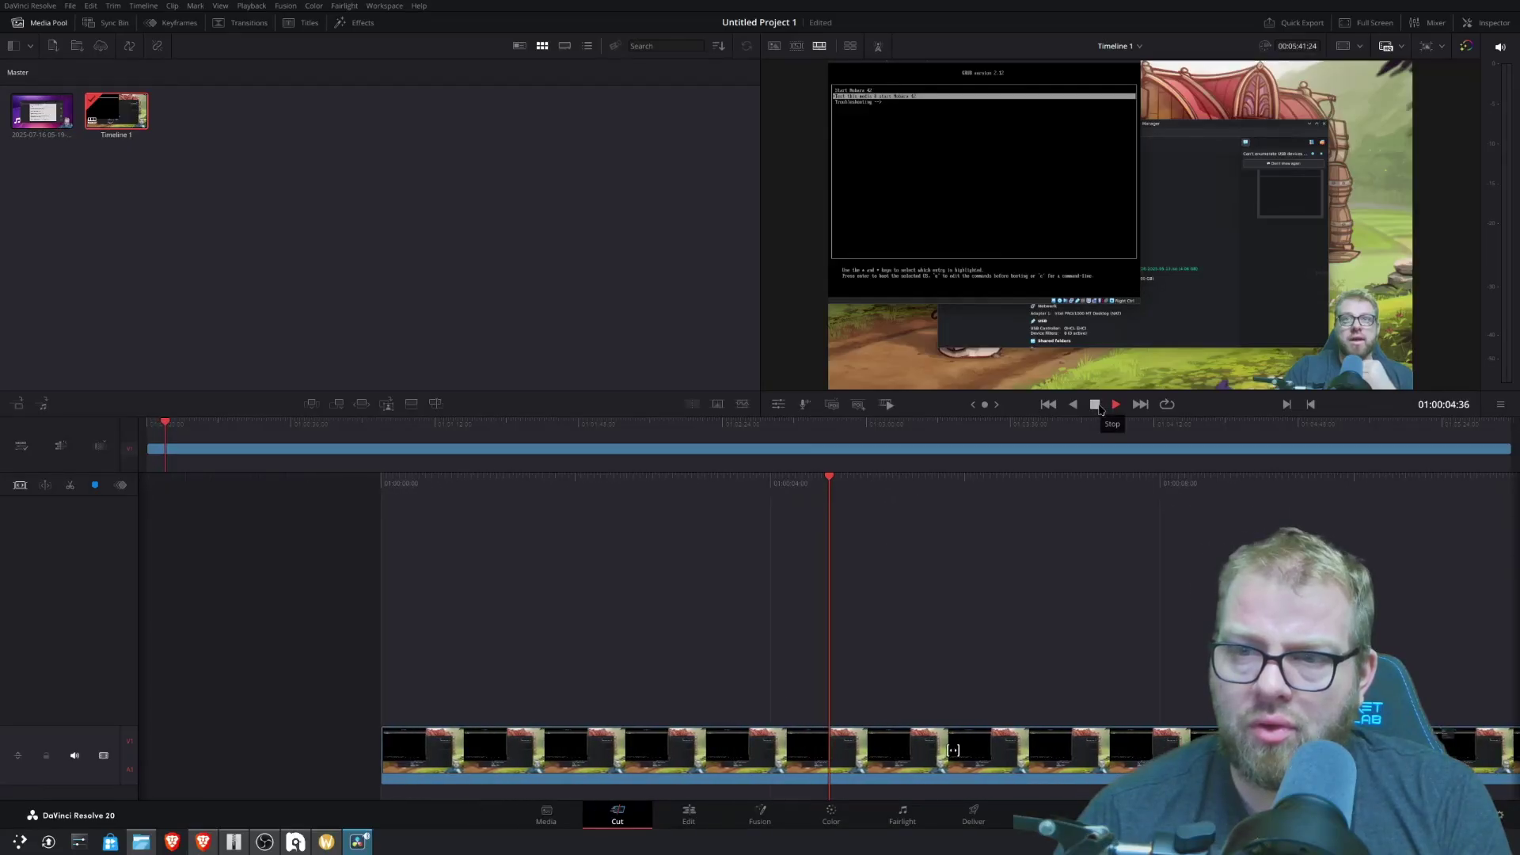
click(1099, 406)
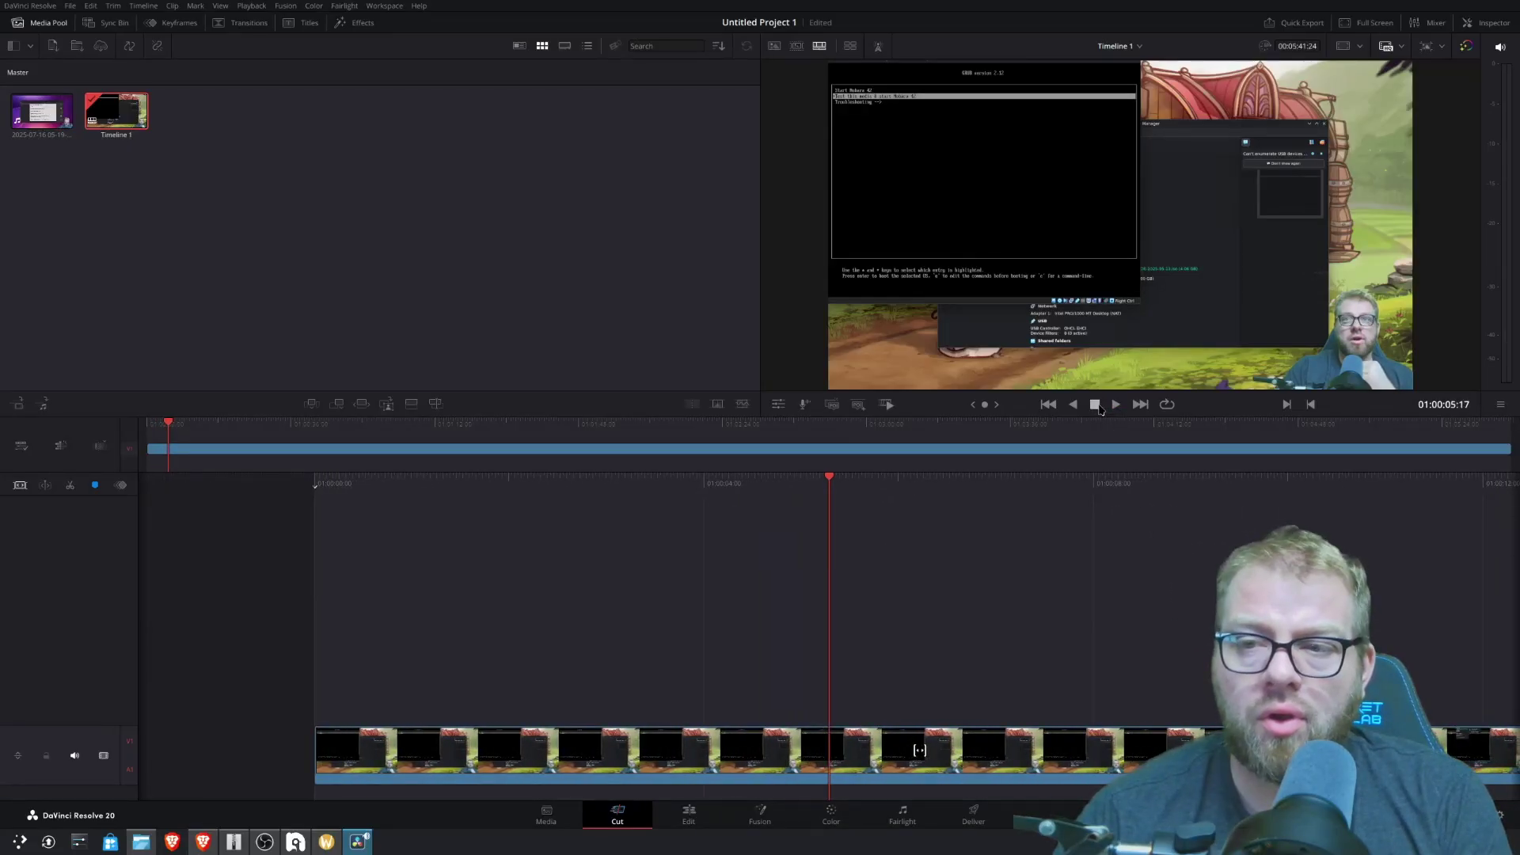
click(1110, 407)
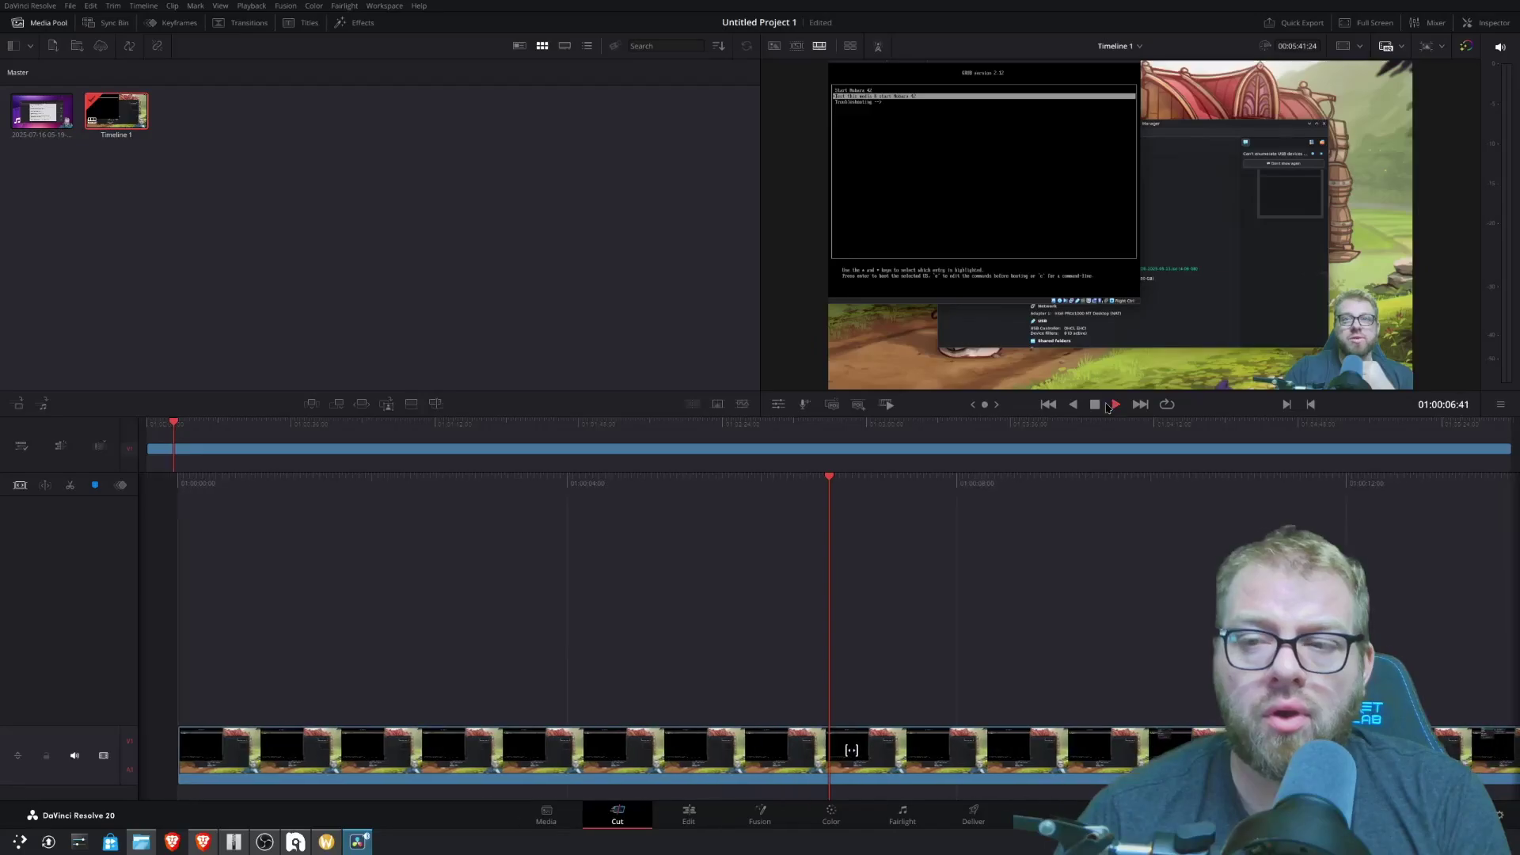
click(1096, 406)
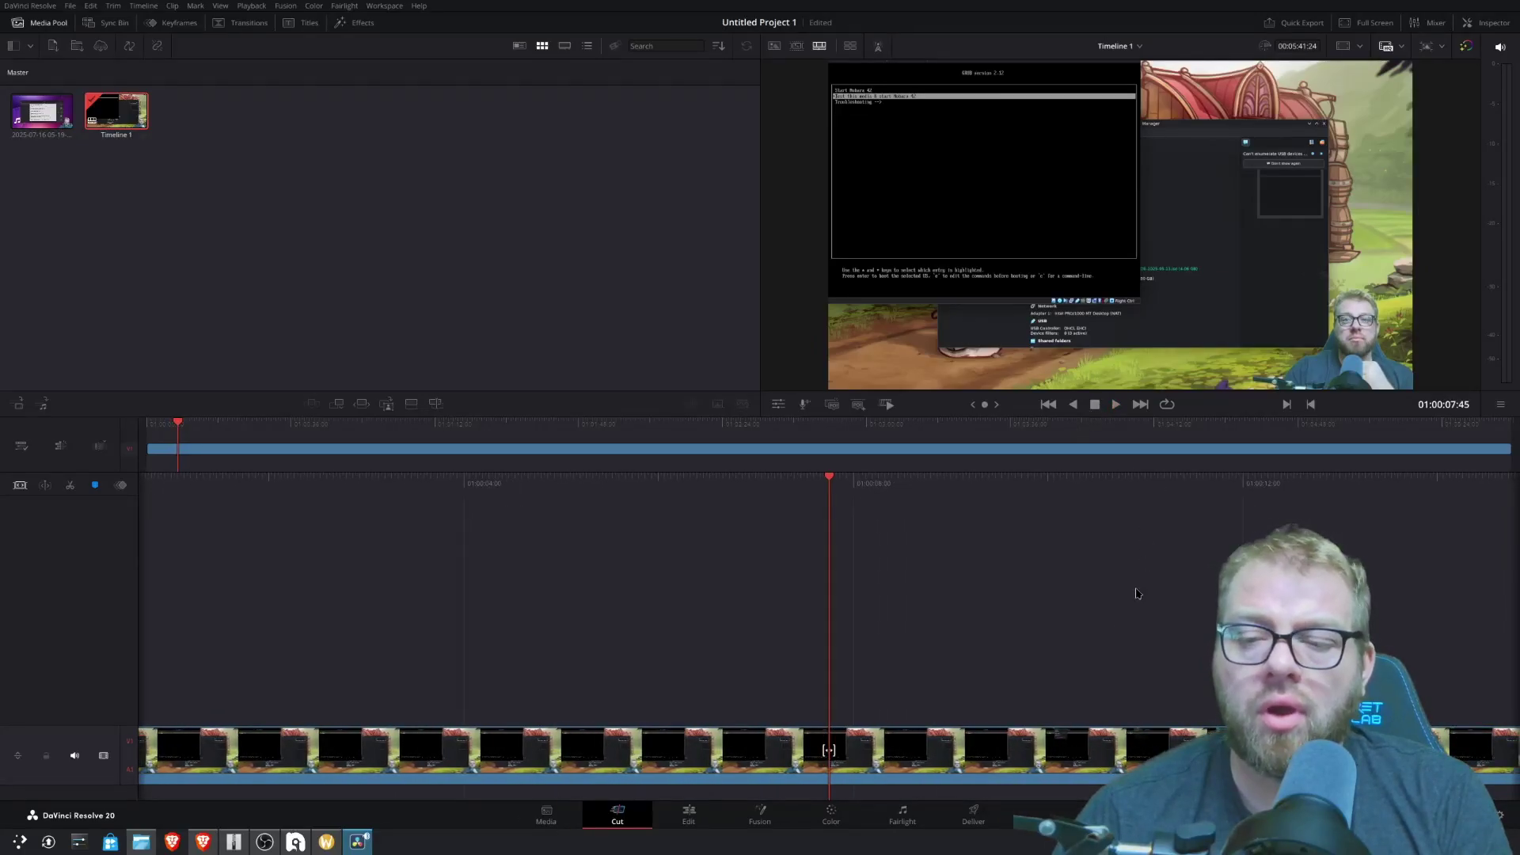
- Inspect the clip's linked audio on the Fairlight page, then visit Media and return to Cut
click(897, 814)
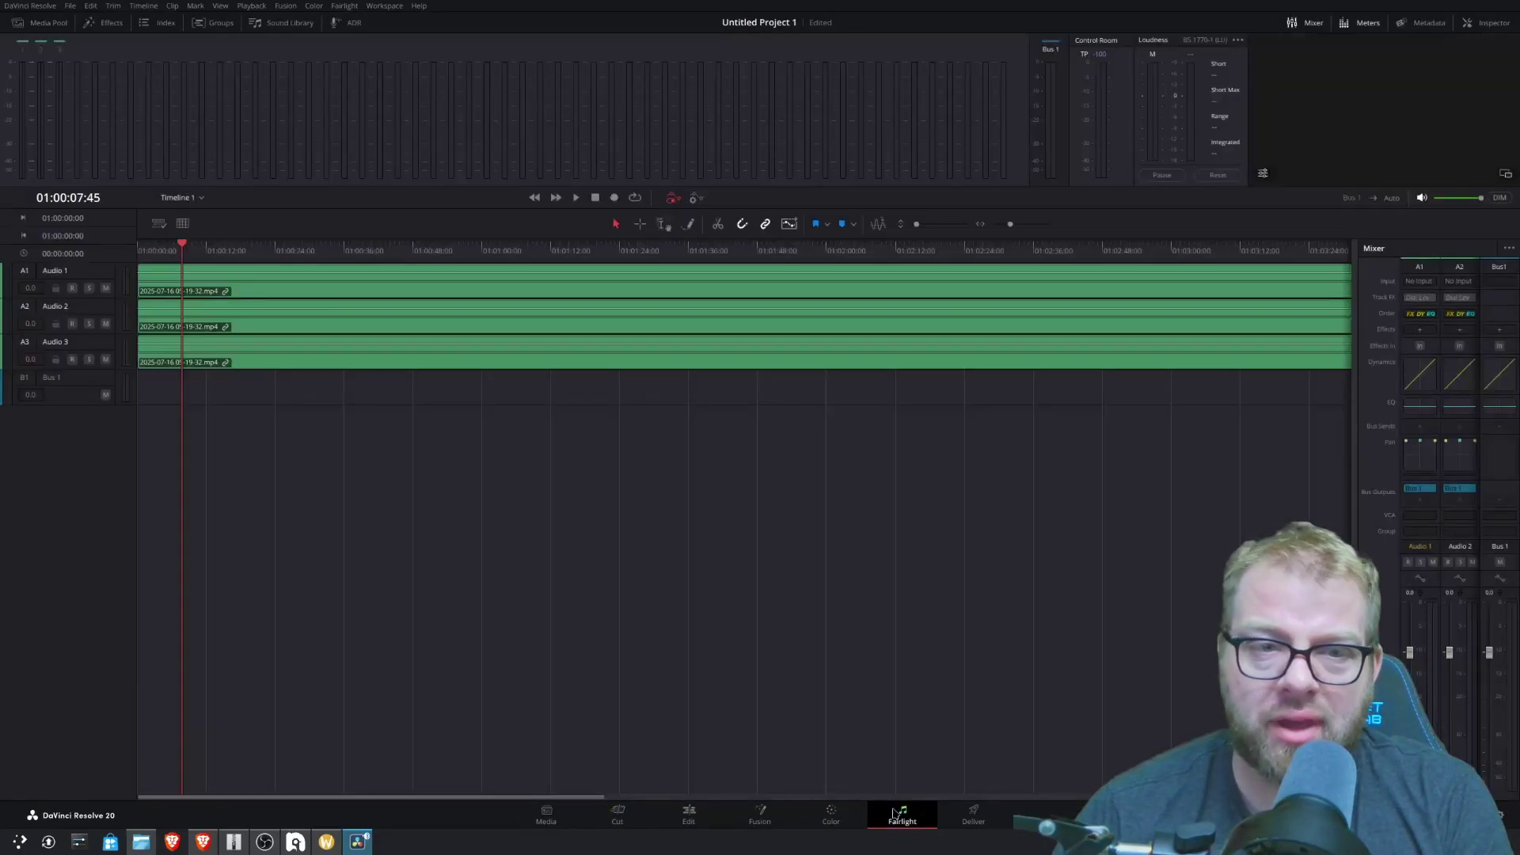
click(274, 321)
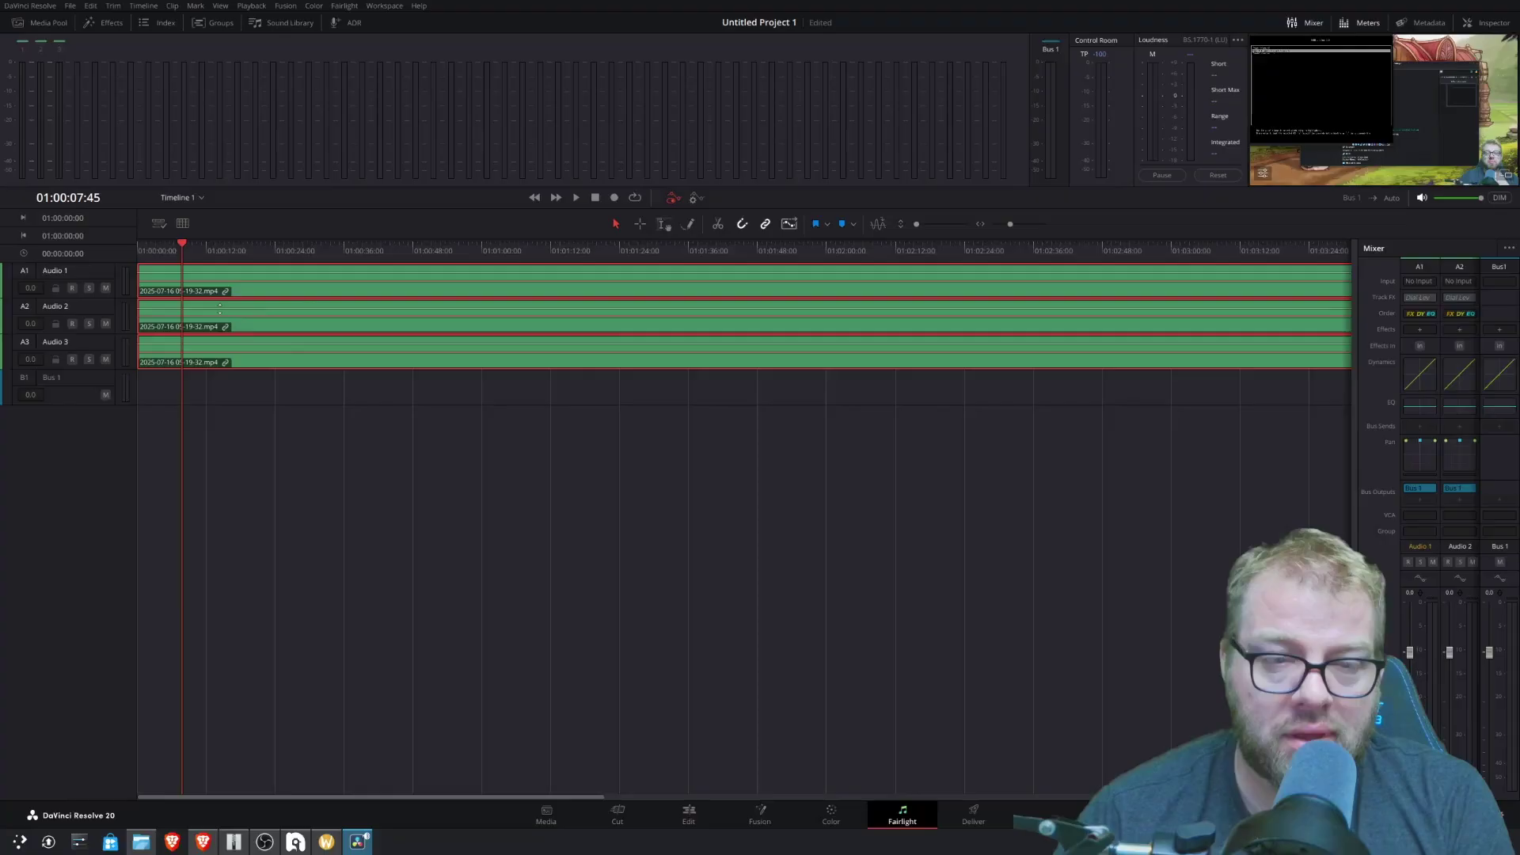
click(549, 816)
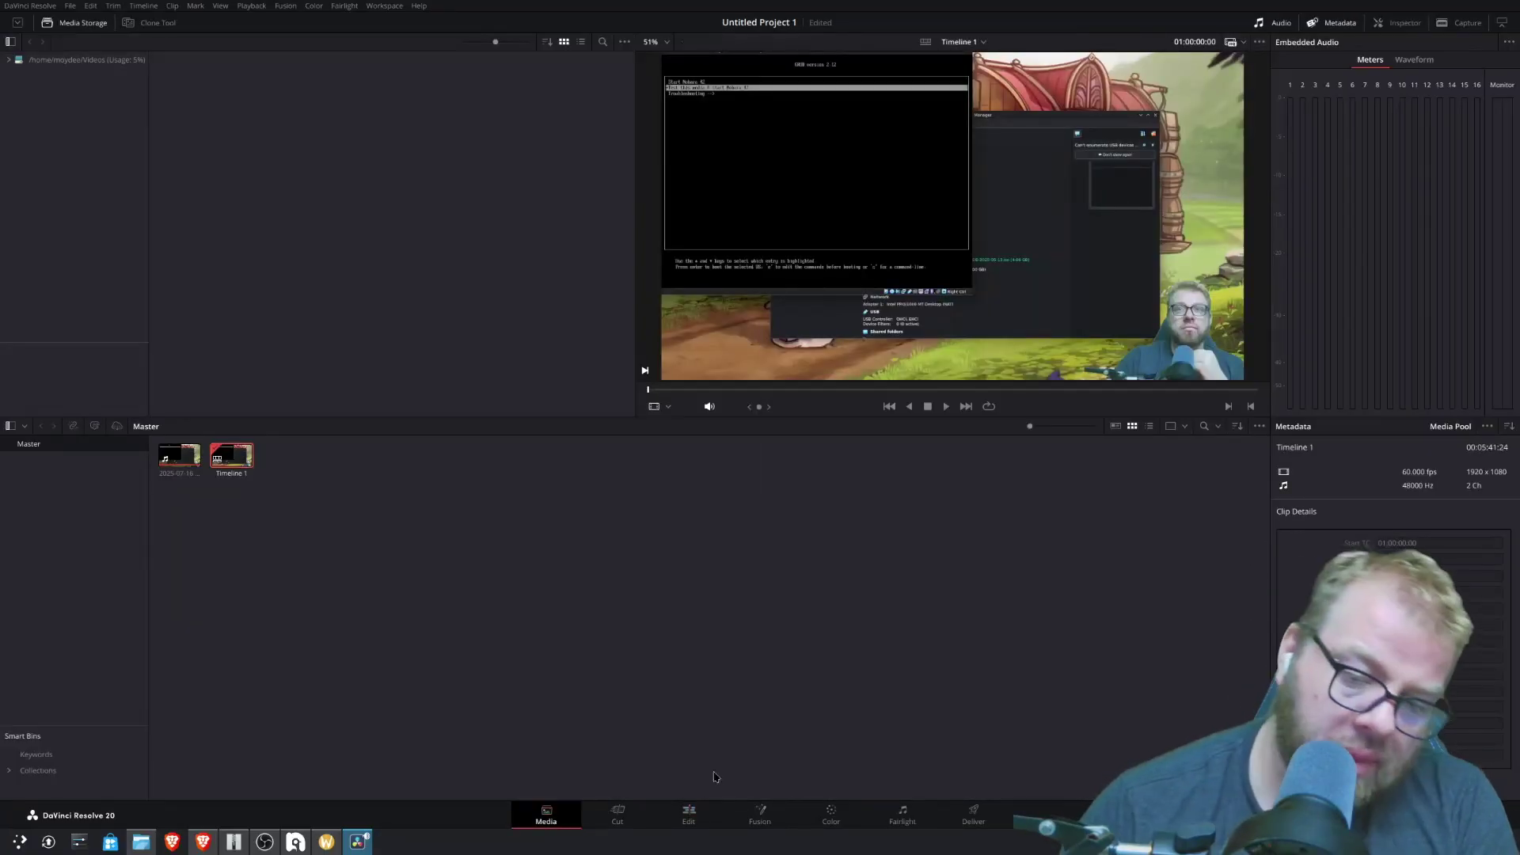
click(618, 814)
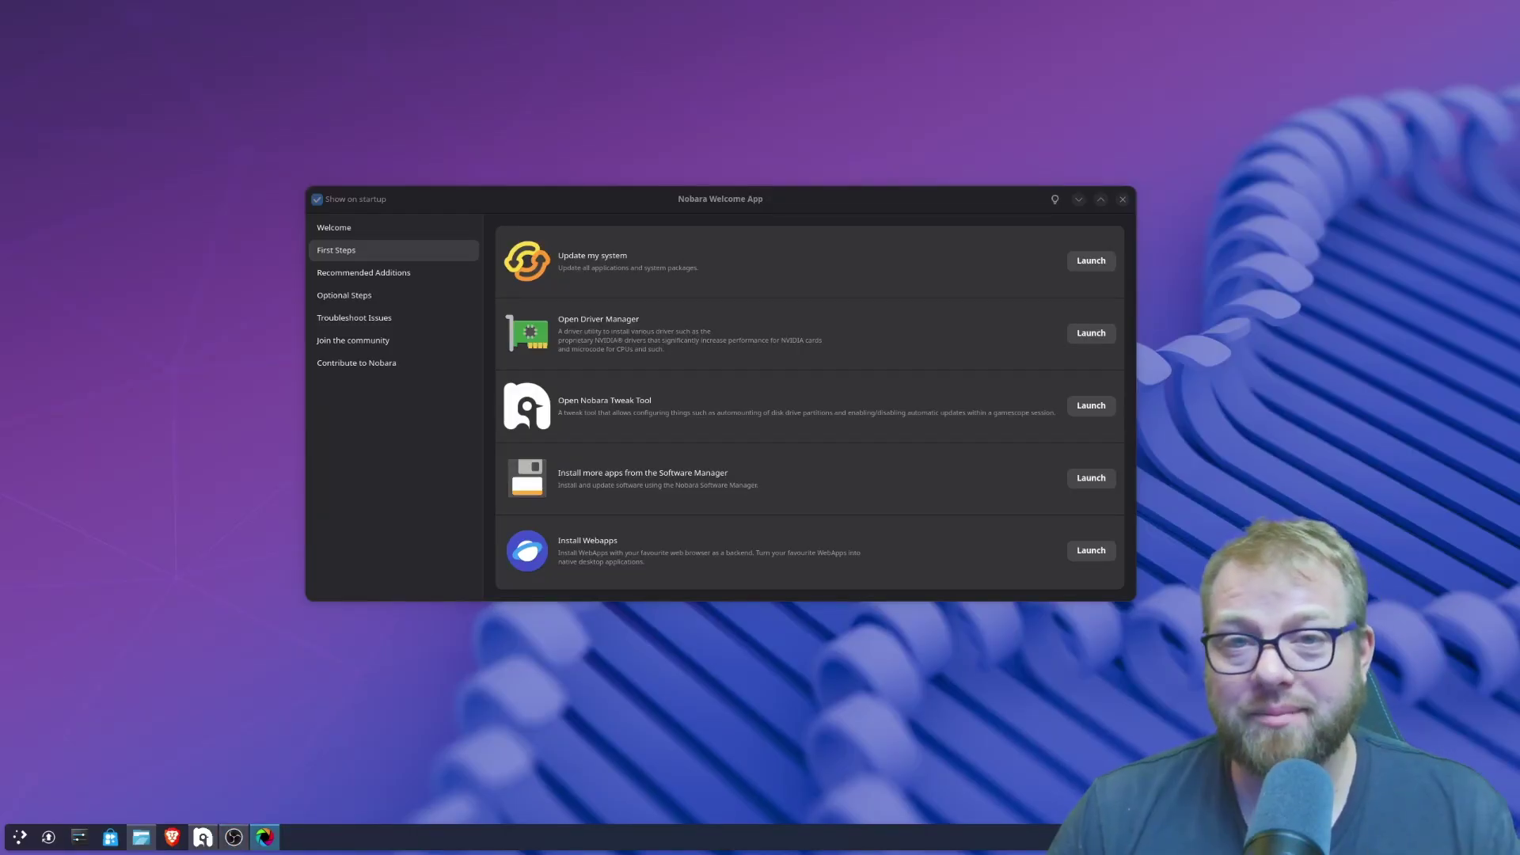
- Move Shutter Encoder over the Welcome App, load the recorded mp4, and bring up its function list
drag(806, 194, 723, 176)
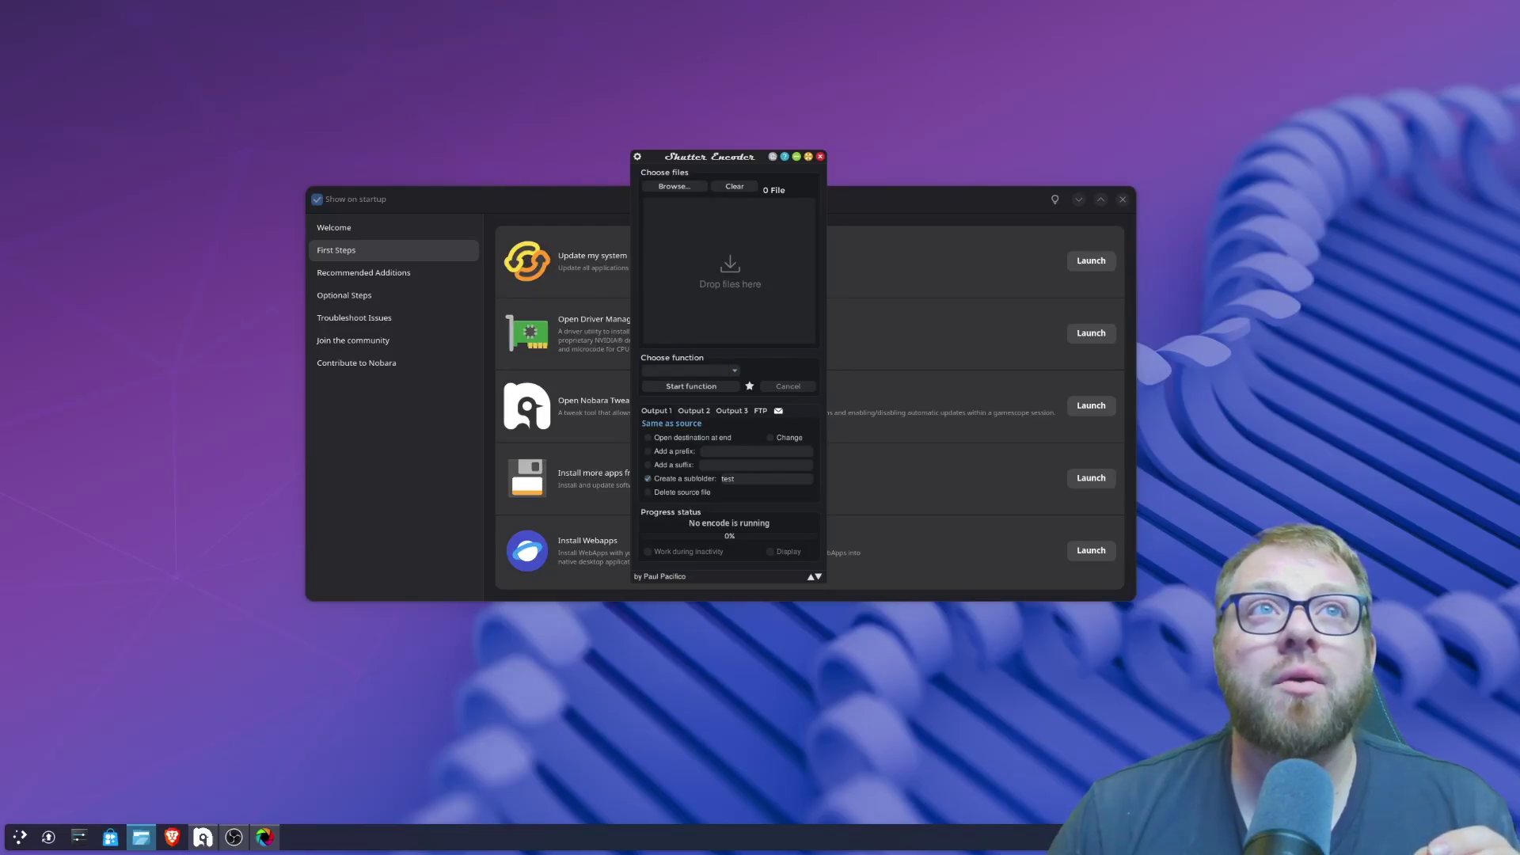
drag(341, 0, 682, 257)
click(689, 370)
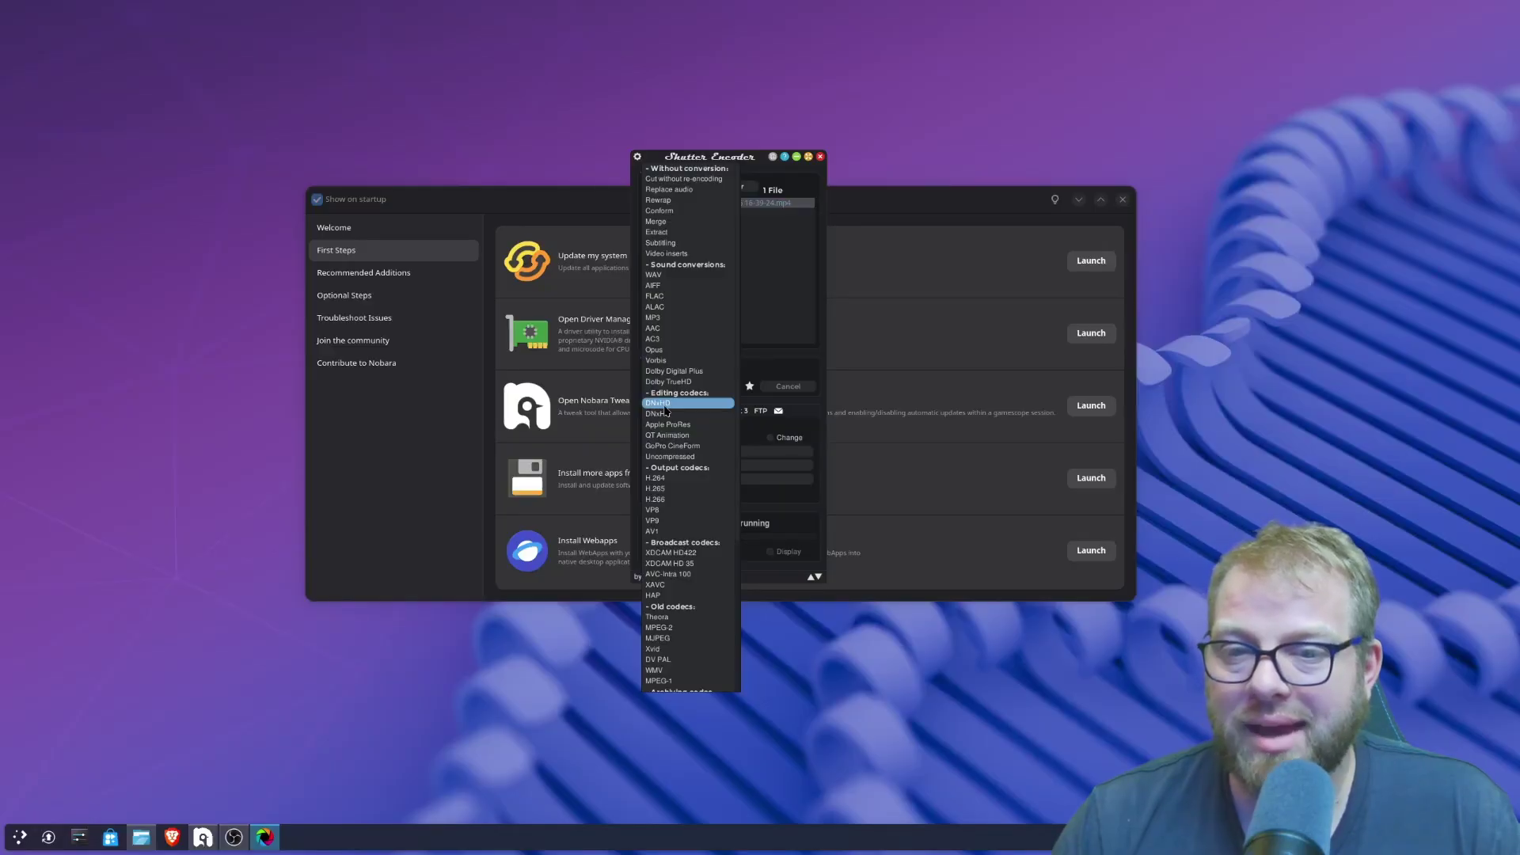
- Choose DNxHD as the conversion function and preview the clip's audio tracks A2 and A3
click(666, 407)
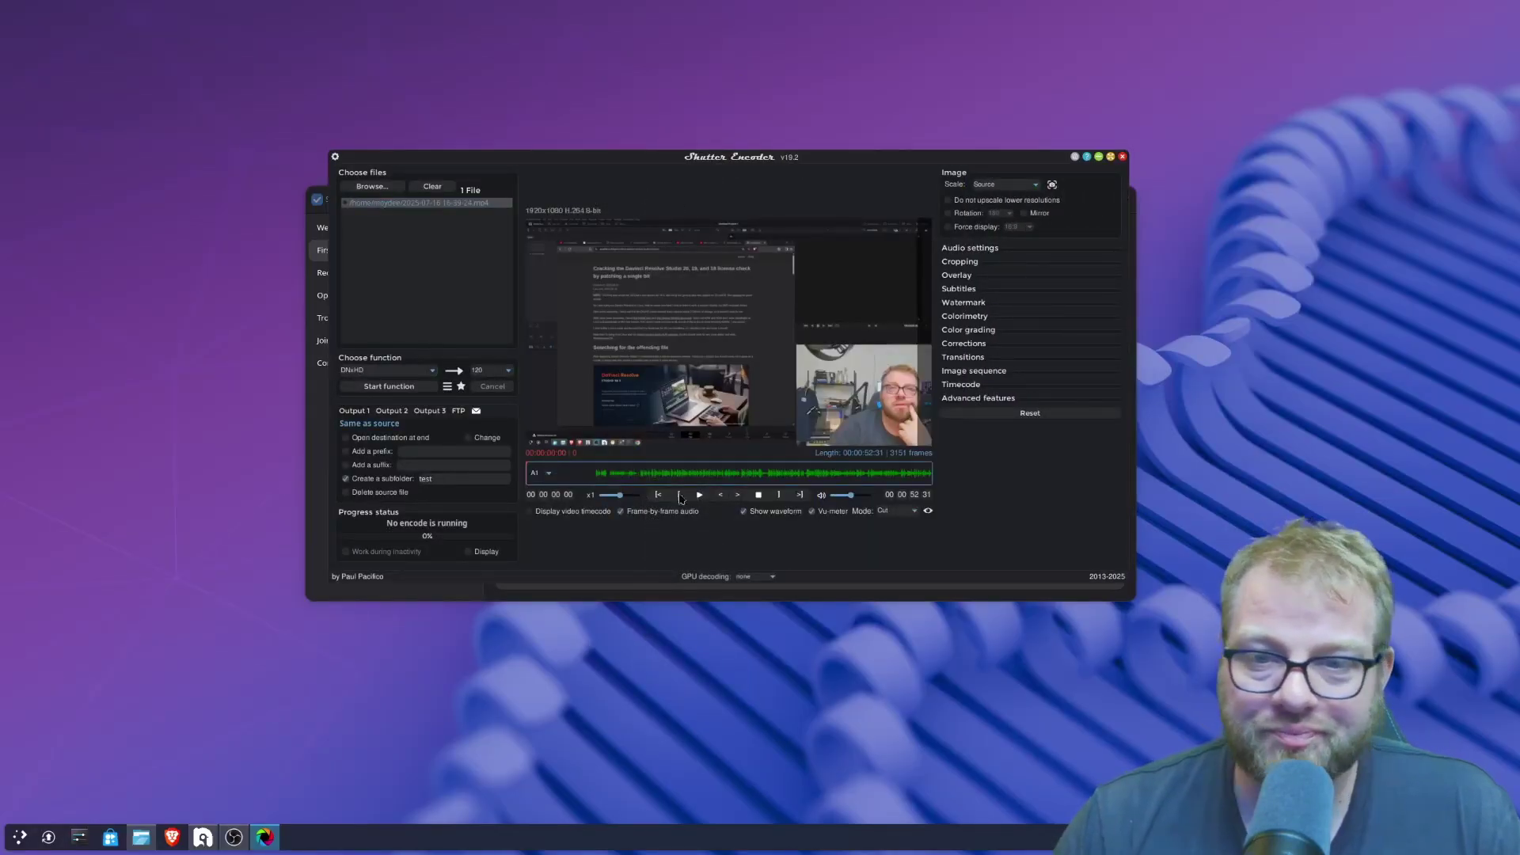
click(541, 473)
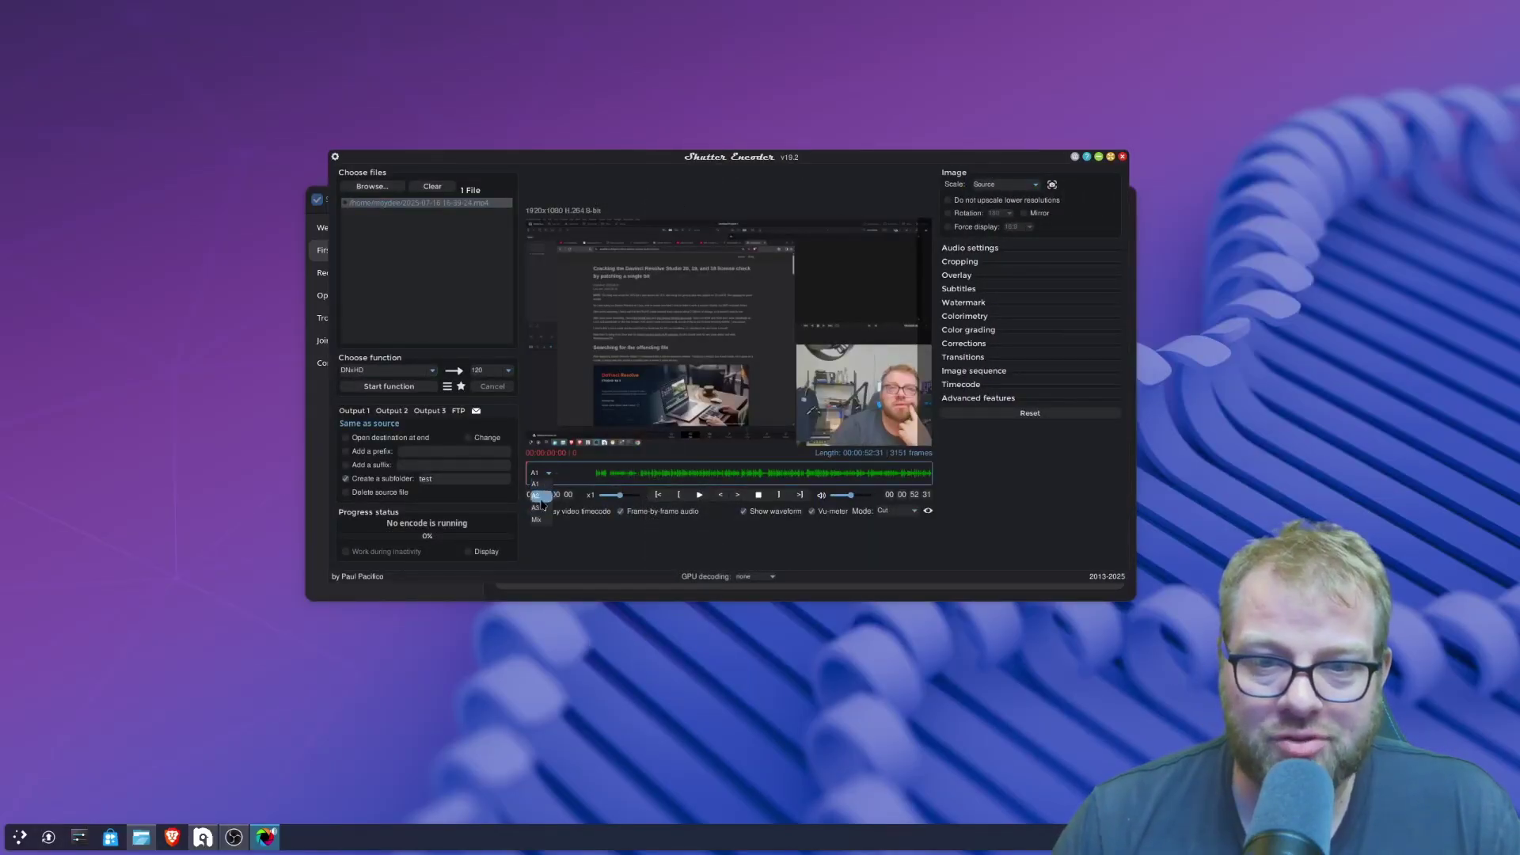
click(541, 496)
click(548, 472)
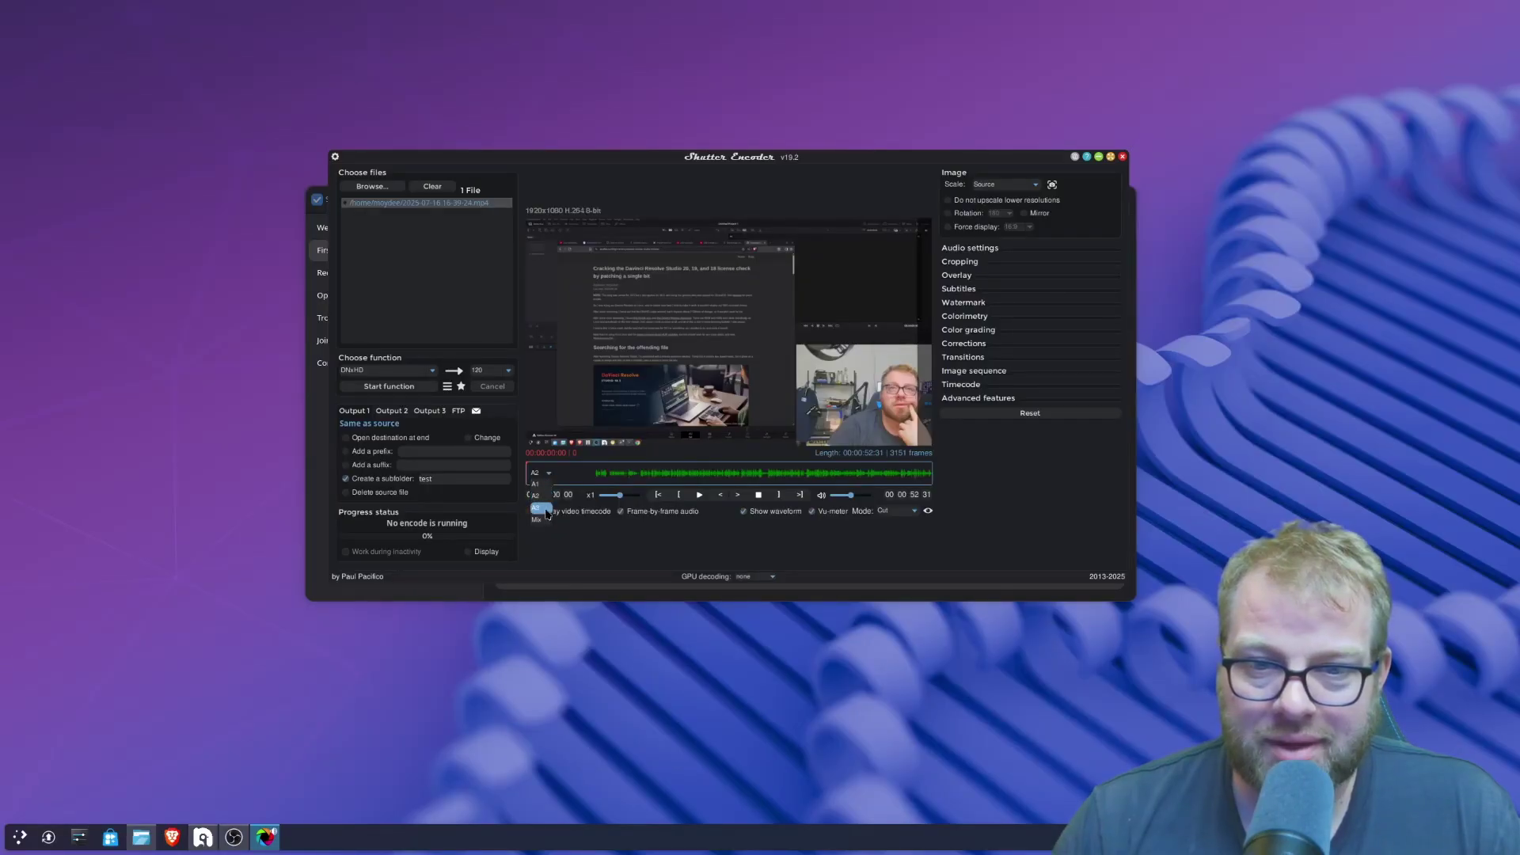
click(544, 508)
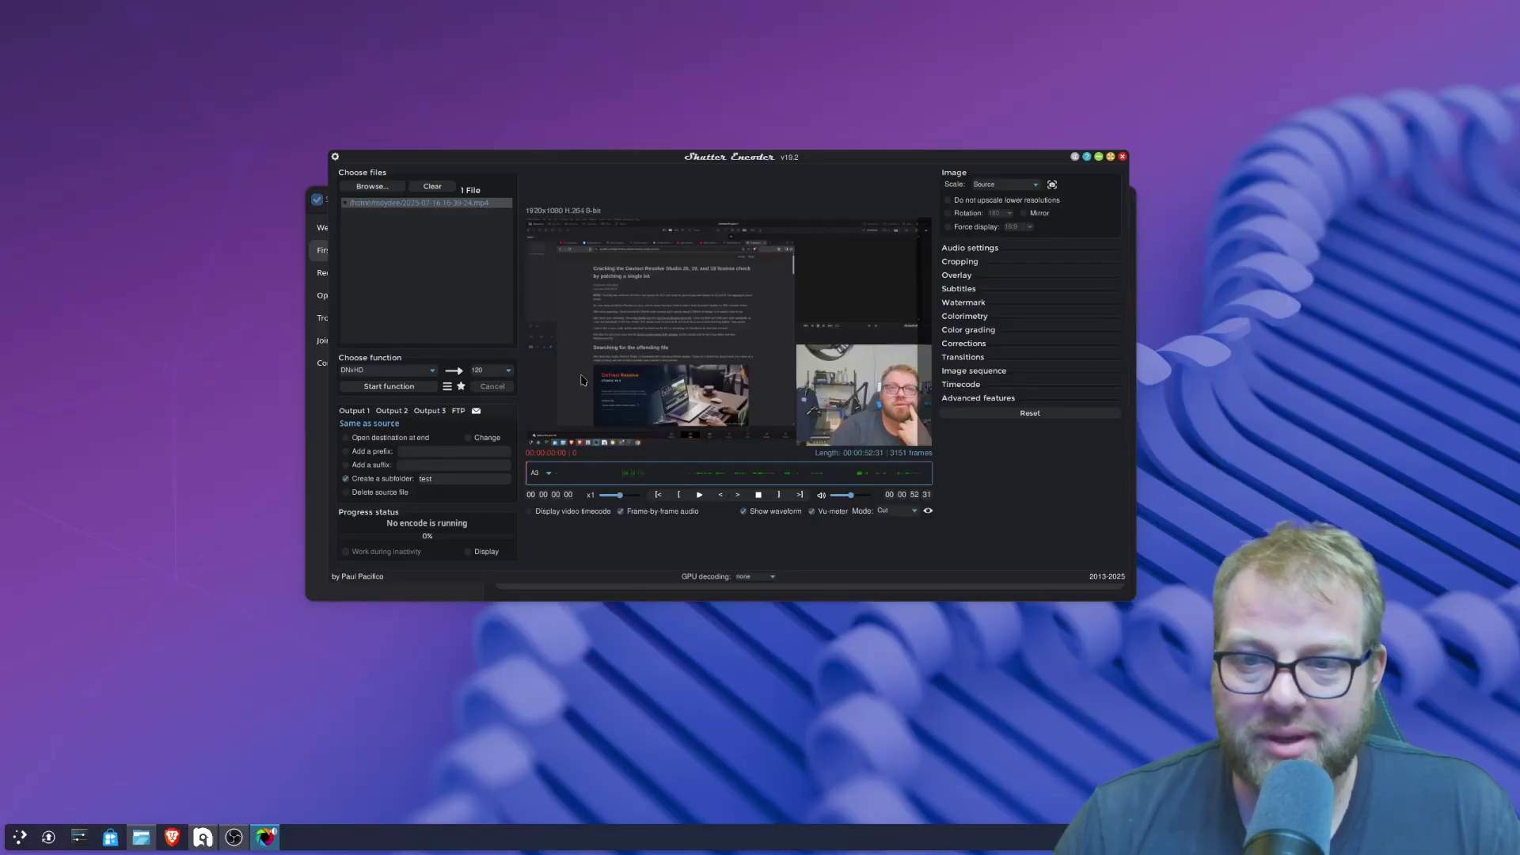
- Review the audio settings, with audio converting to PCM 16Bits across eight tracks
click(974, 249)
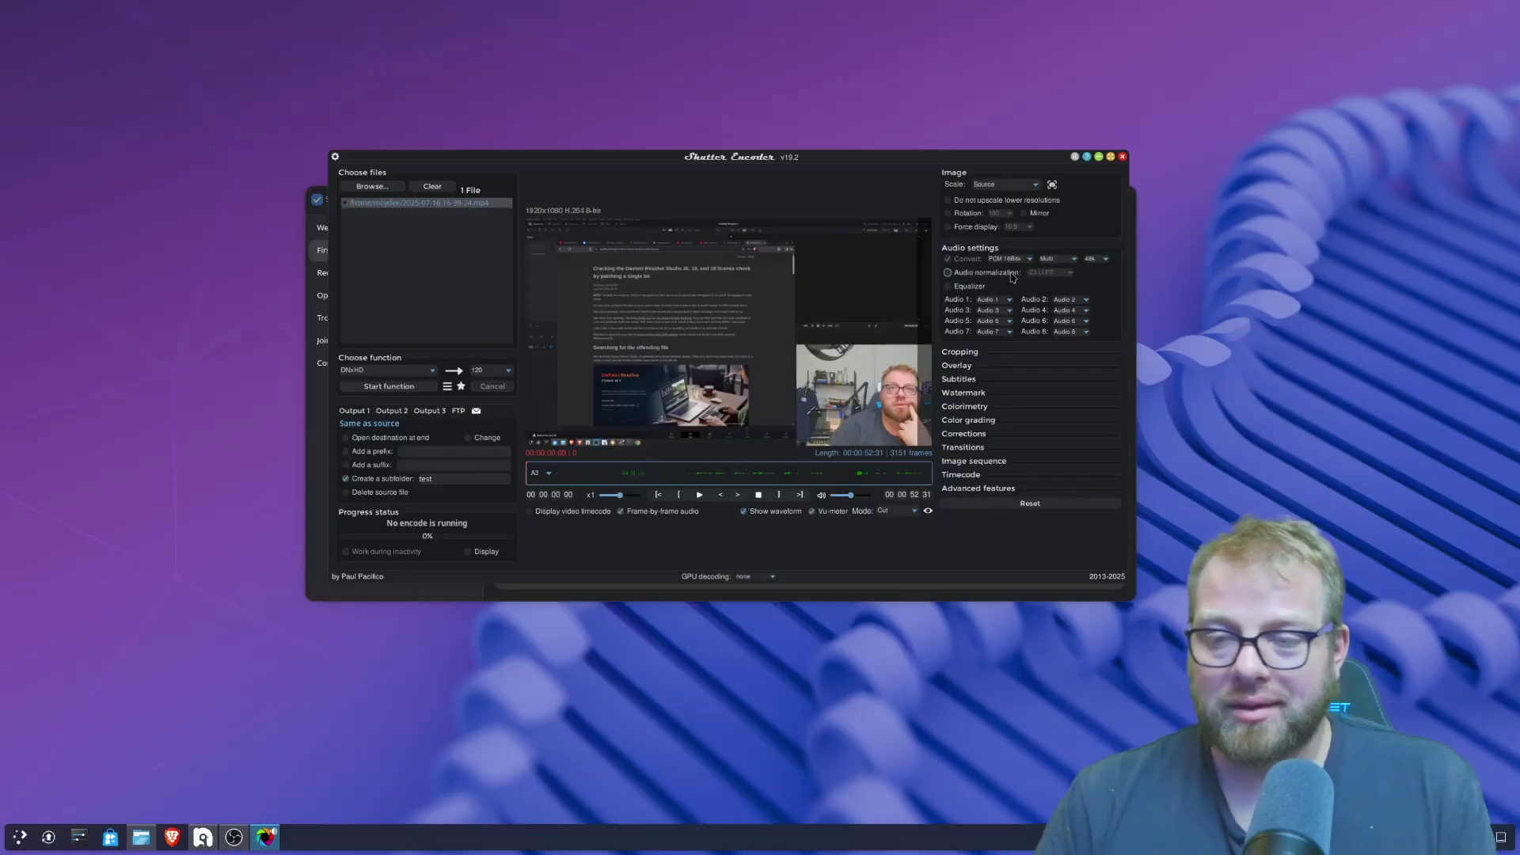
click(999, 300)
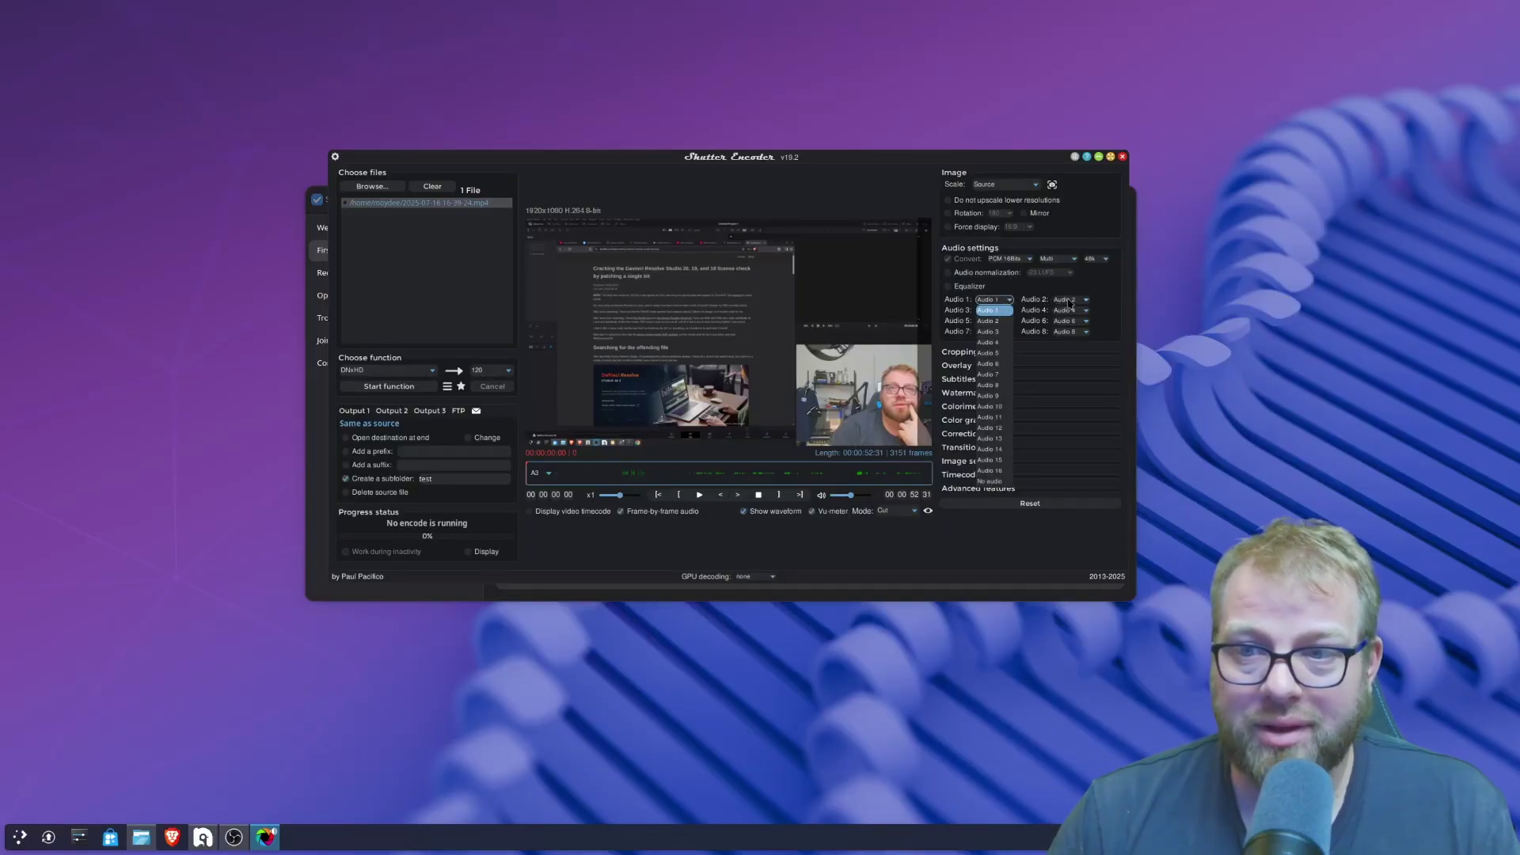
click(1026, 248)
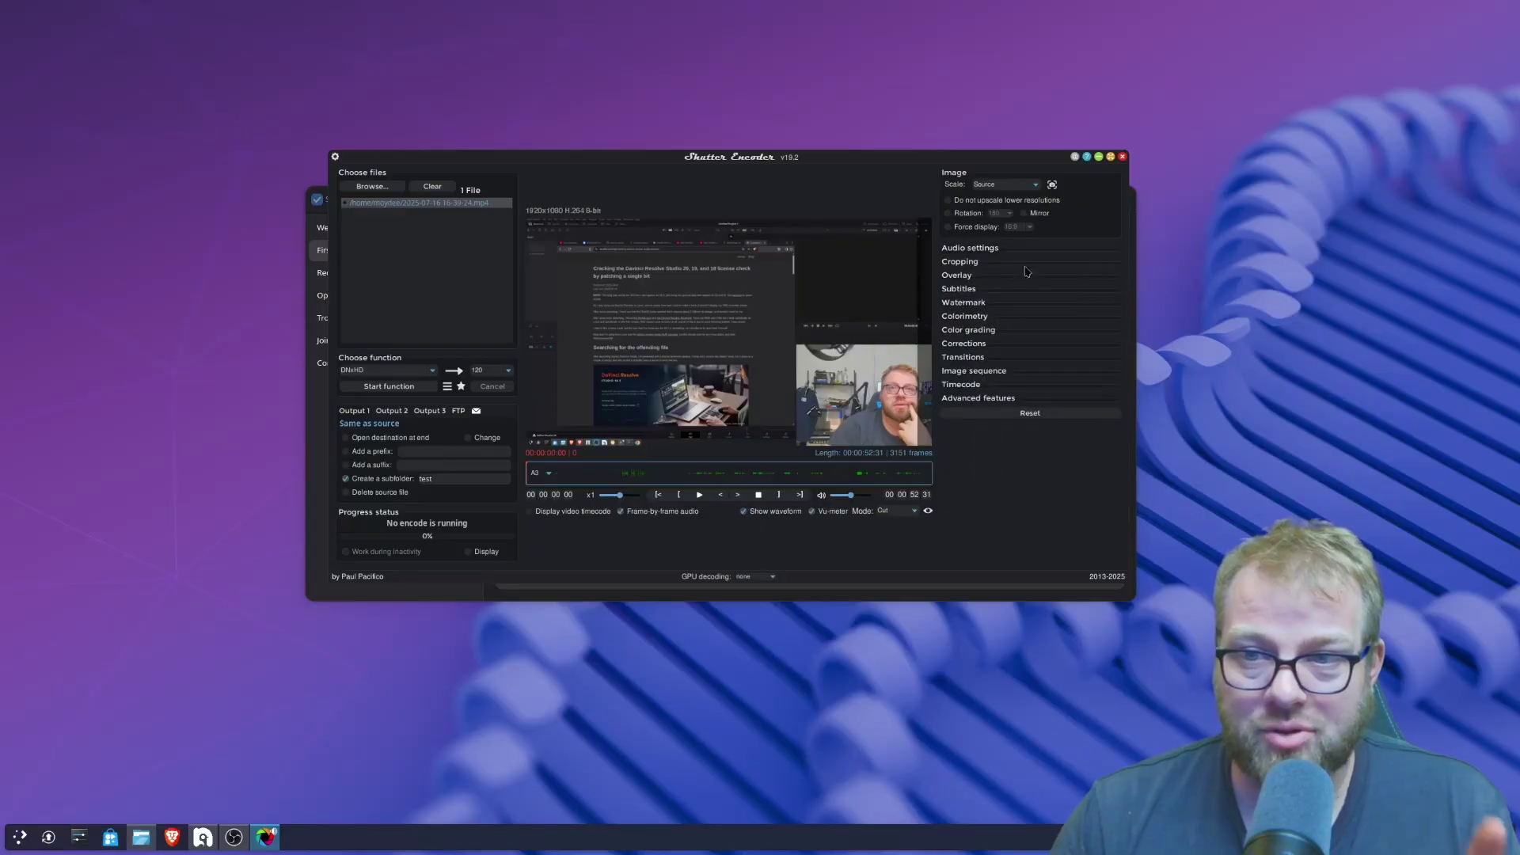
click(1004, 250)
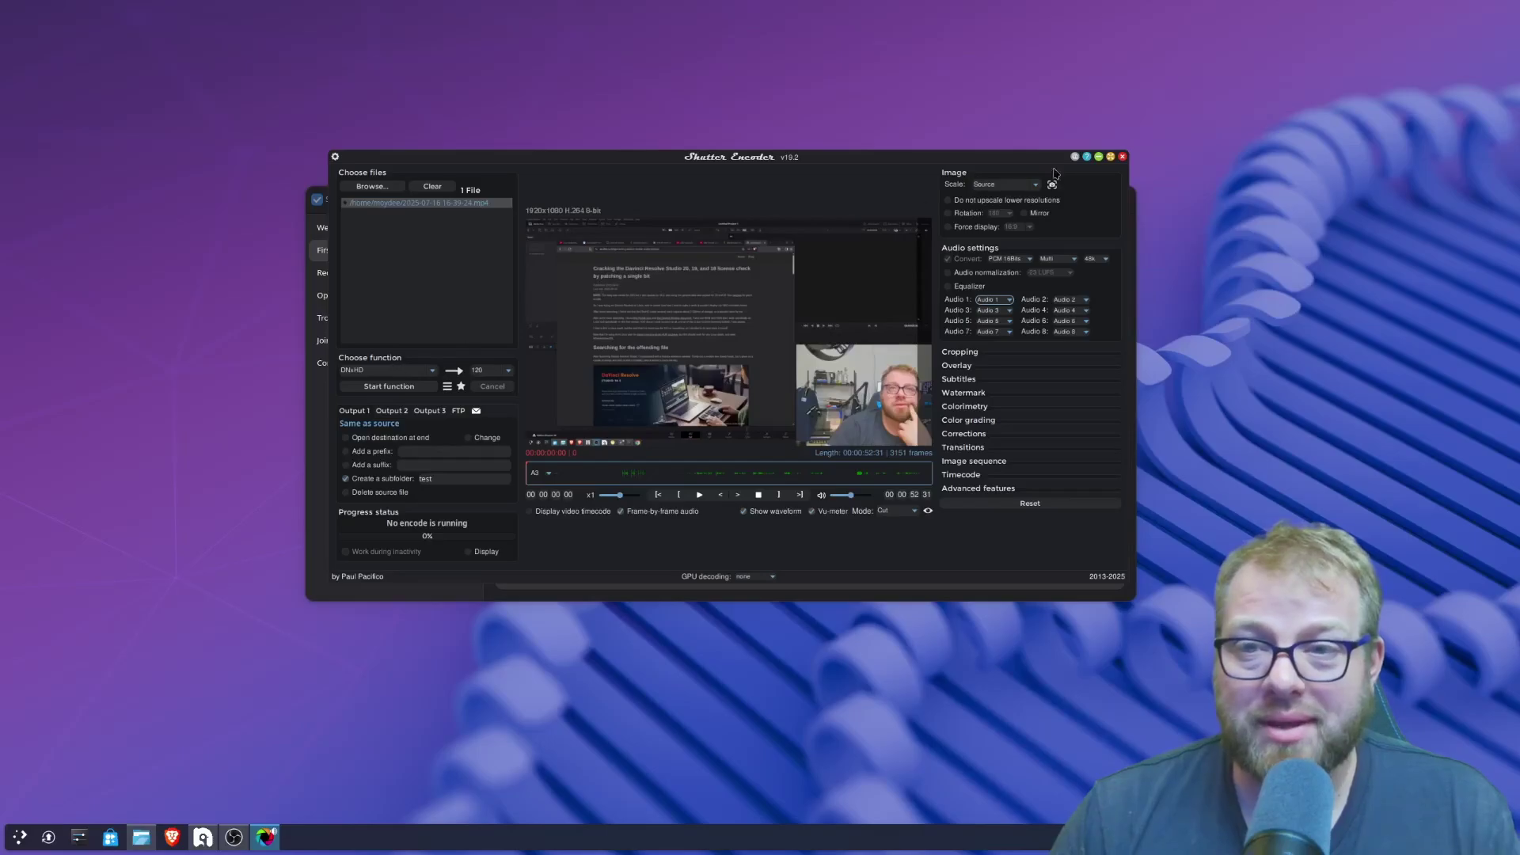
- Close Shutter Encoder and launch DaVinci Resolve by searching 'da' in the Application Launcher
click(1123, 156)
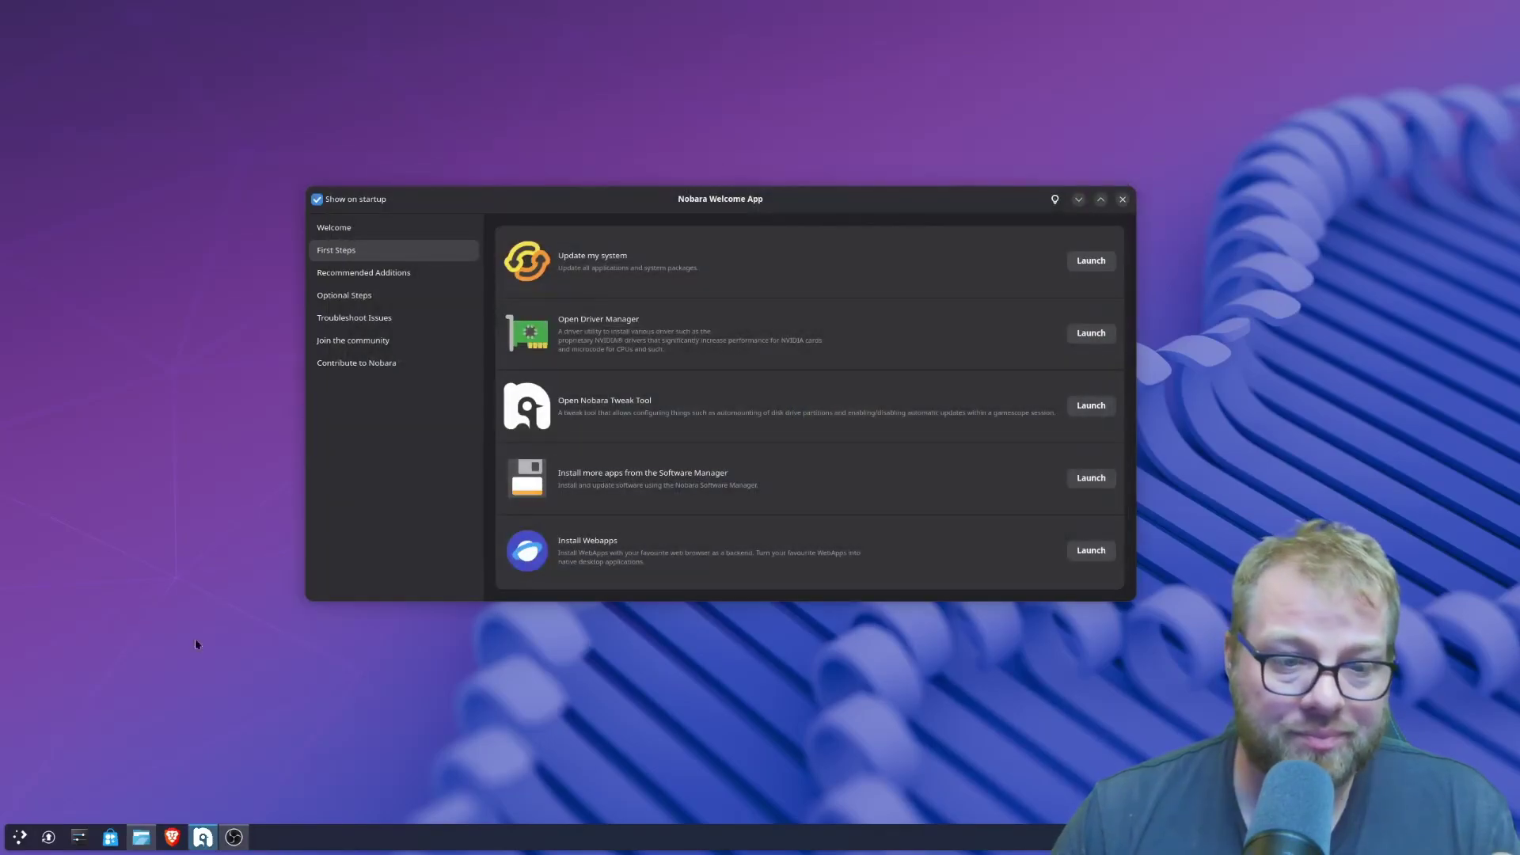
click(20, 839)
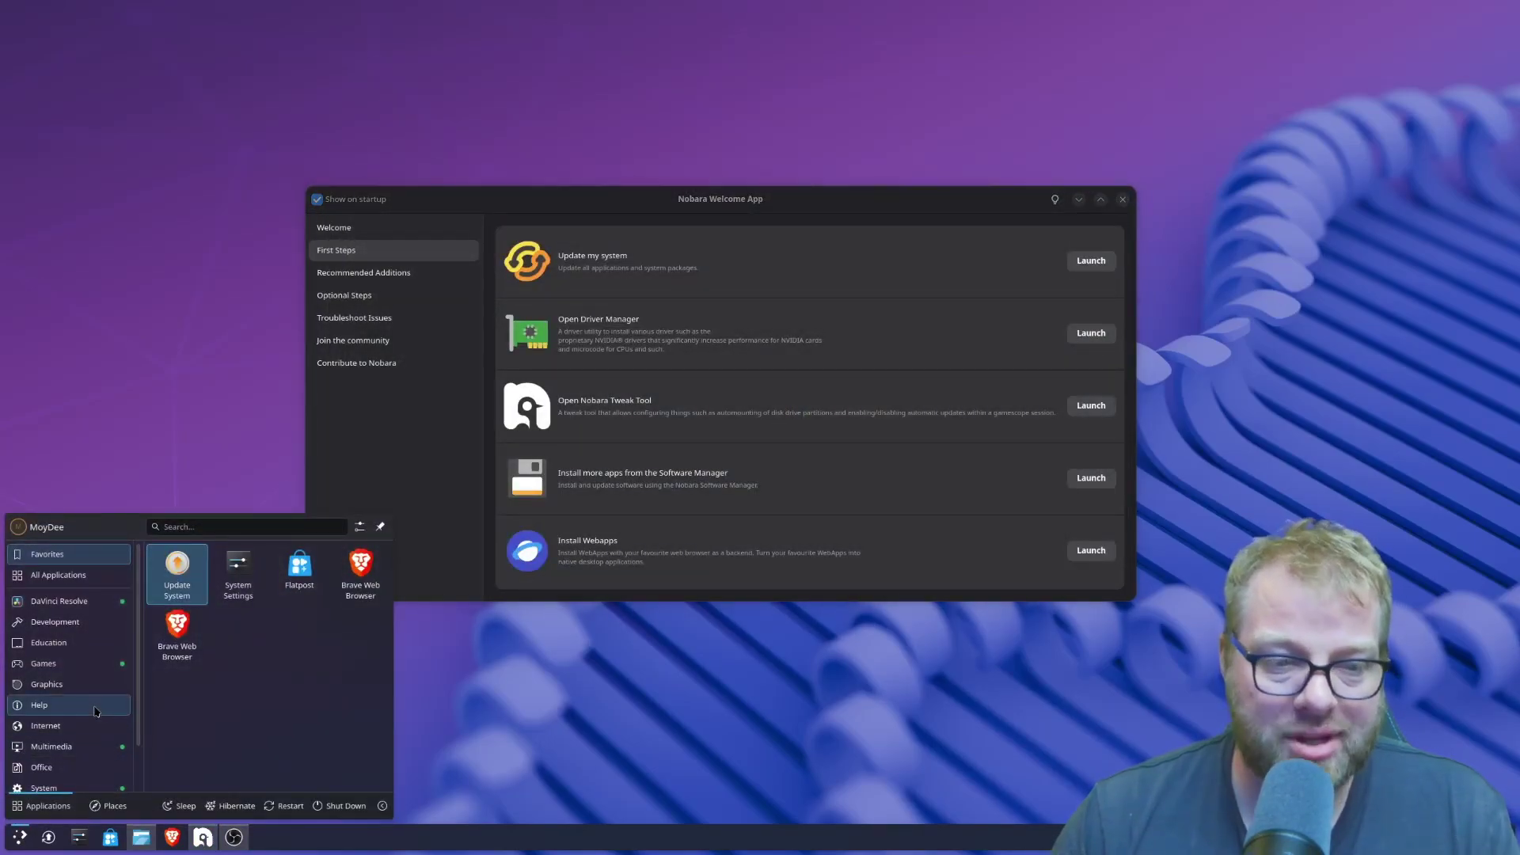
text(da)
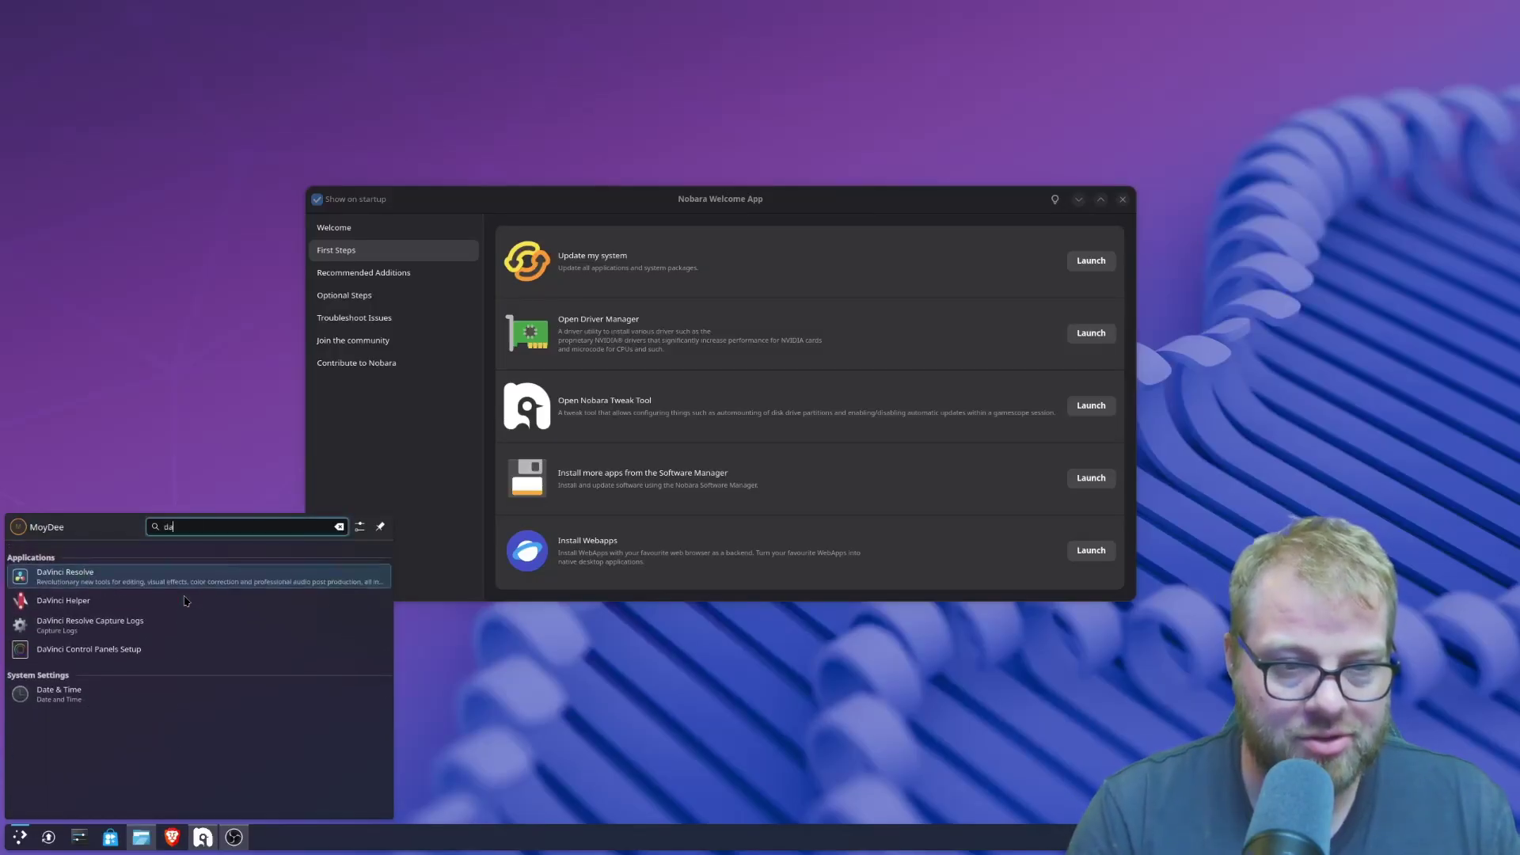
key(Return)
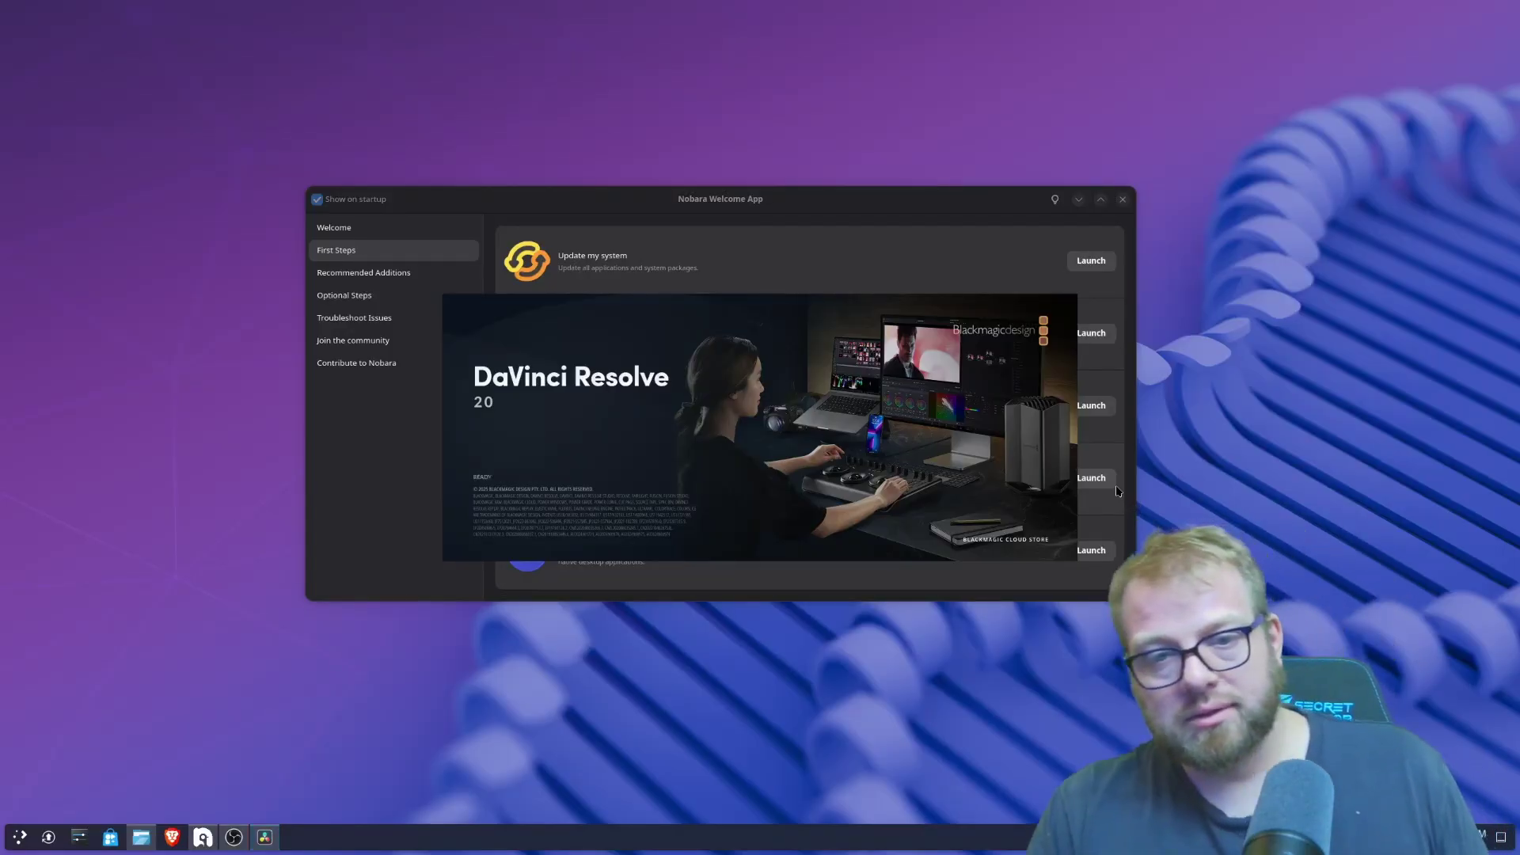
- Open Untitled Project 1, import the screen recording, and place it on new Timeline 1
double_click(575, 334)
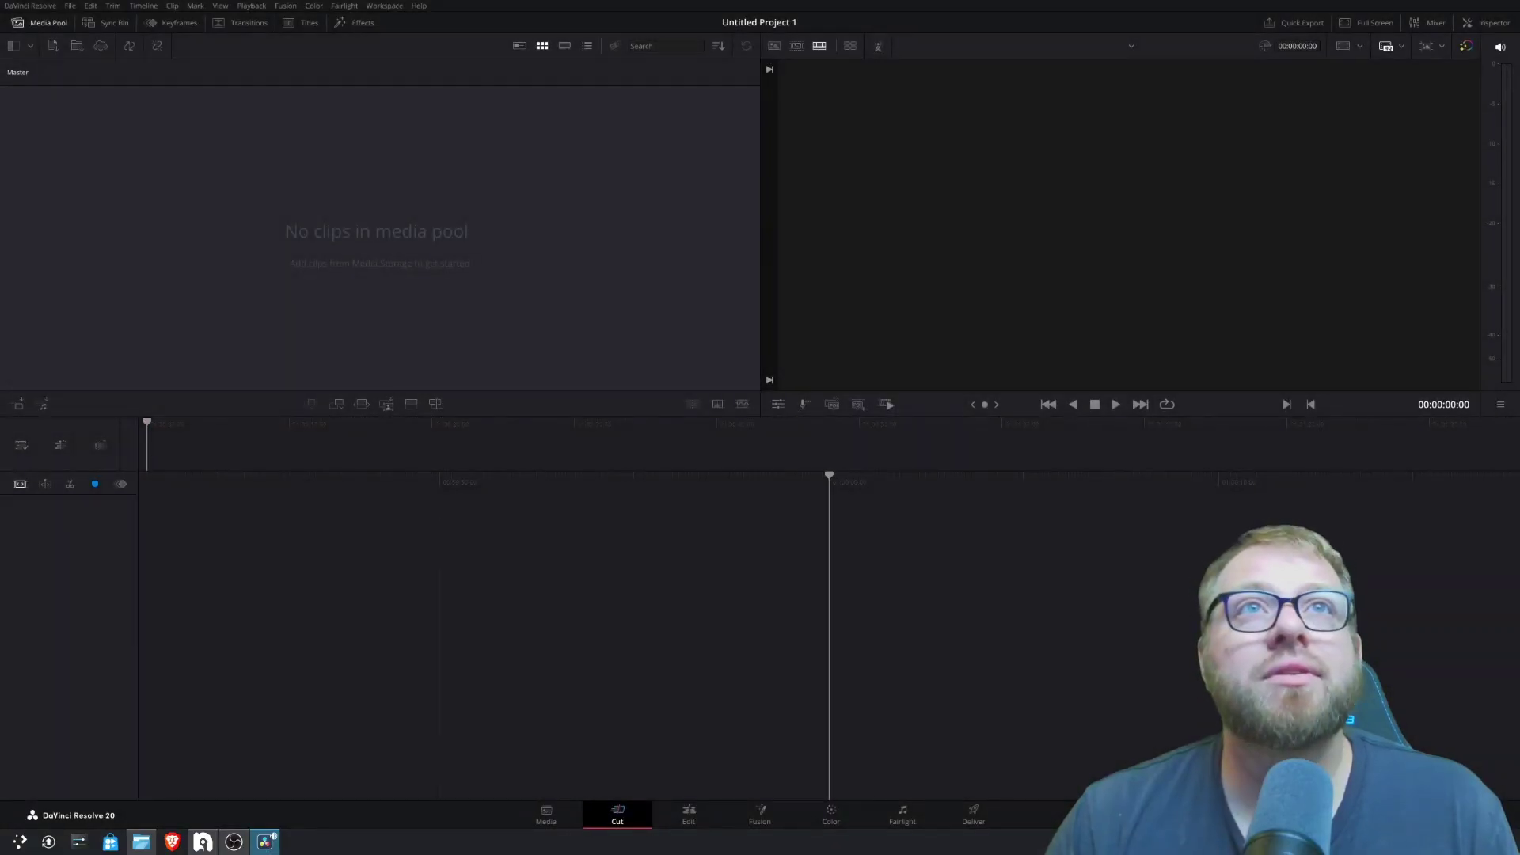
drag(0, 301, 99, 266)
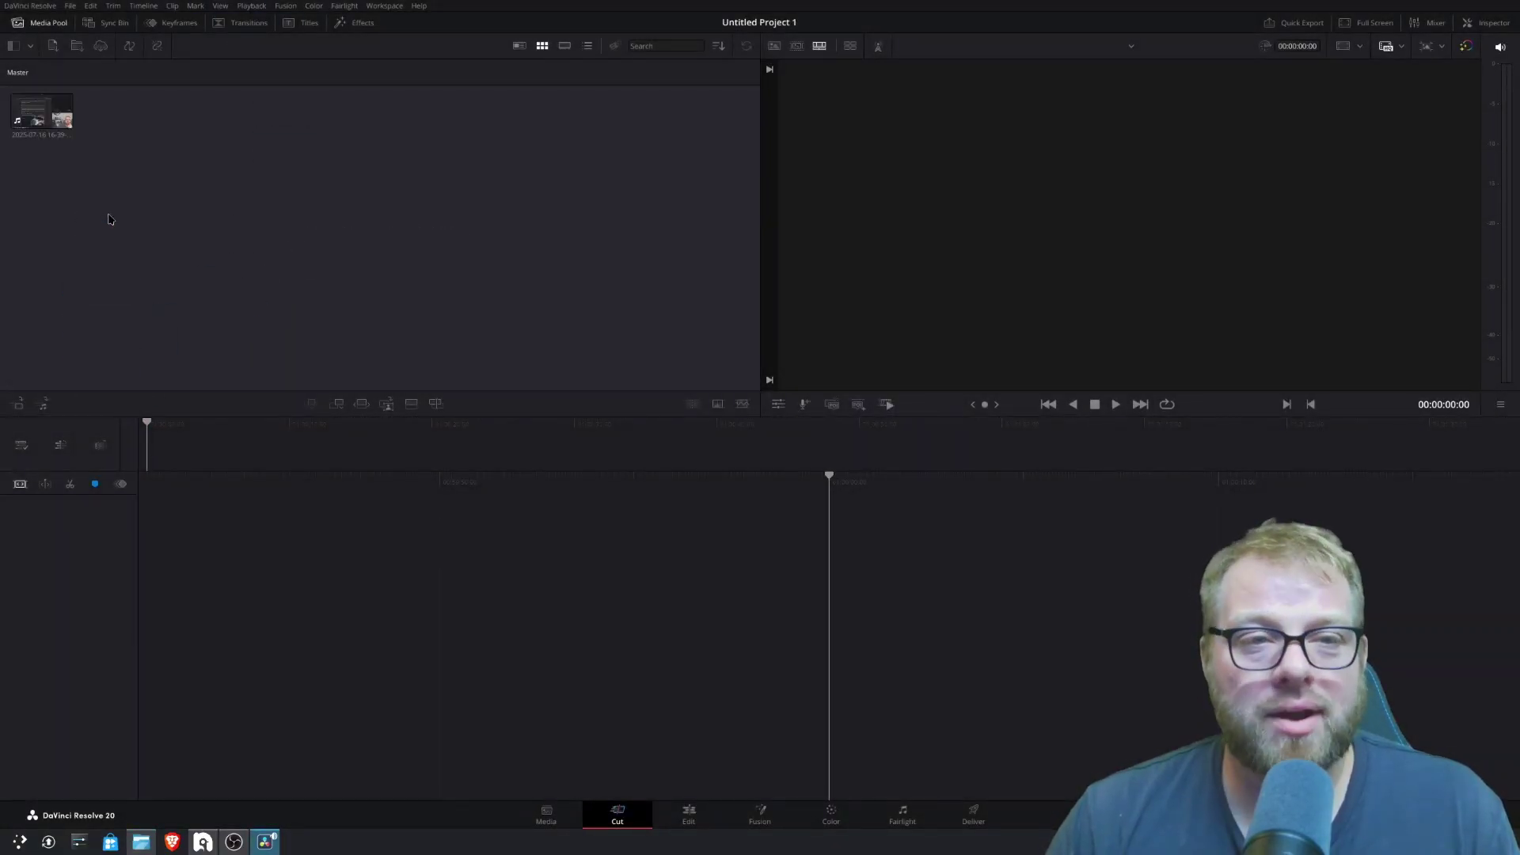
drag(56, 118, 825, 533)
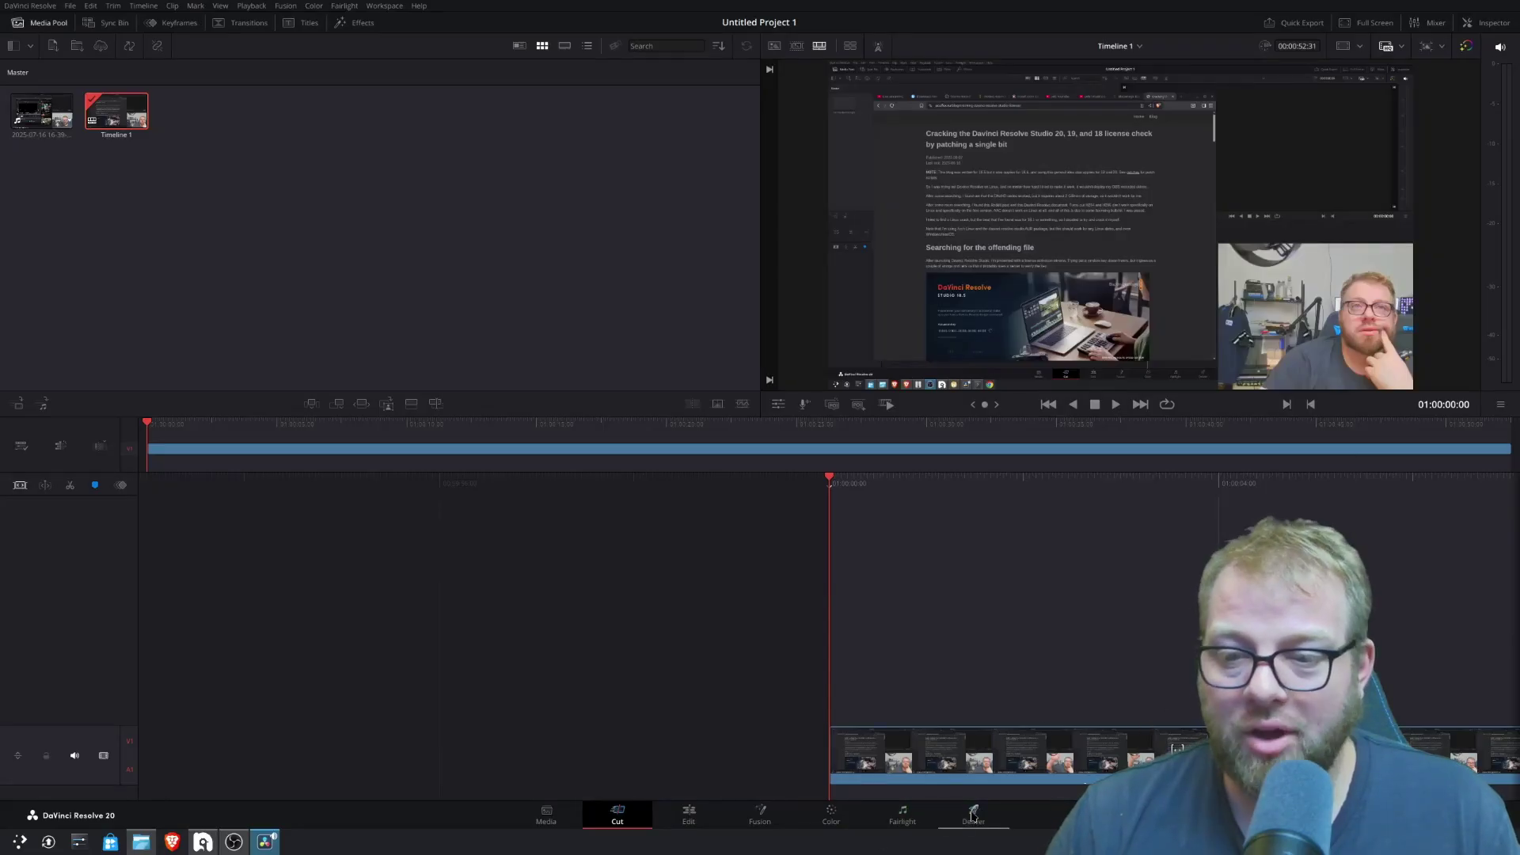
- Inspect the clip's three audio tracks on Fairlight, view the Media page, and return to Cut
click(903, 816)
click(231, 326)
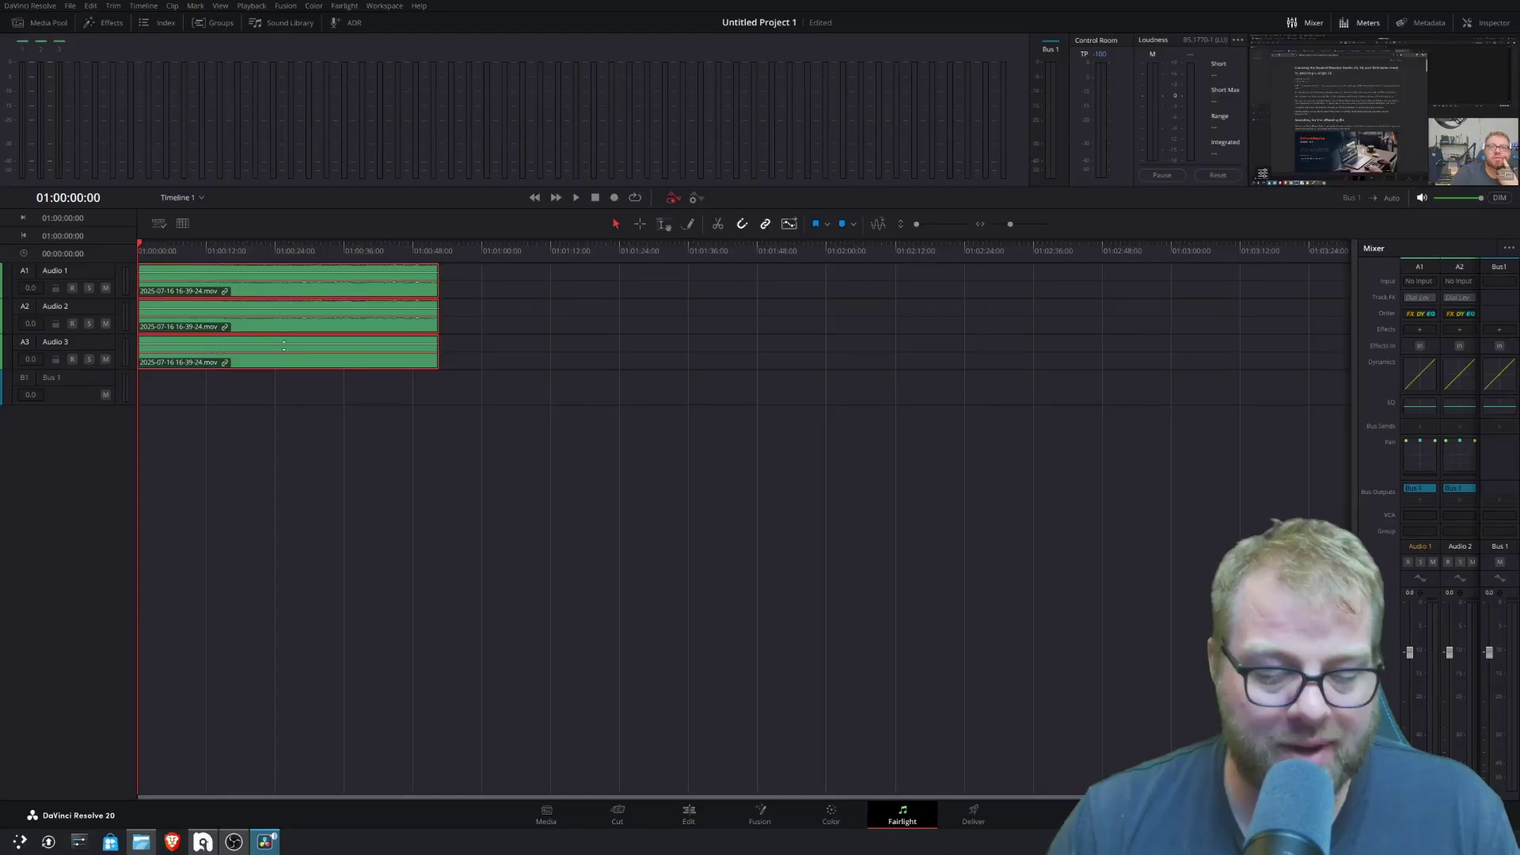
key(shift+z)
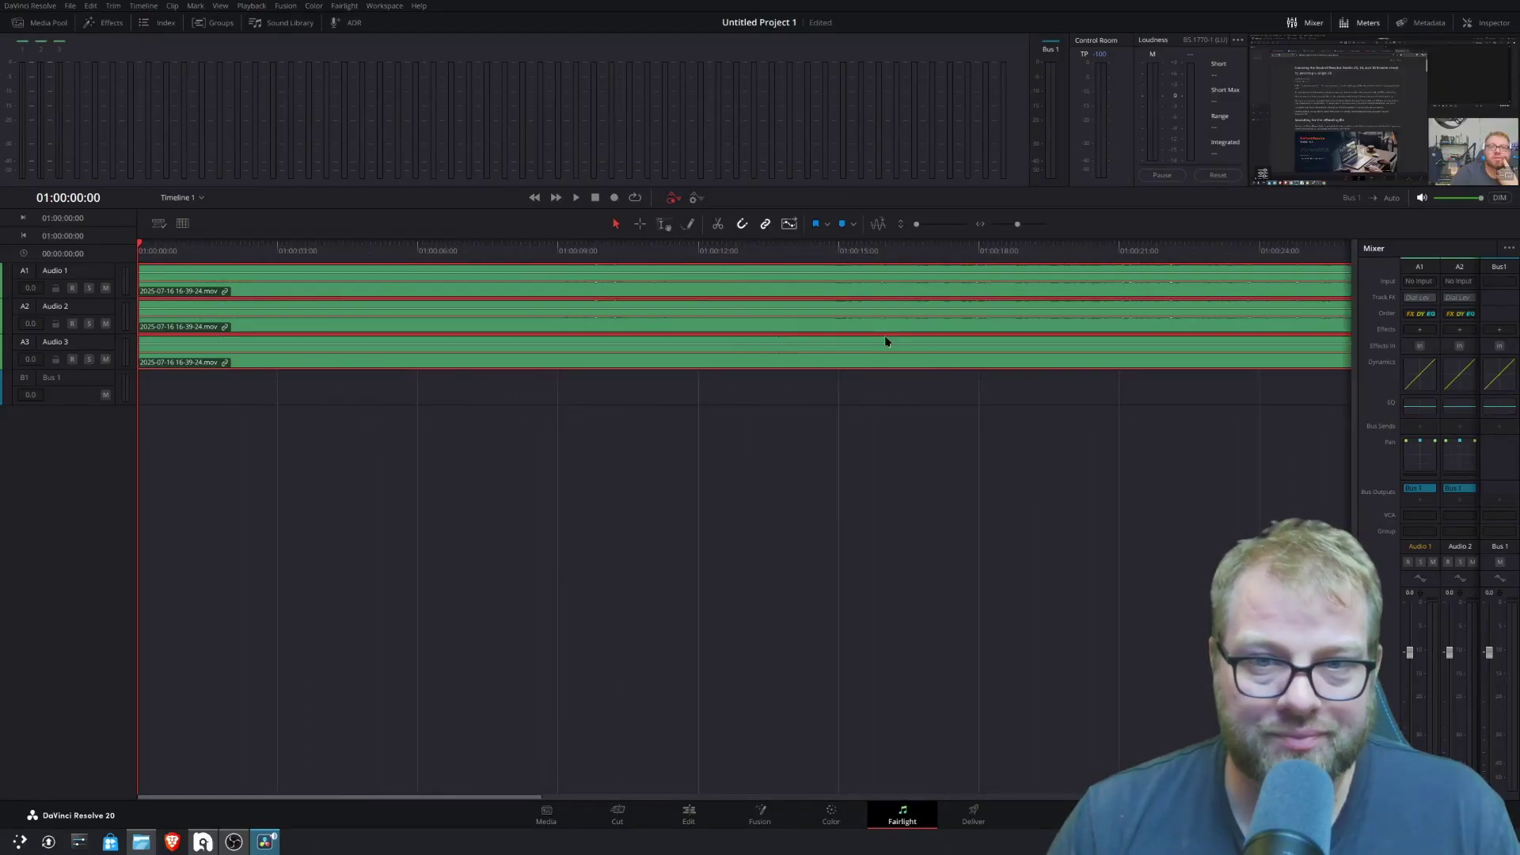
click(546, 816)
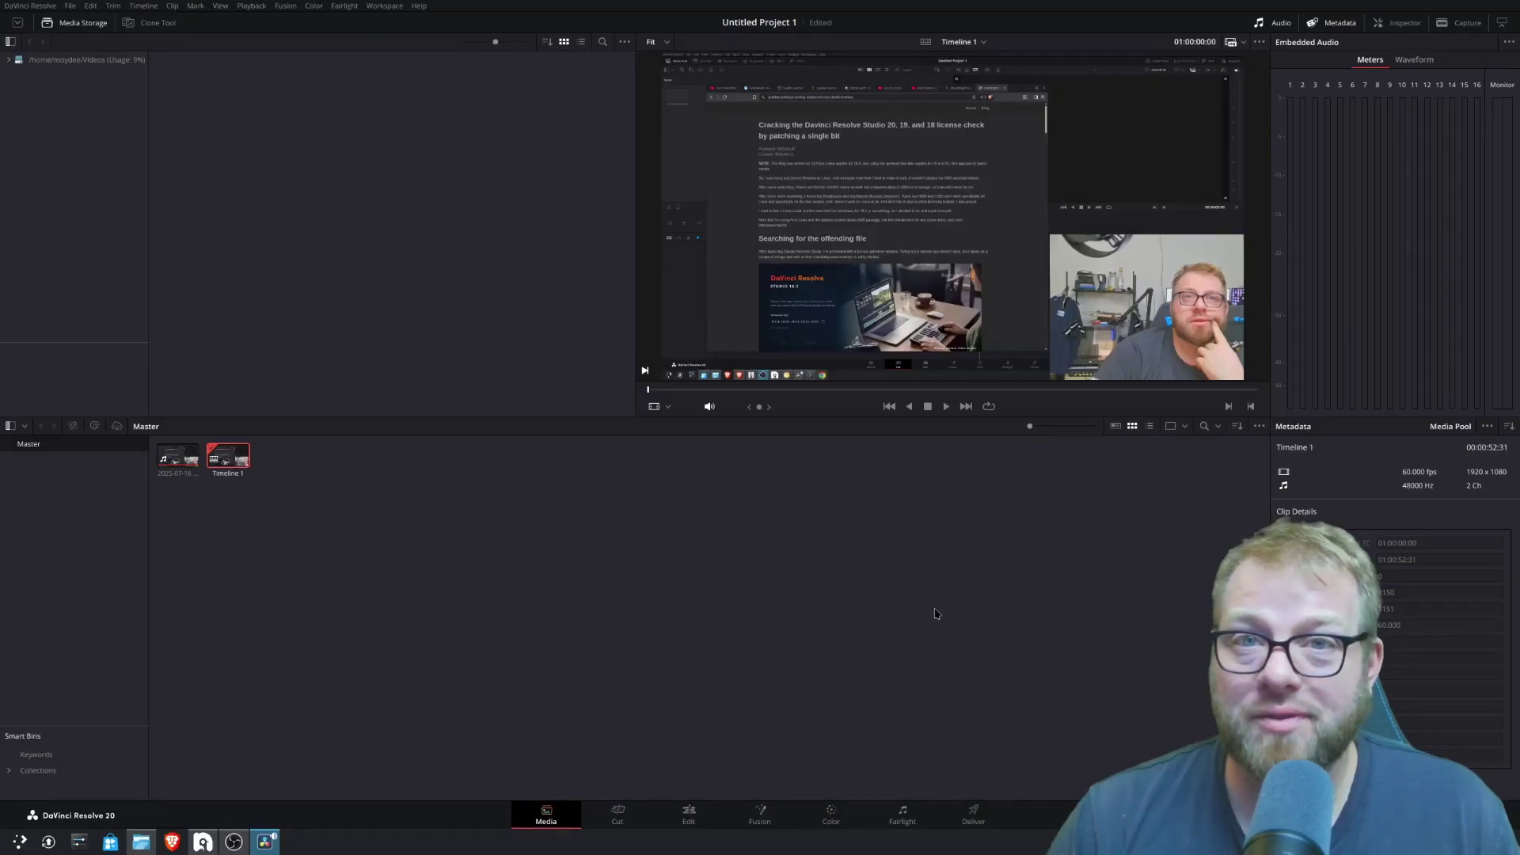
click(616, 815)
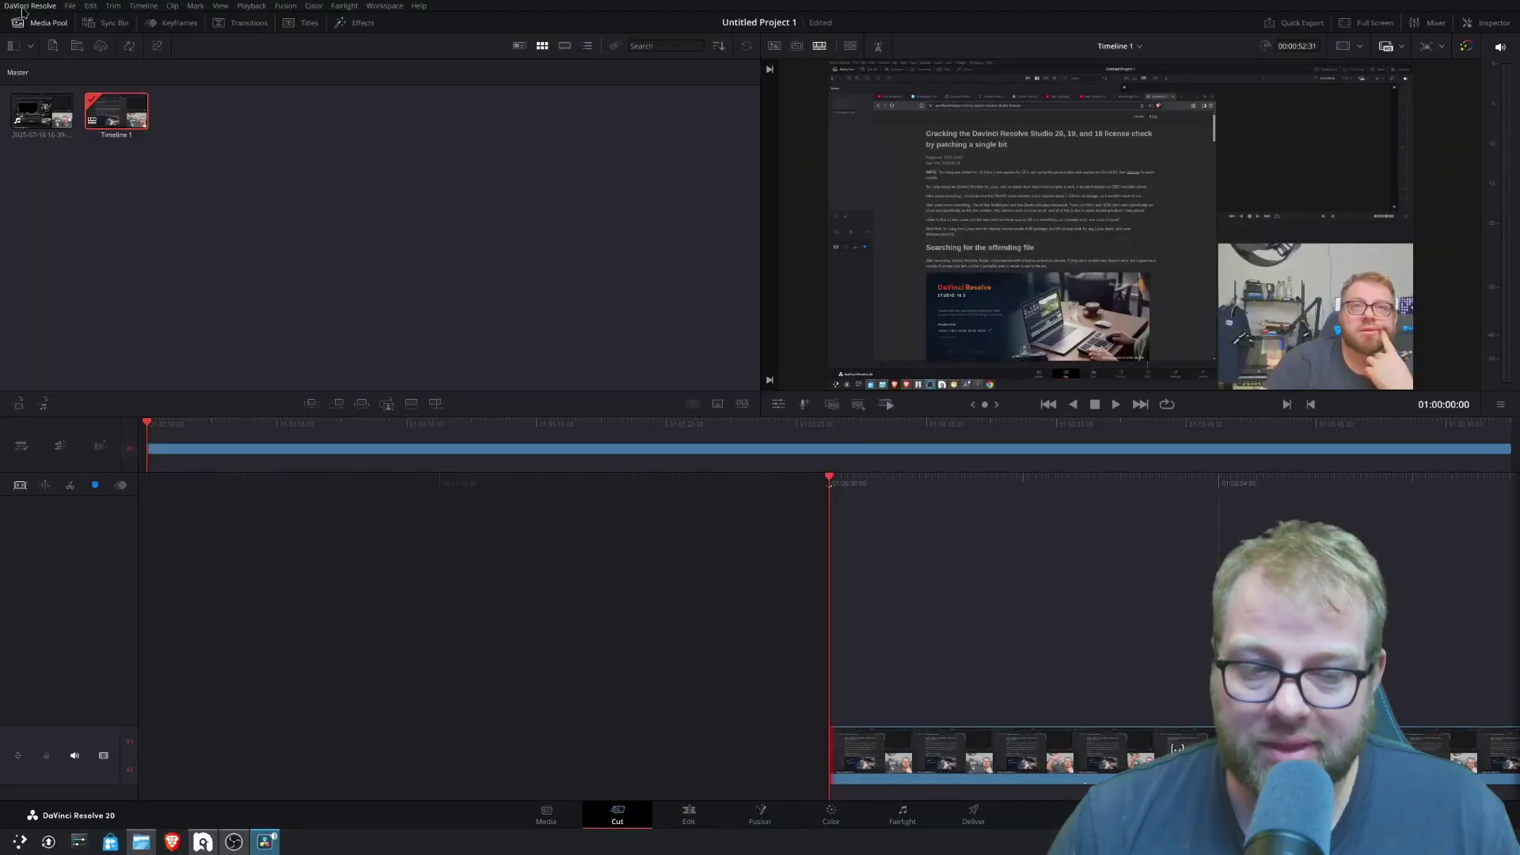
- Leave the test project for the Nobara project and bring up the Application Launcher
click(23, 12)
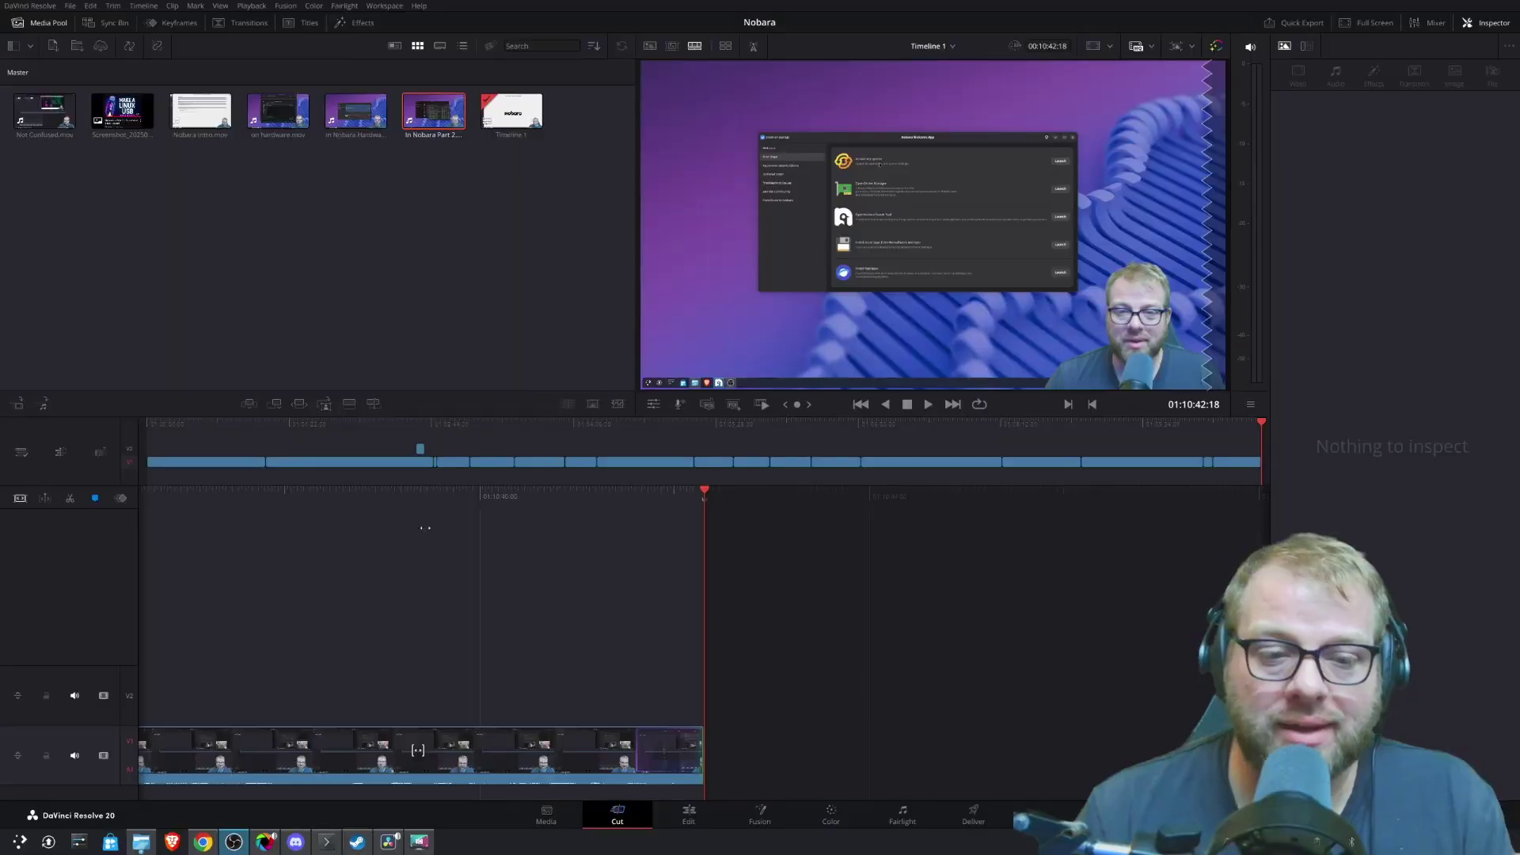
click(20, 841)
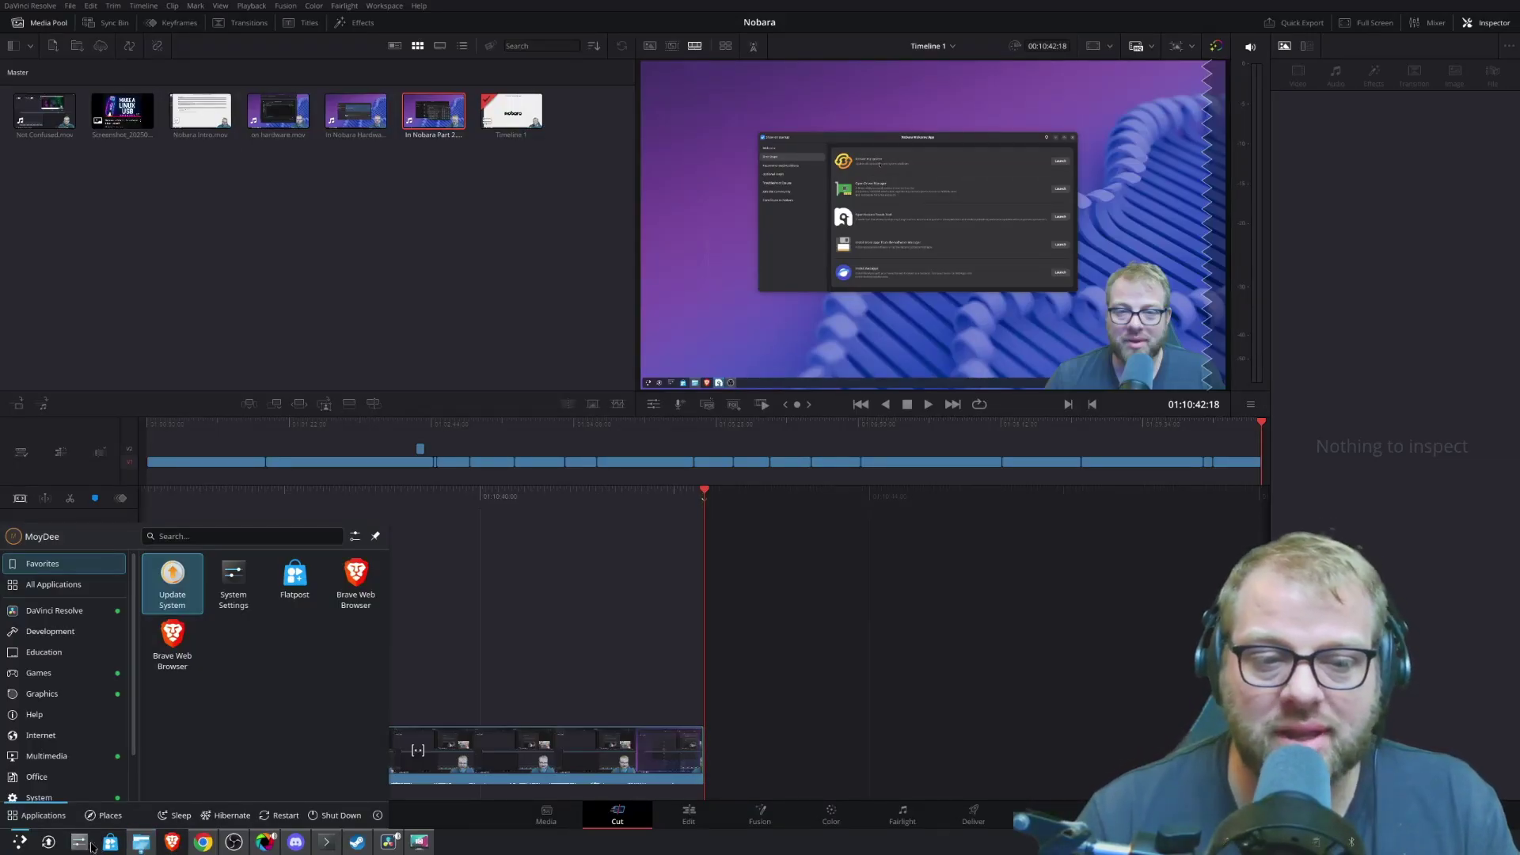
- Launch the Nobara Welcome App from the Application Launcher
click(48, 842)
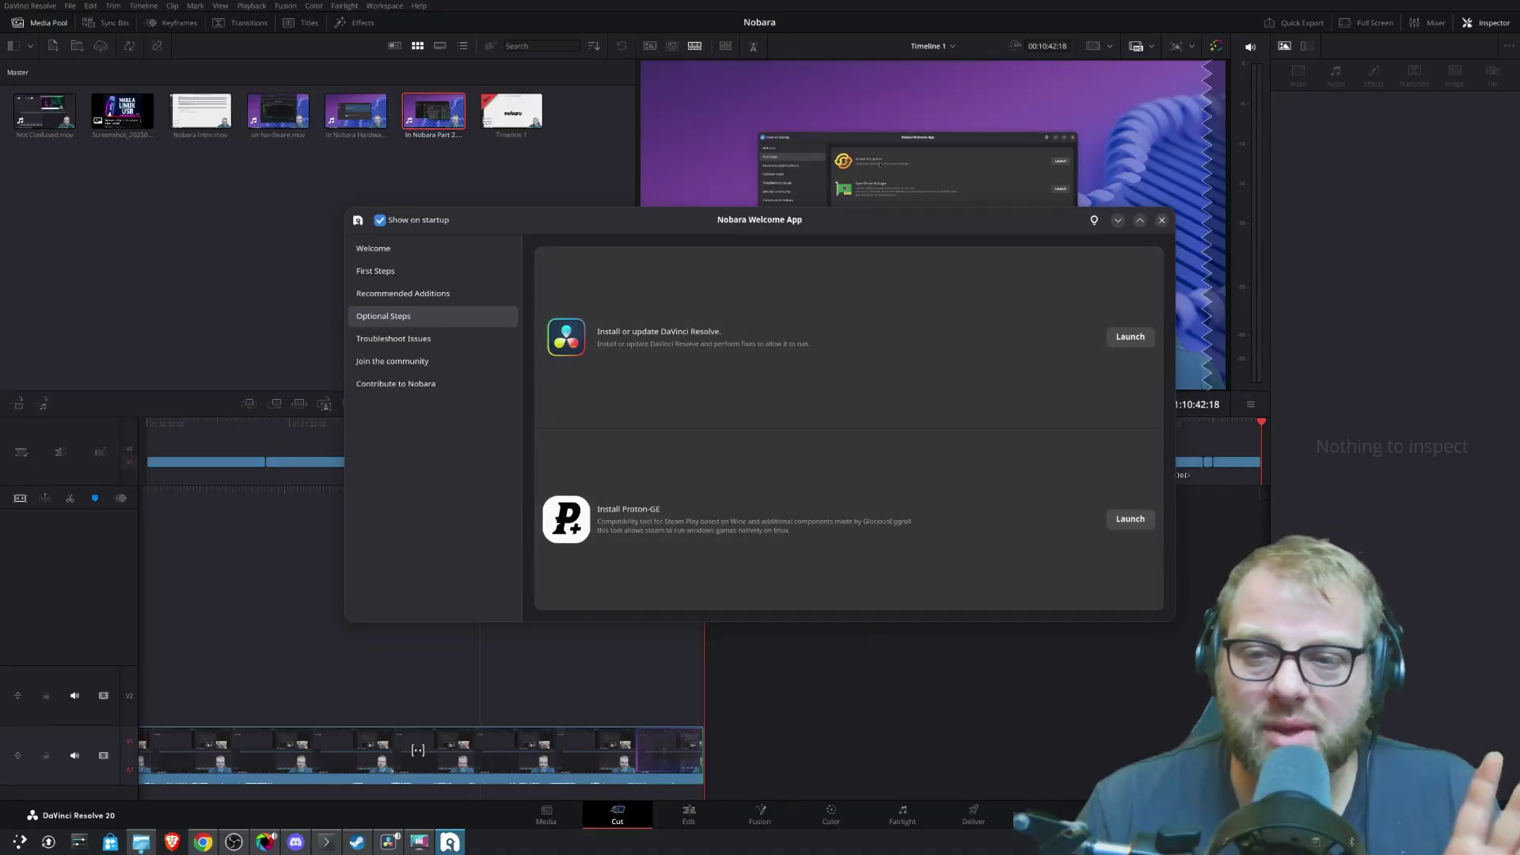
- Browse Troubleshoot Issues and Optional Steps, then show the Recommended Additions page
click(393, 339)
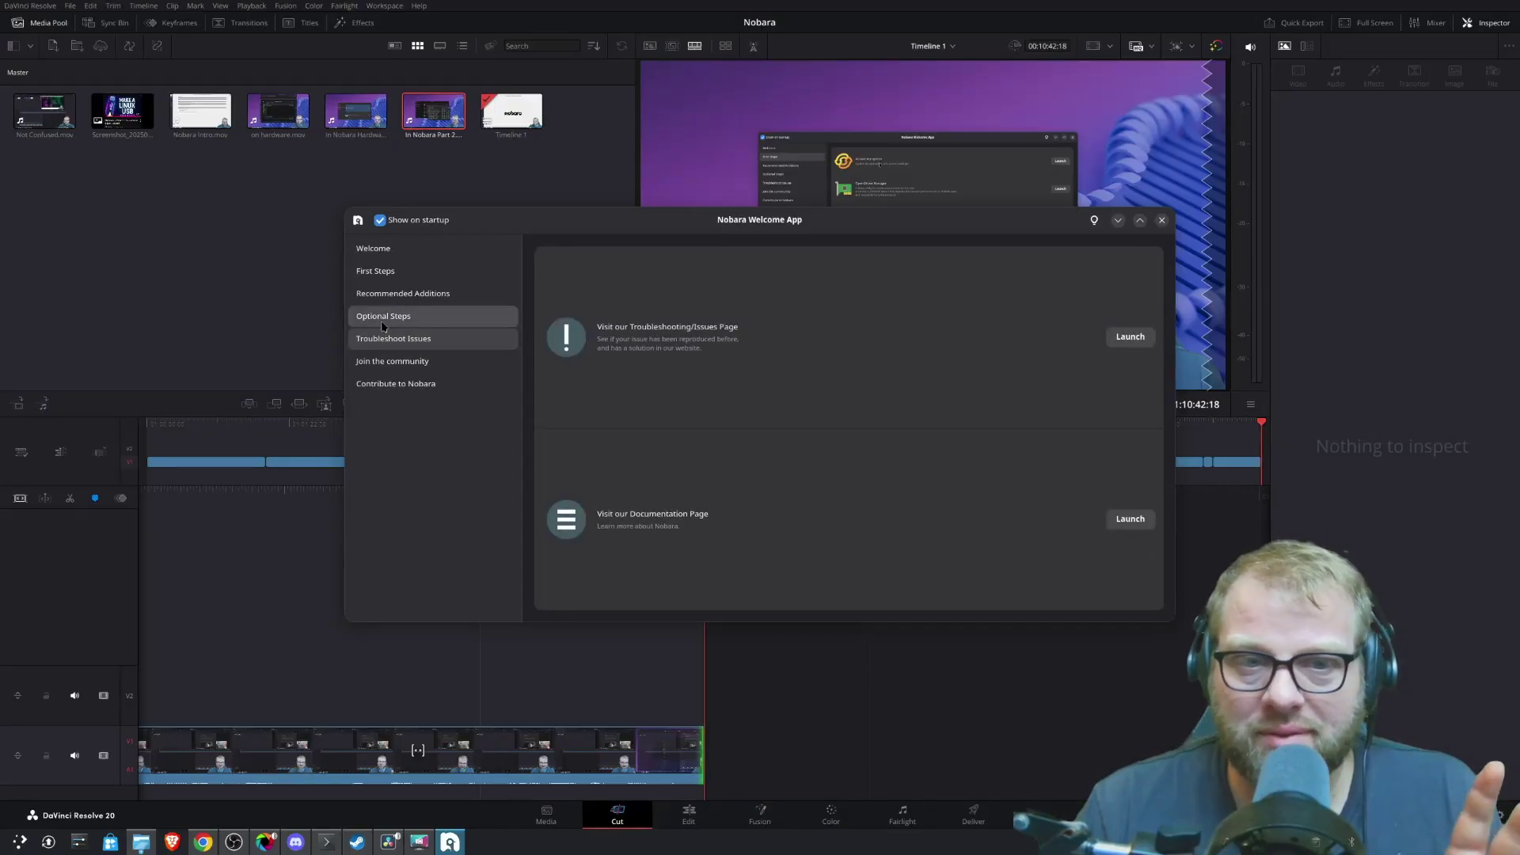
click(392, 316)
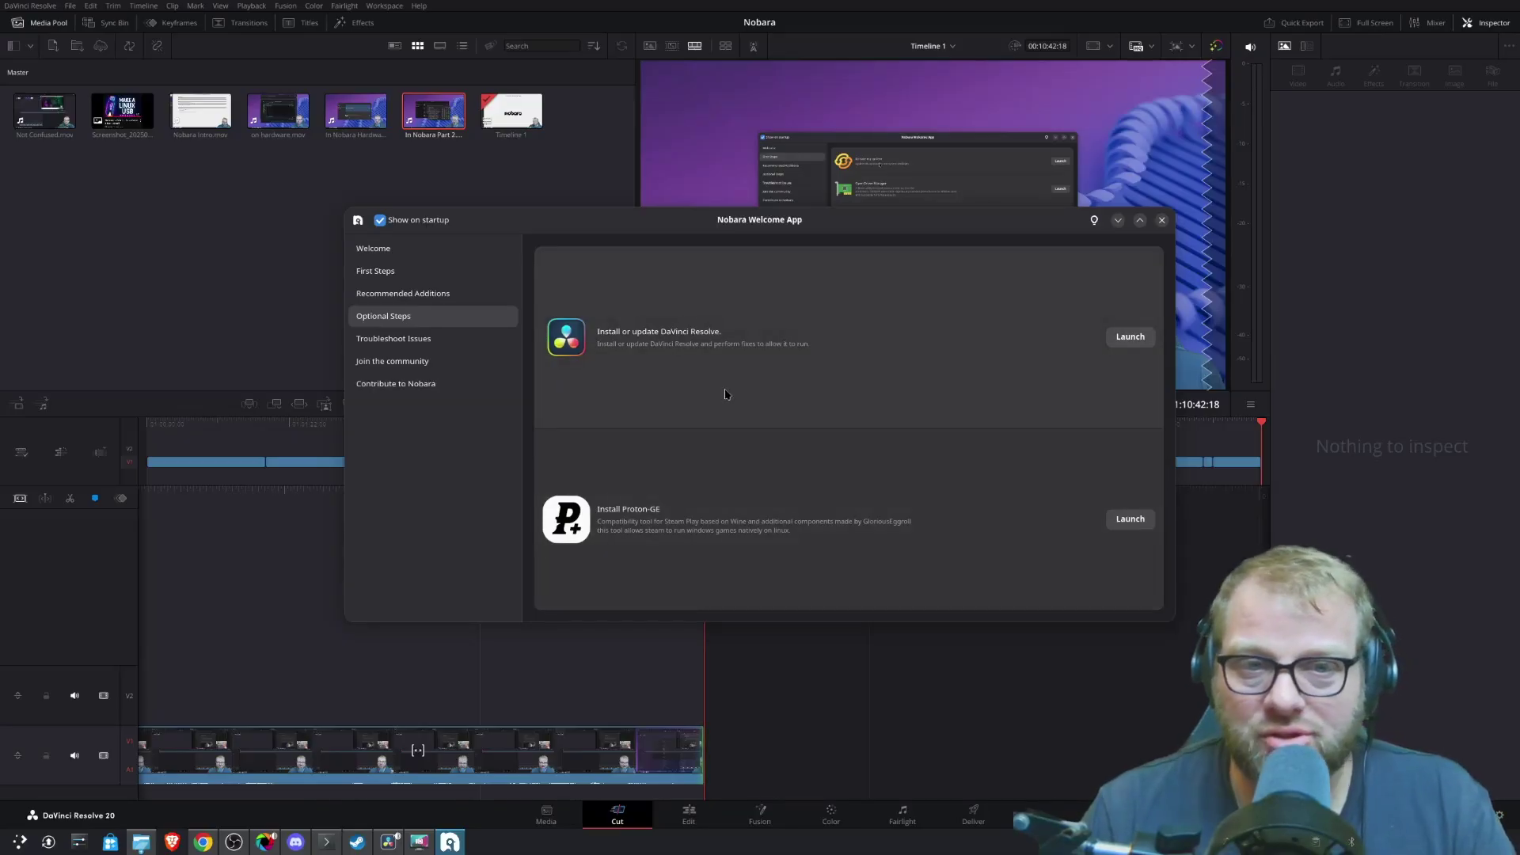
click(447, 293)
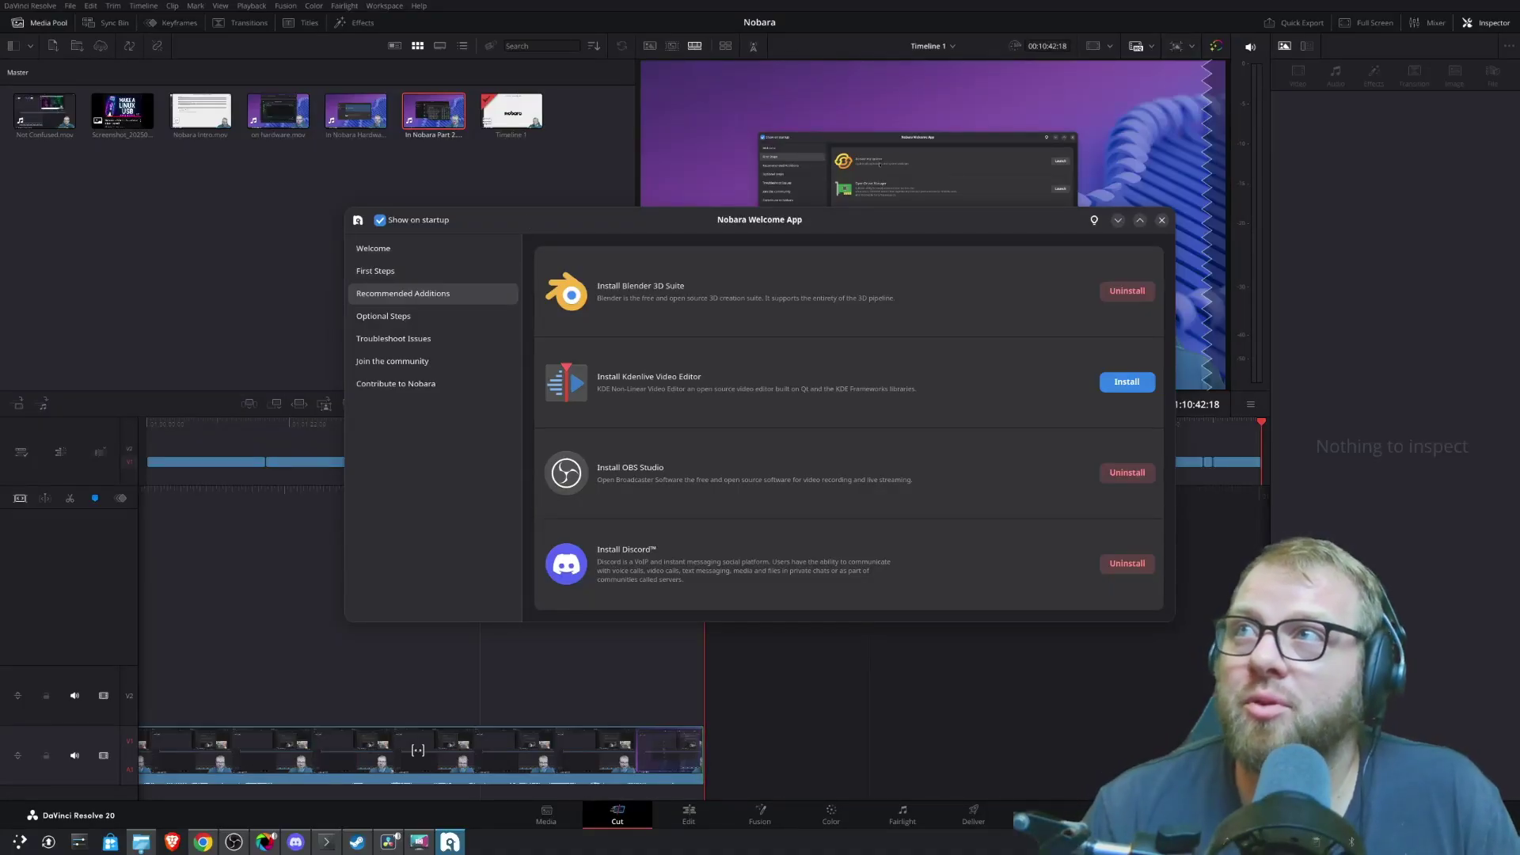
key(alt+Tab)
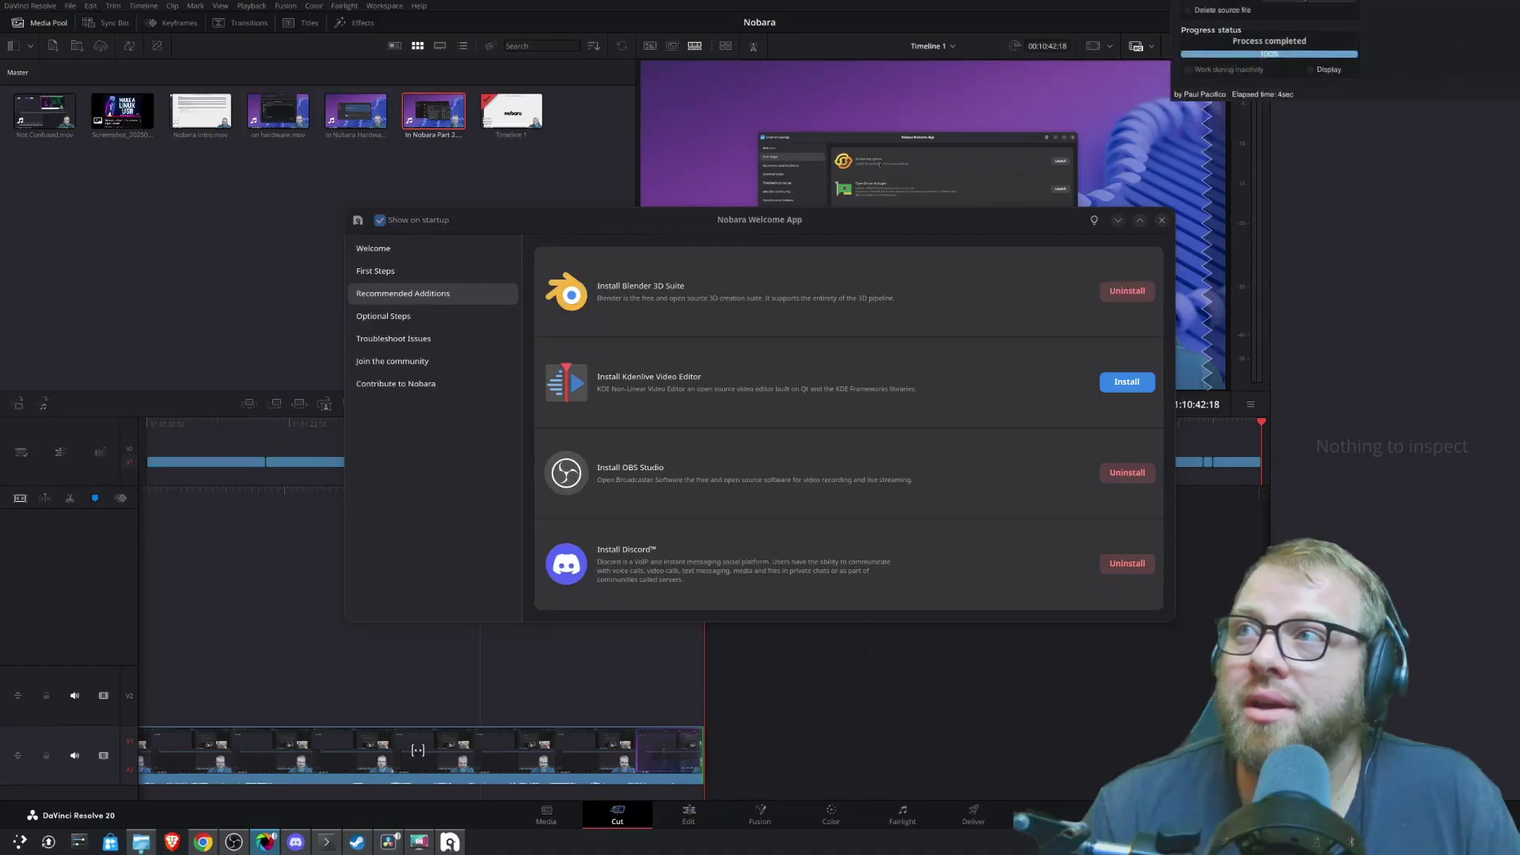
key(alt+Tab)
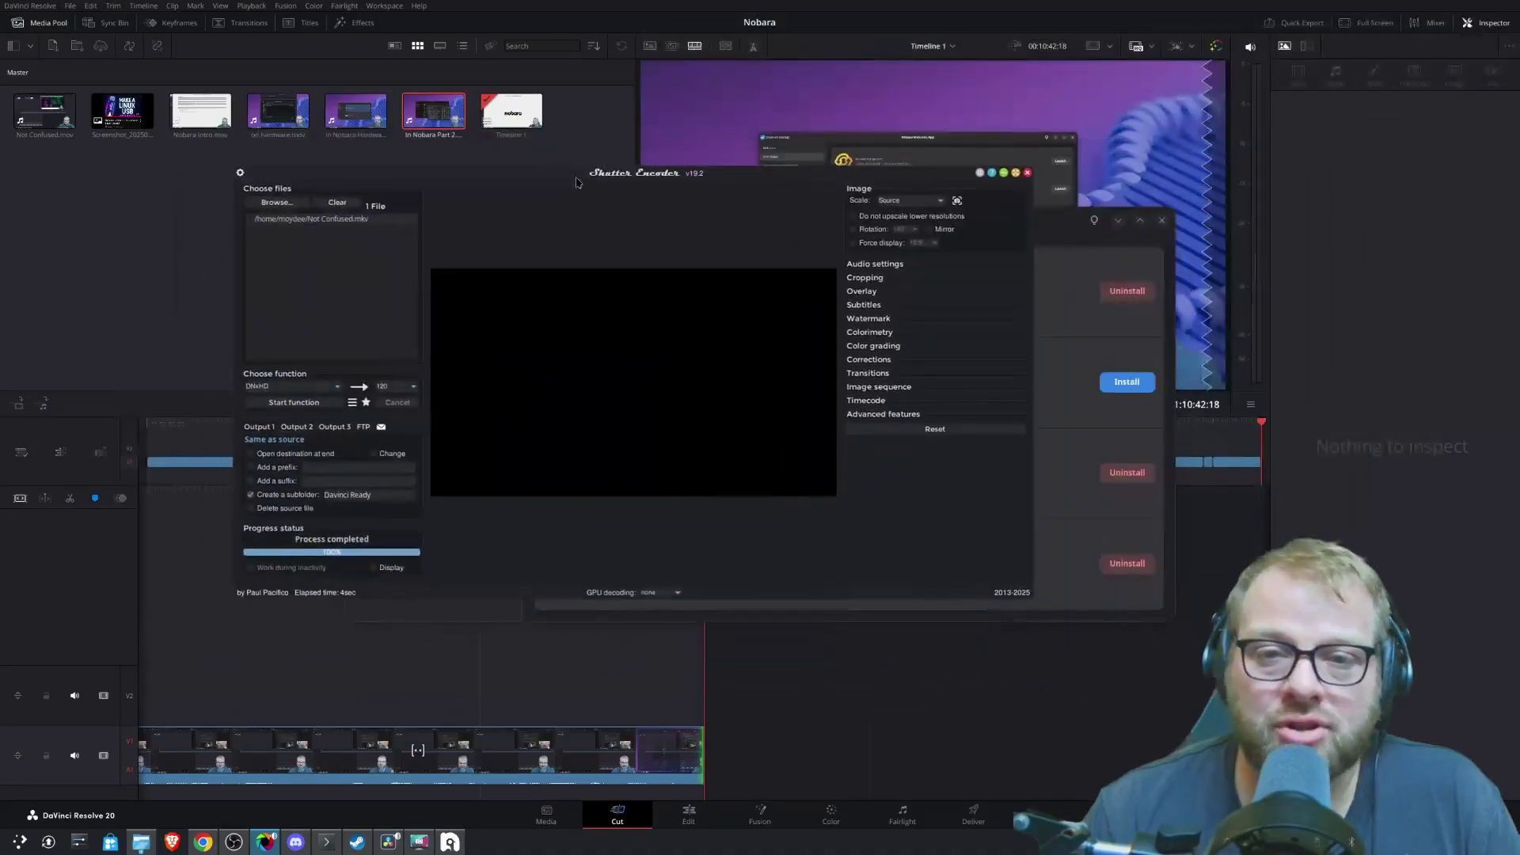
key(alt+Tab)
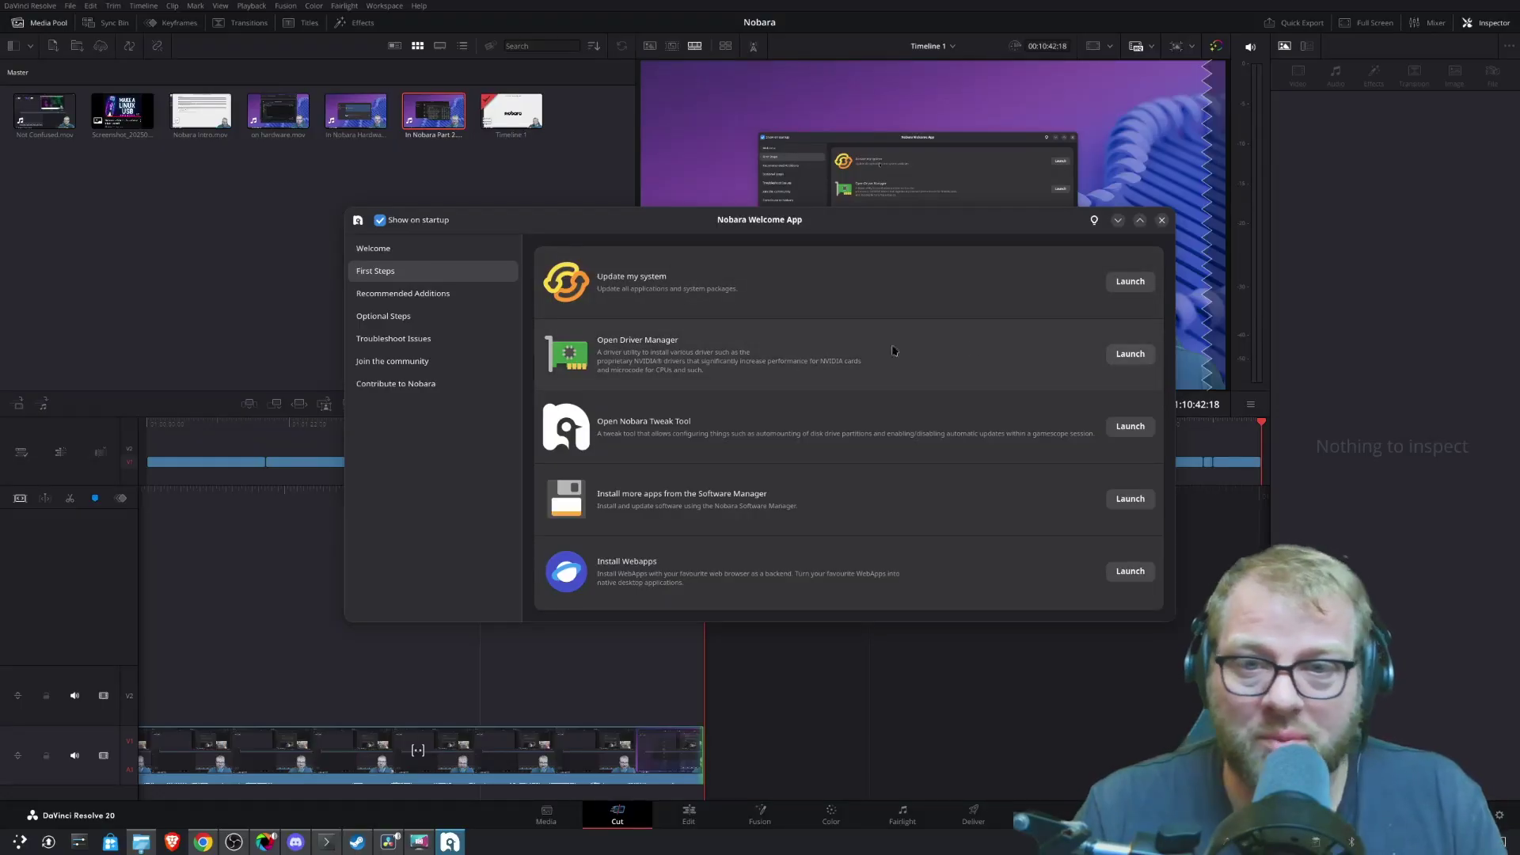
- Check the Driver Manager's detected AMD Navi 21 graphics controller, then close it
click(1128, 355)
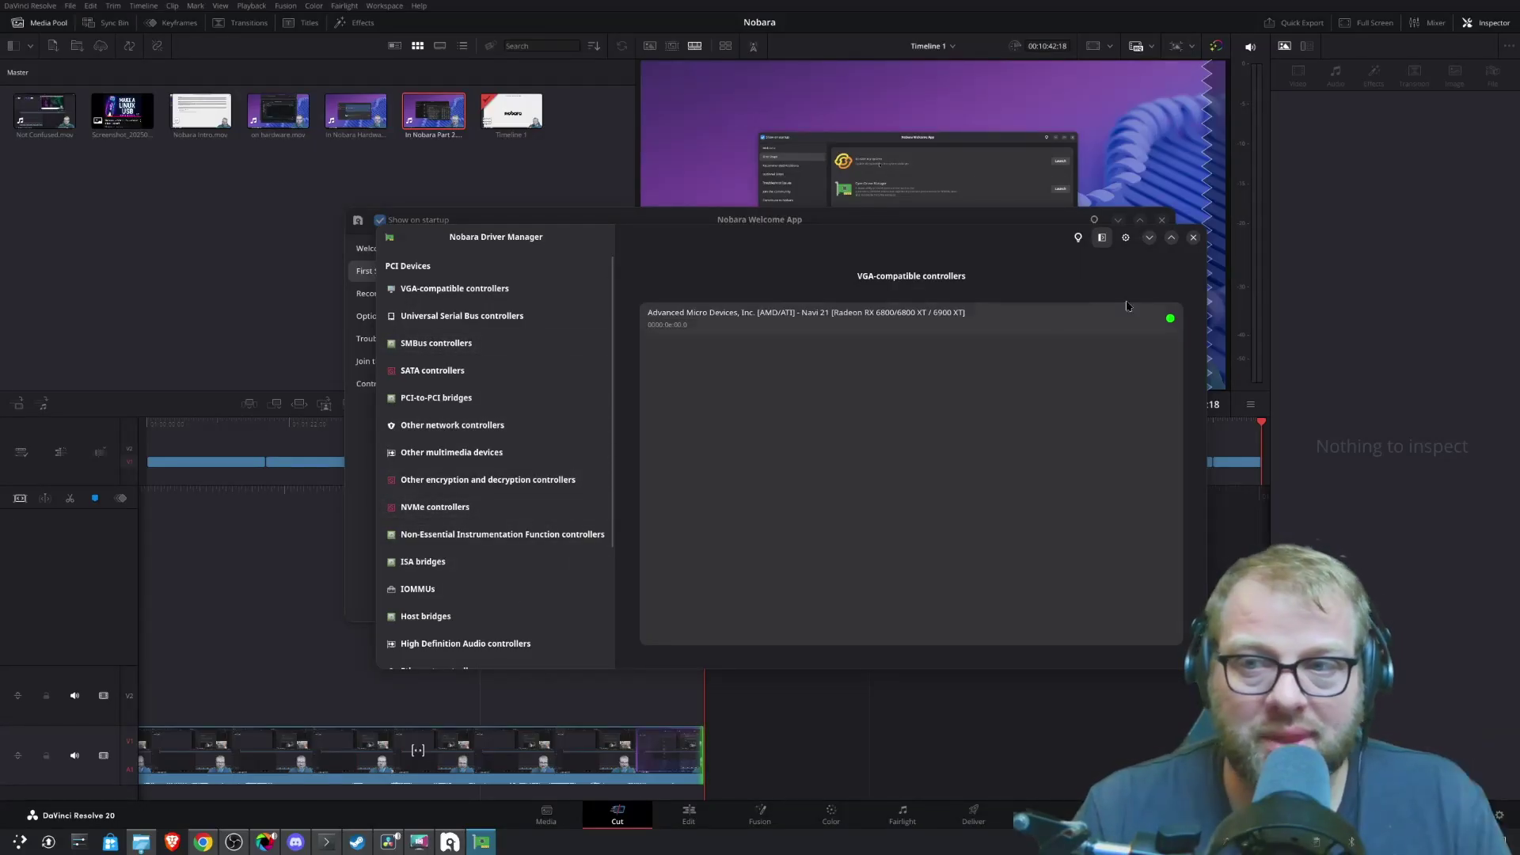
click(1193, 237)
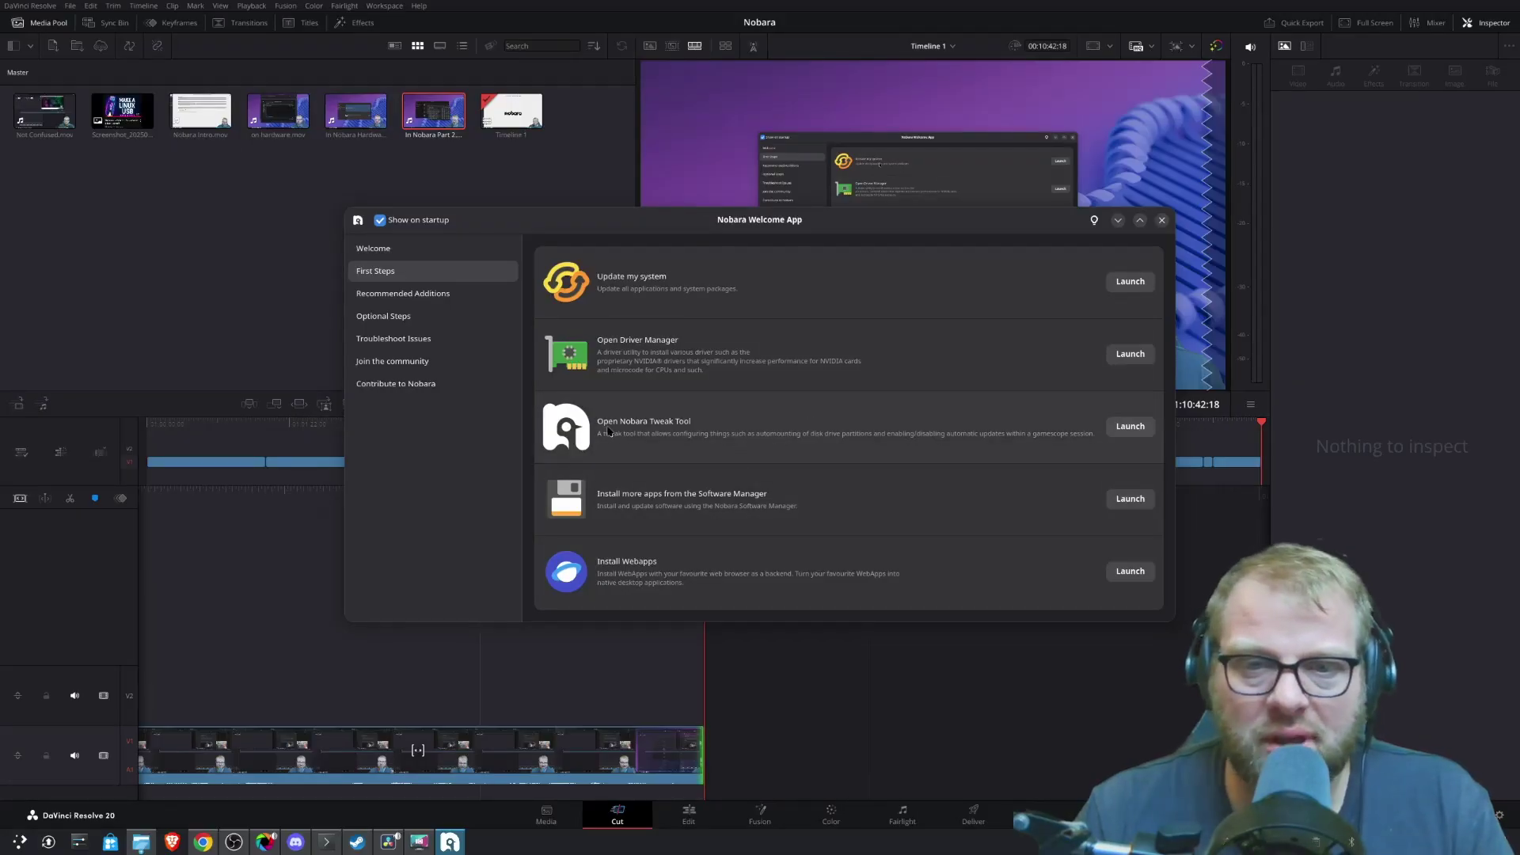
- Review the Nobara Tweak Tool's auto-update and disk auto-mount options, then close it
click(1129, 427)
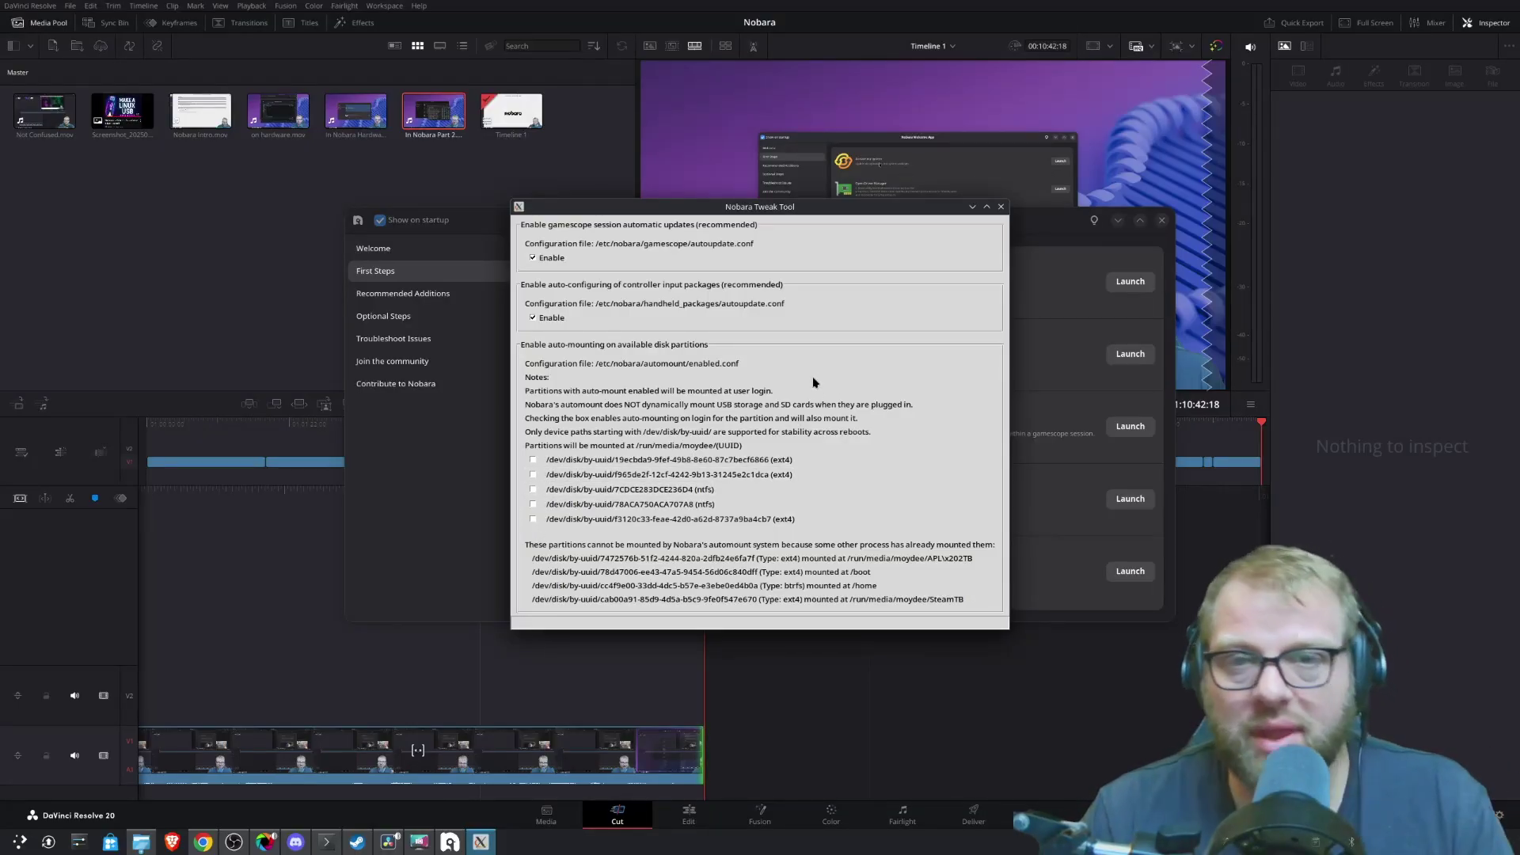
click(1002, 208)
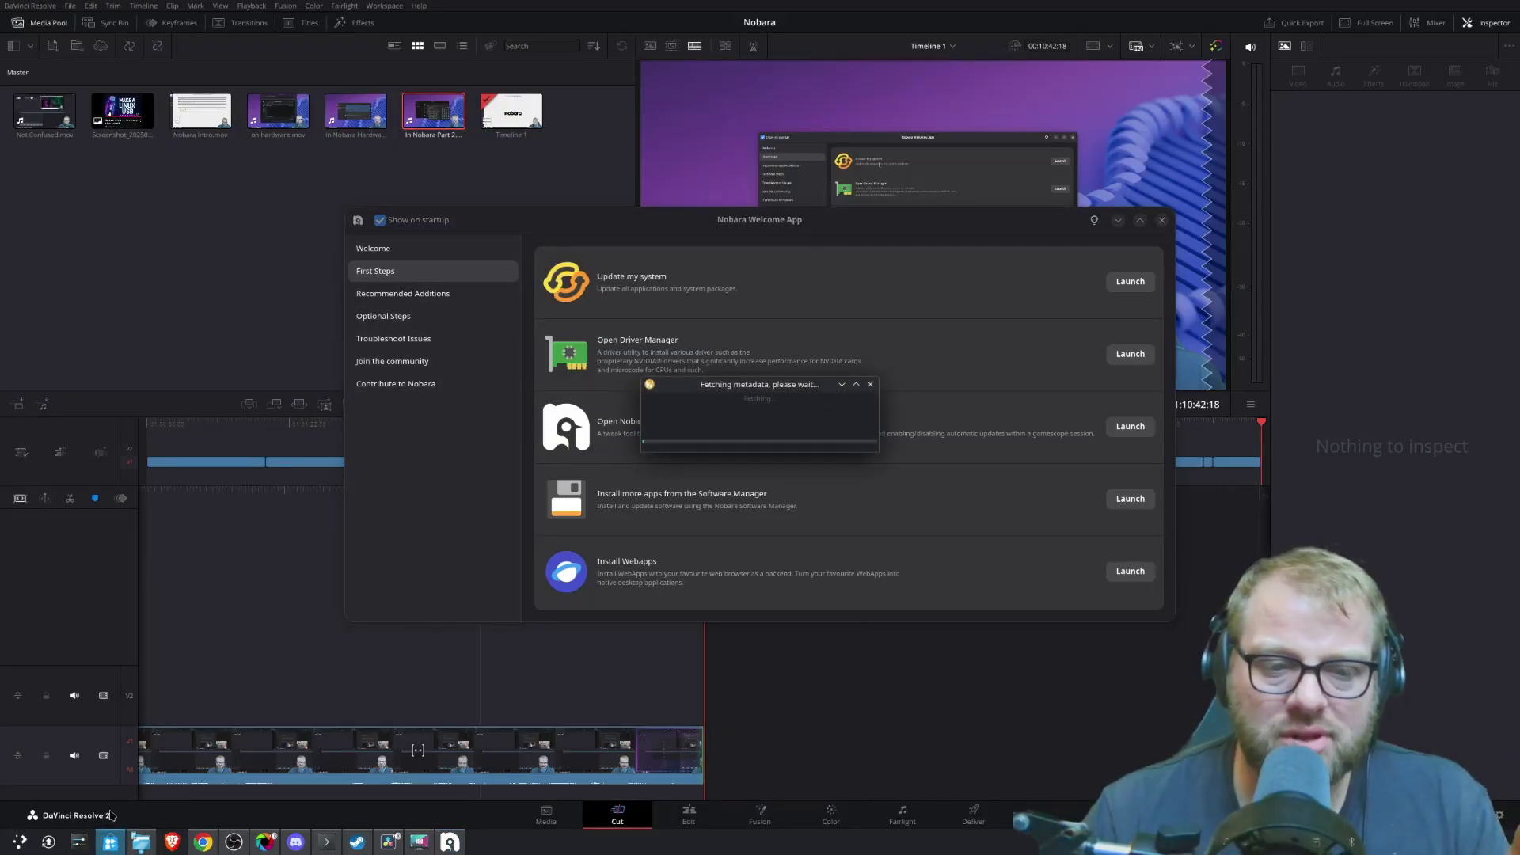
- Move the Flatpost window up and search the store for Google Chrome
mouse_move(113, 844)
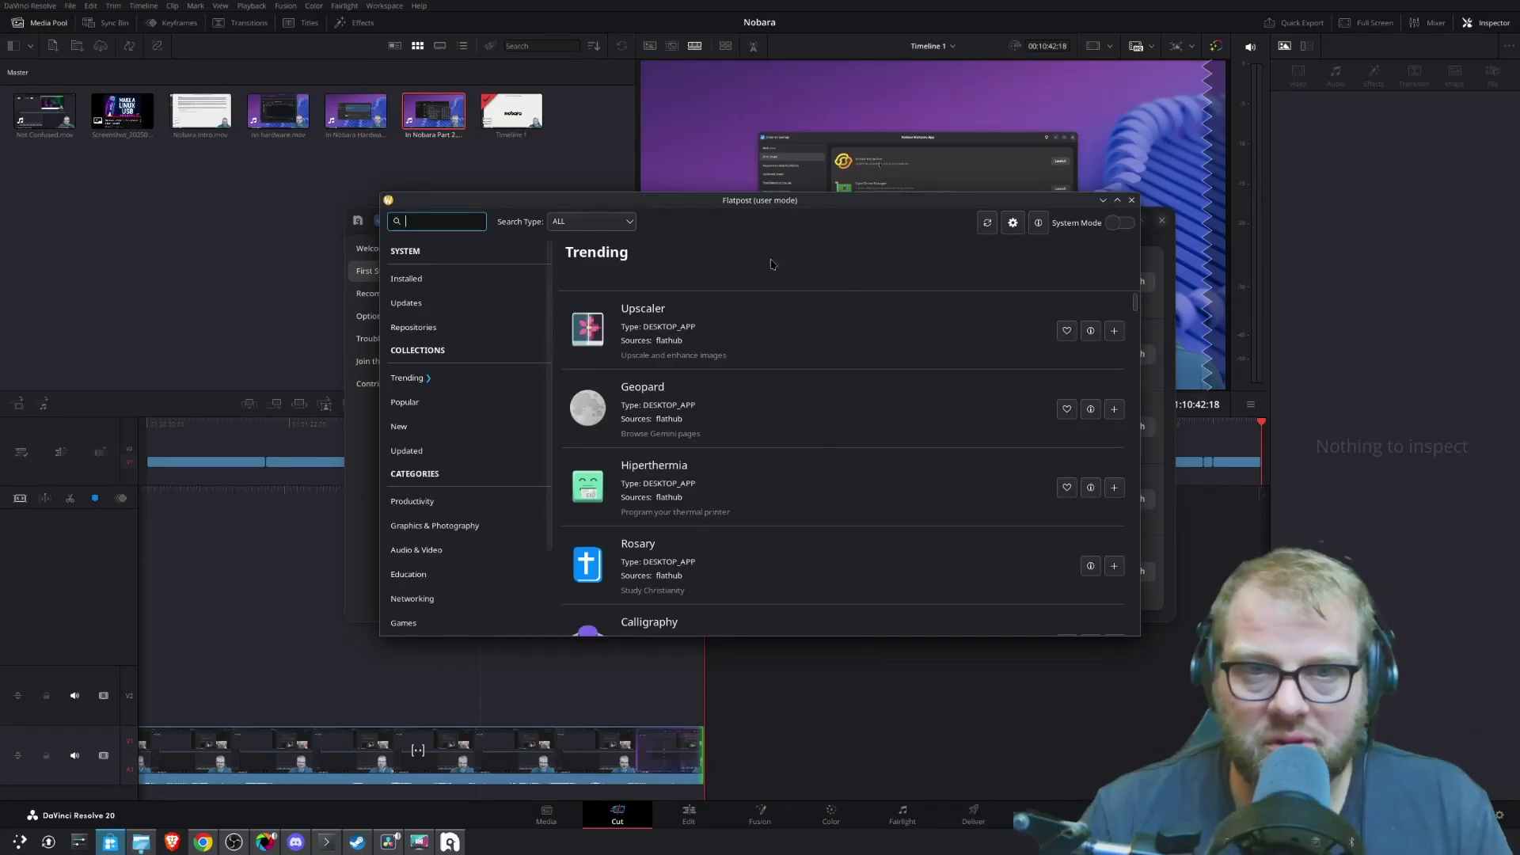
drag(685, 195, 669, 164)
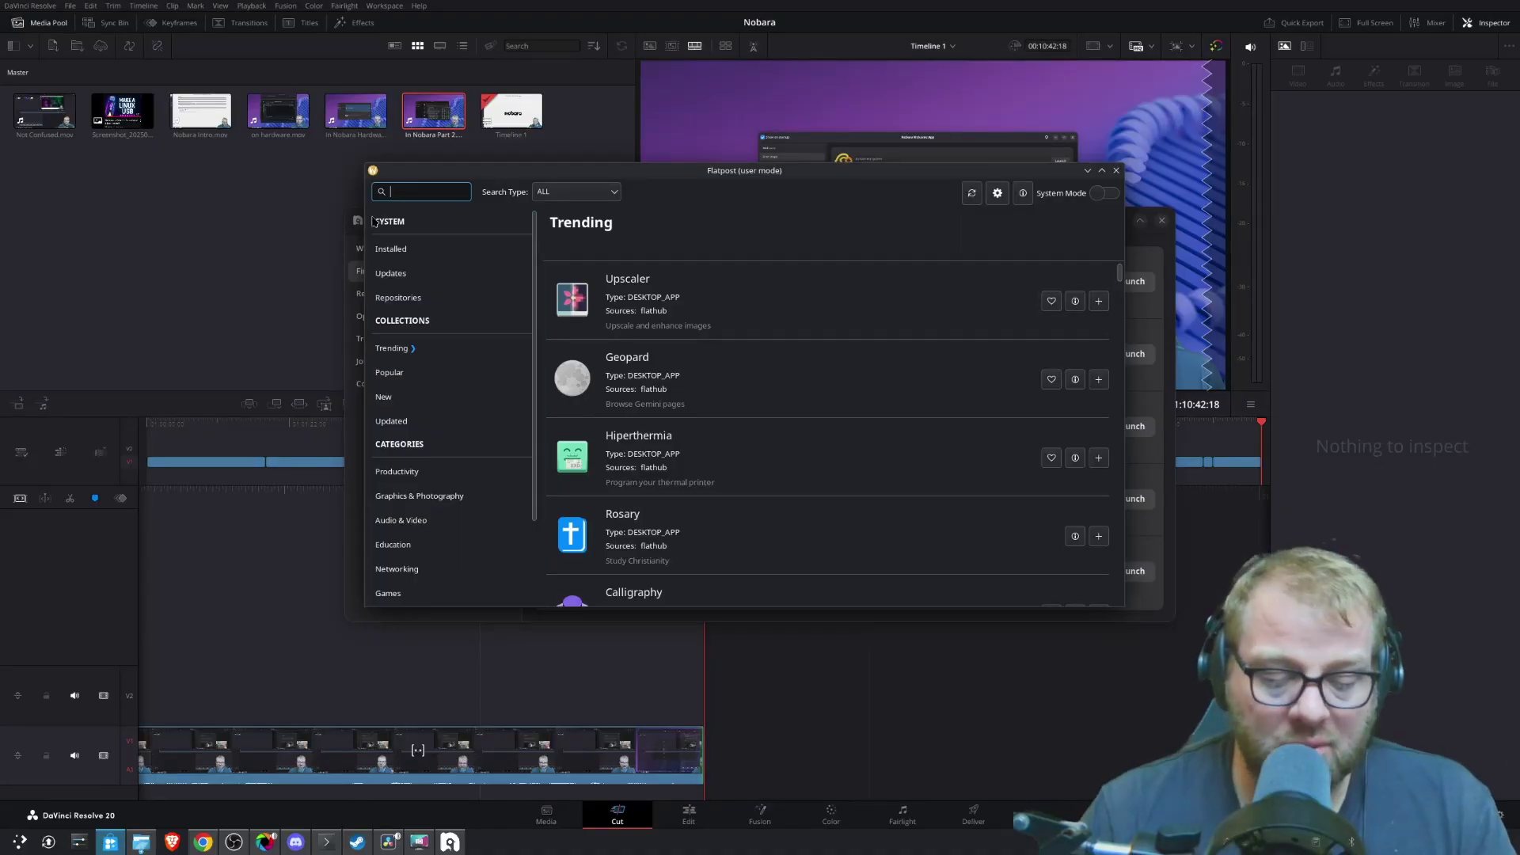
text(google chrome)
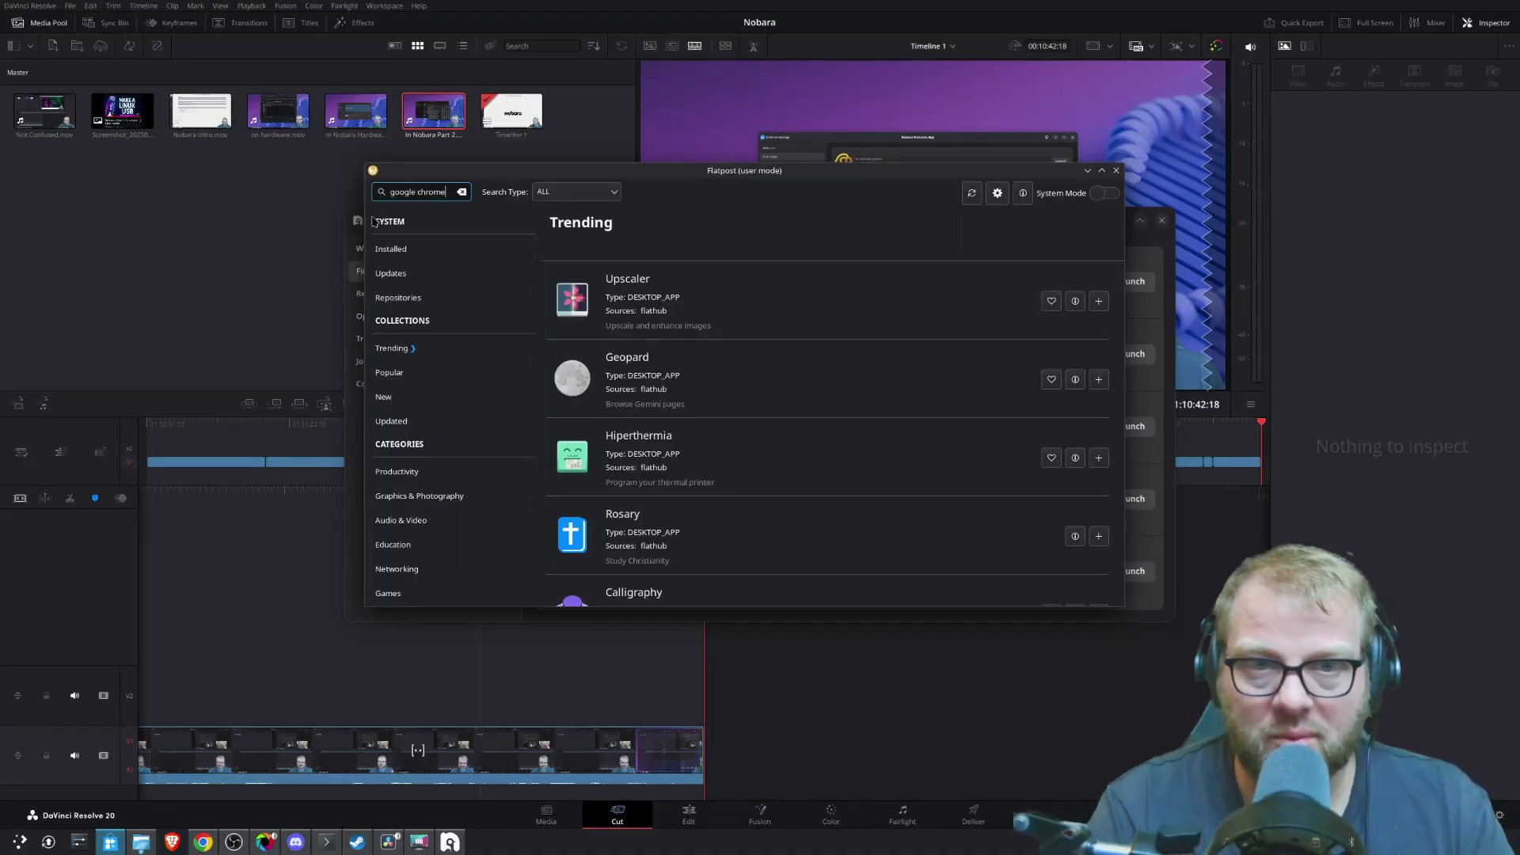
key(Return)
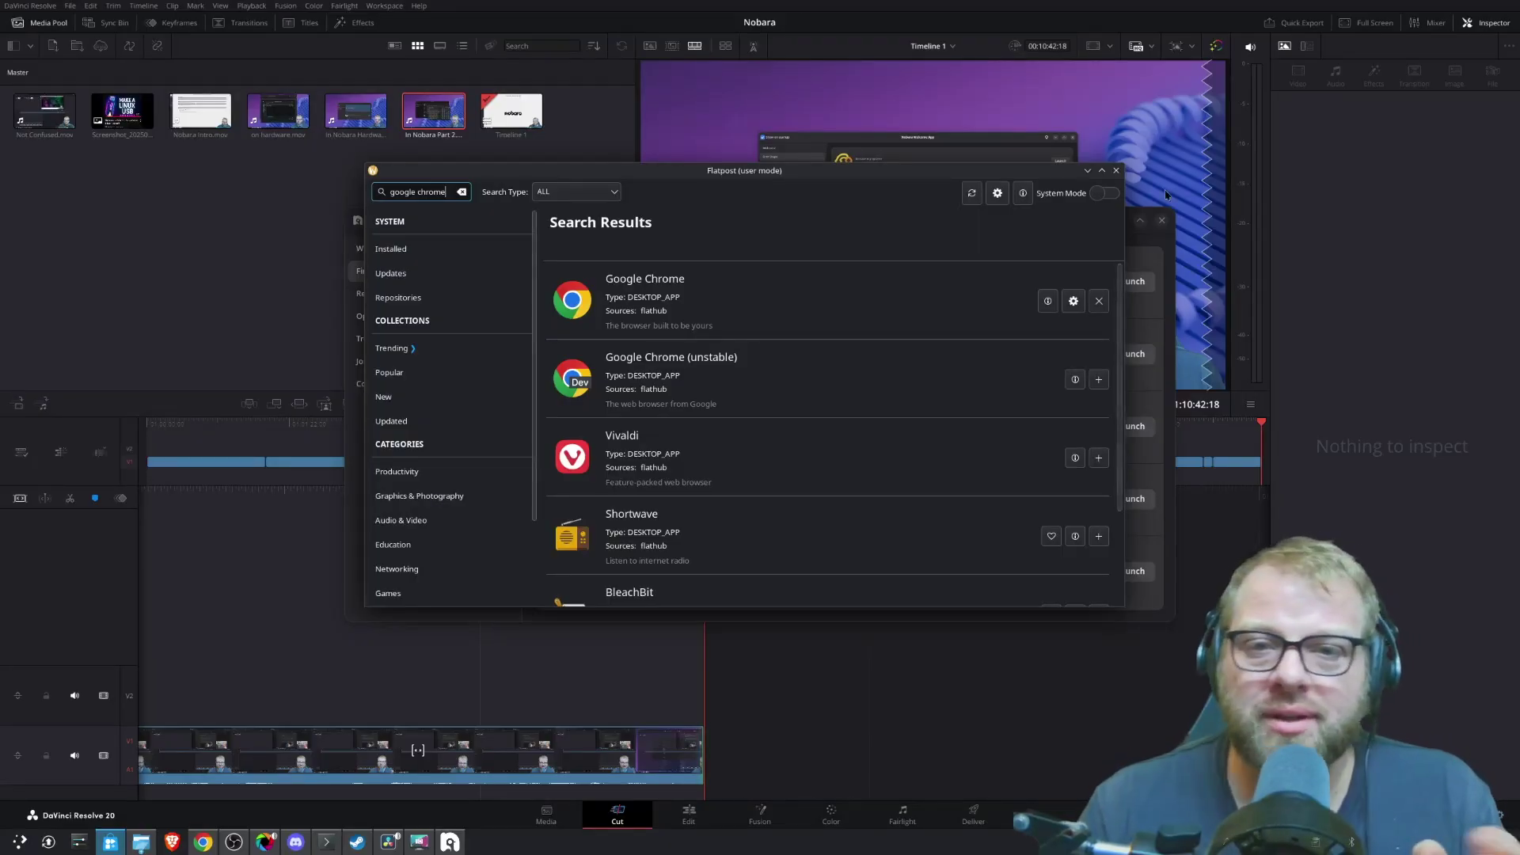
scroll(1037, 418, down, 3)
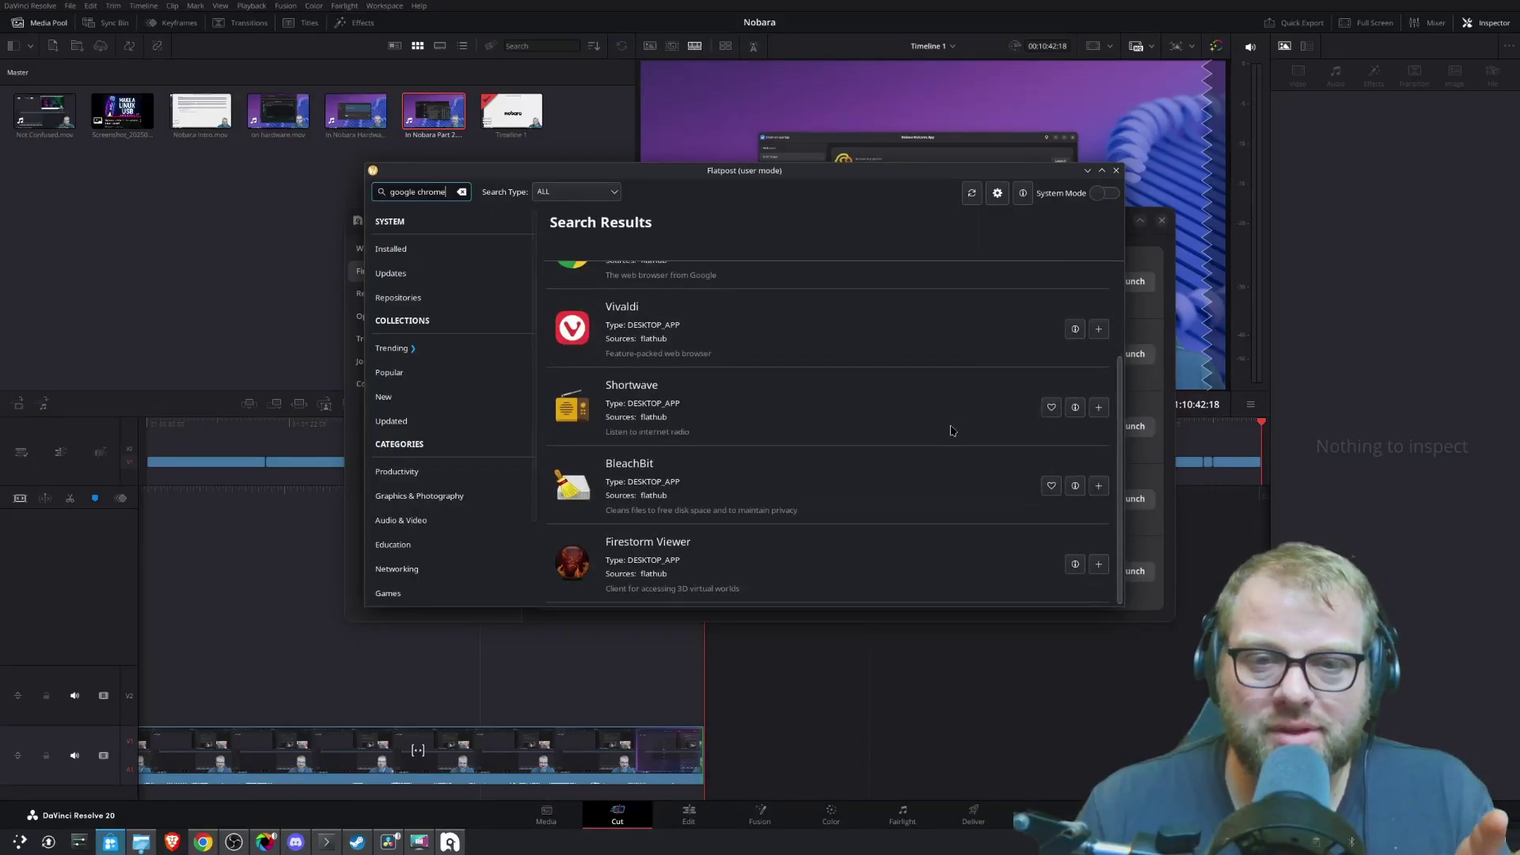
scroll(919, 428, up, 3)
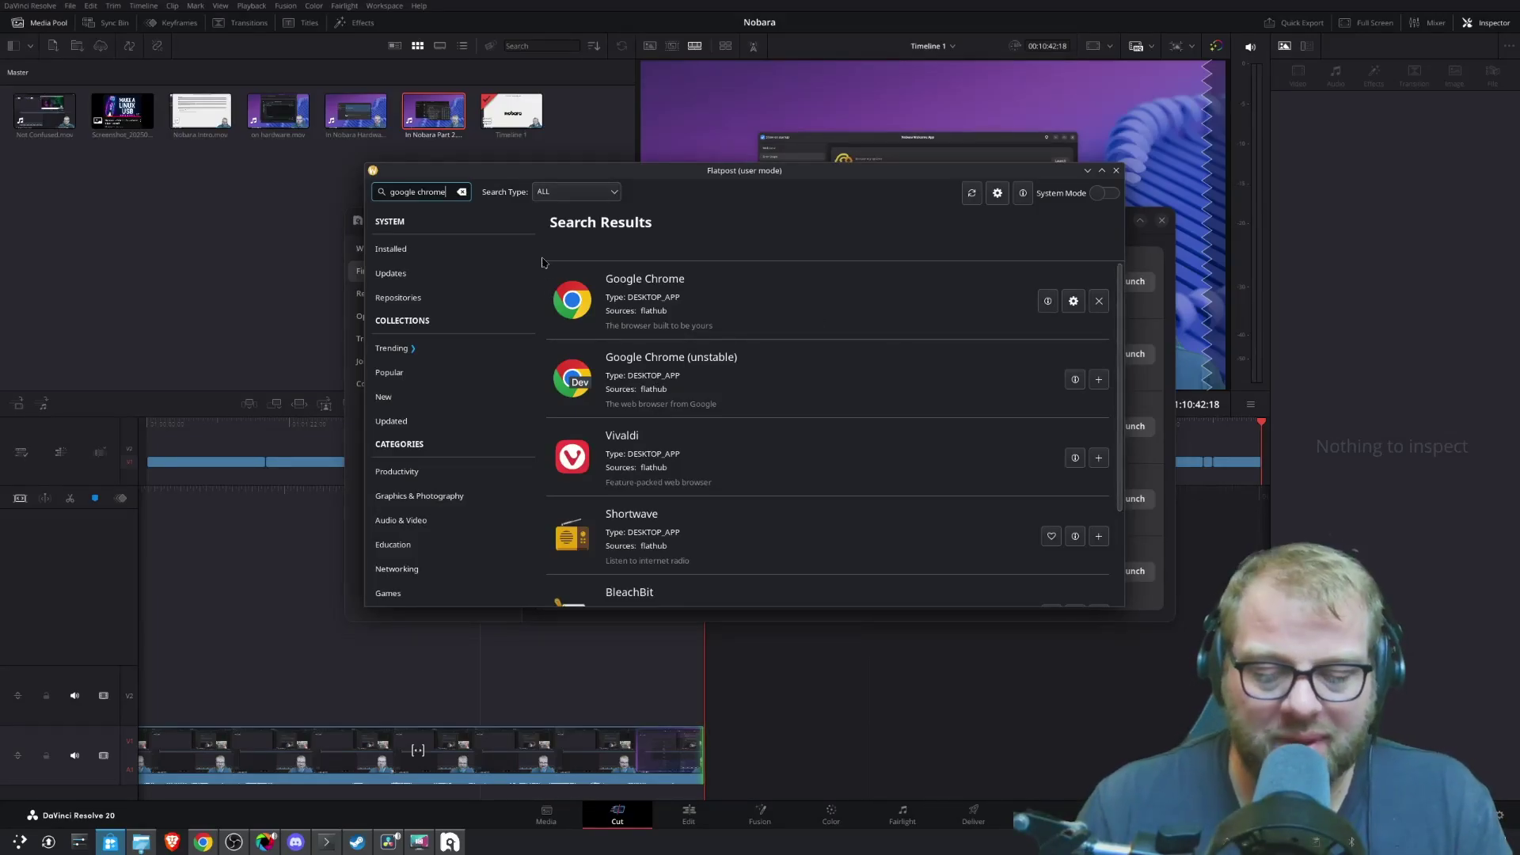
- Replace the search with krita, then browse the Popular collection
key(BackSpace)
key(BackSpace)
key(BackSpace)
key(BackSpace)
key(BackSpace)
key(BackSpace)
key(BackSpace)
key(BackSpace)
key(BackSpace)
key(BackSpace)
key(BackSpace)
key(BackSpace)
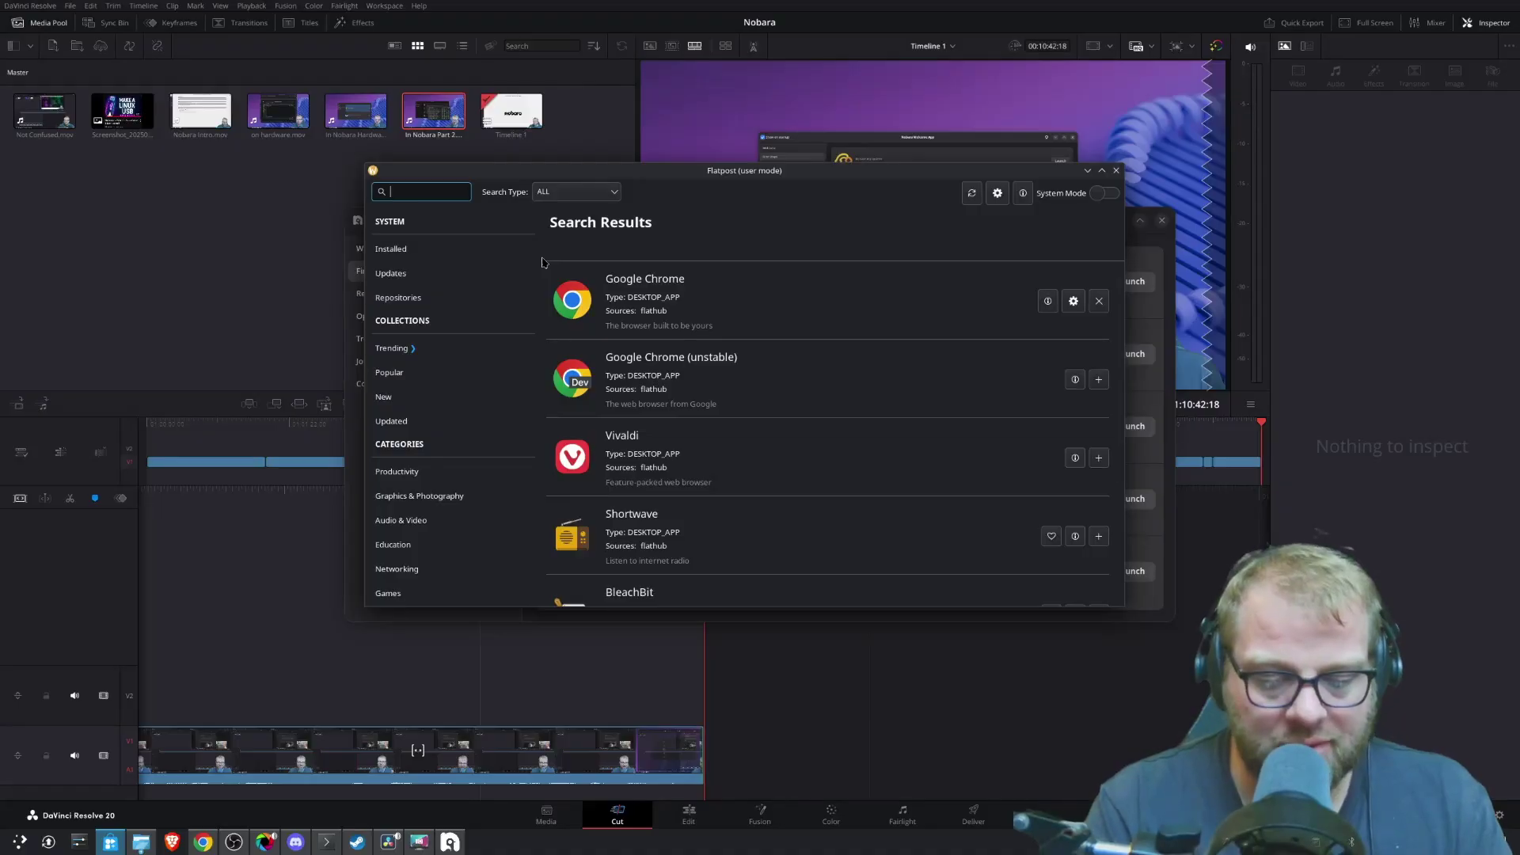
text(krita)
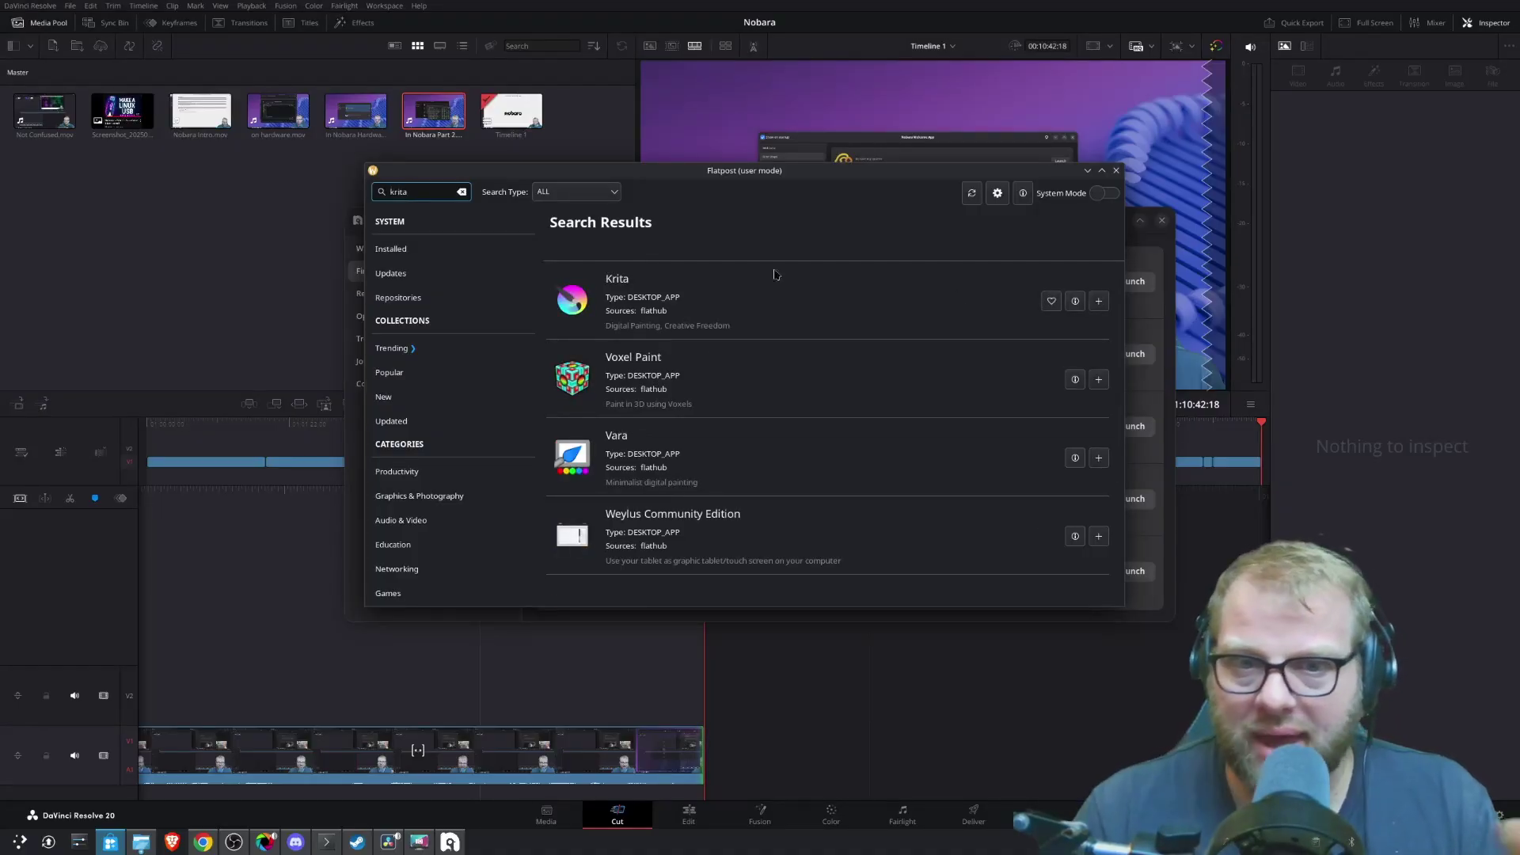
click(388, 372)
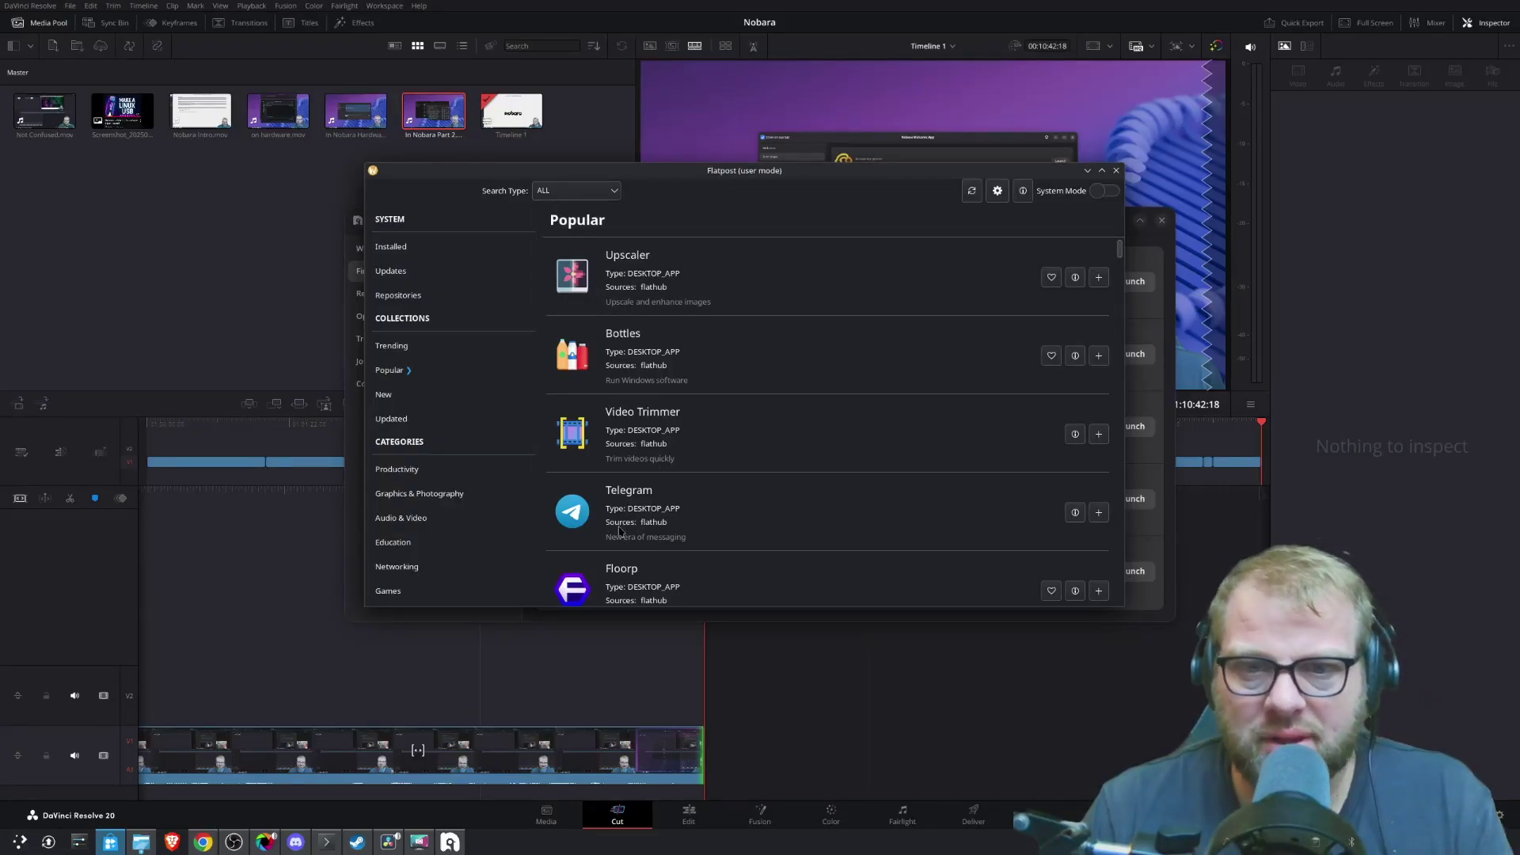
- Scroll the Popular list, then browse Flatpost's Trending, Installed, Updates and Repositories sections
scroll(630, 529, down, 3)
scroll(626, 523, down, 6)
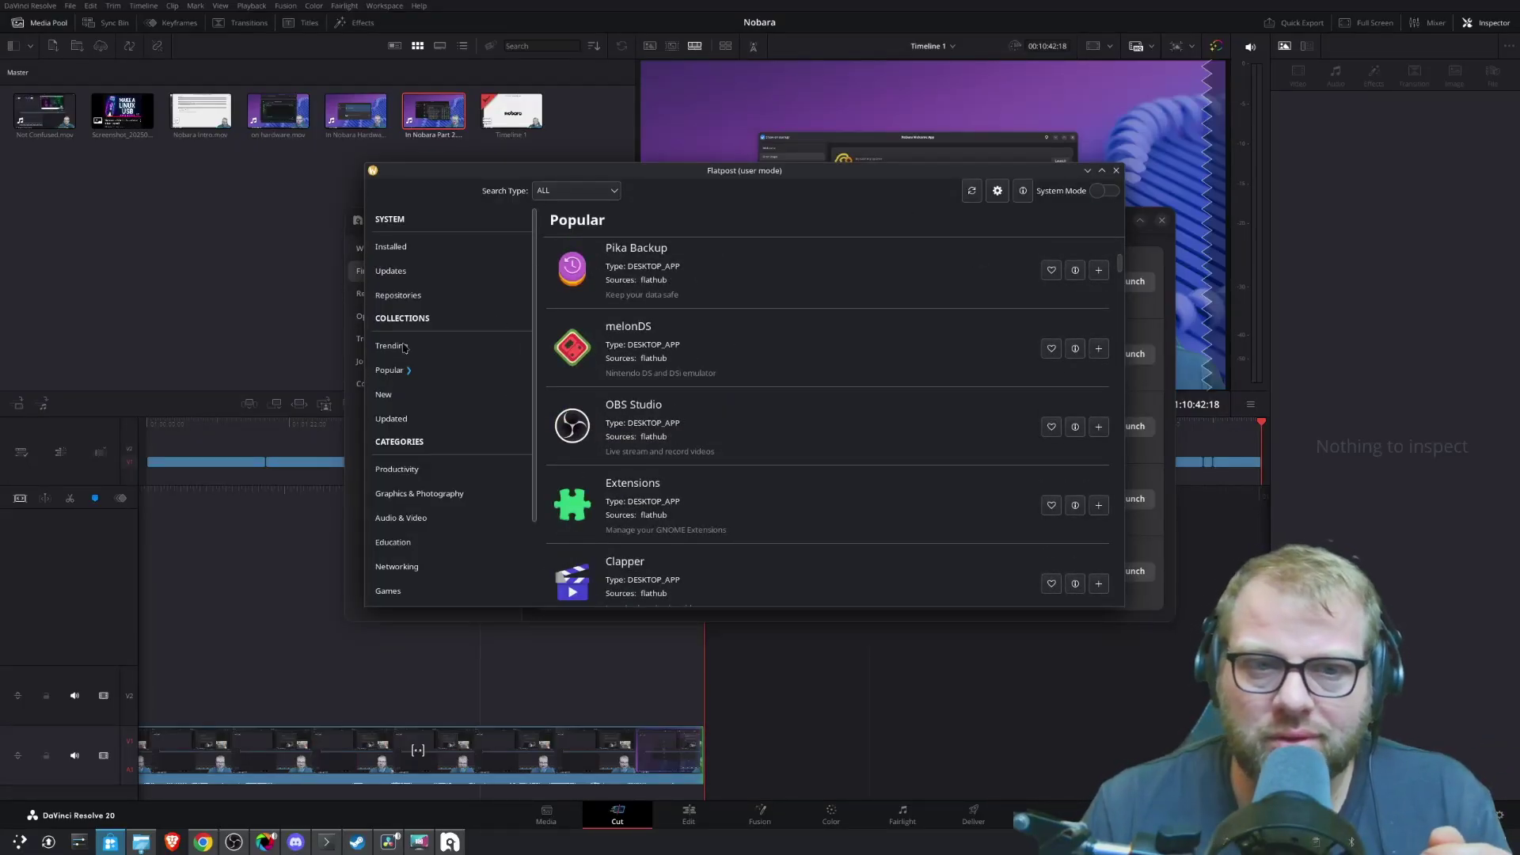
click(400, 348)
click(406, 249)
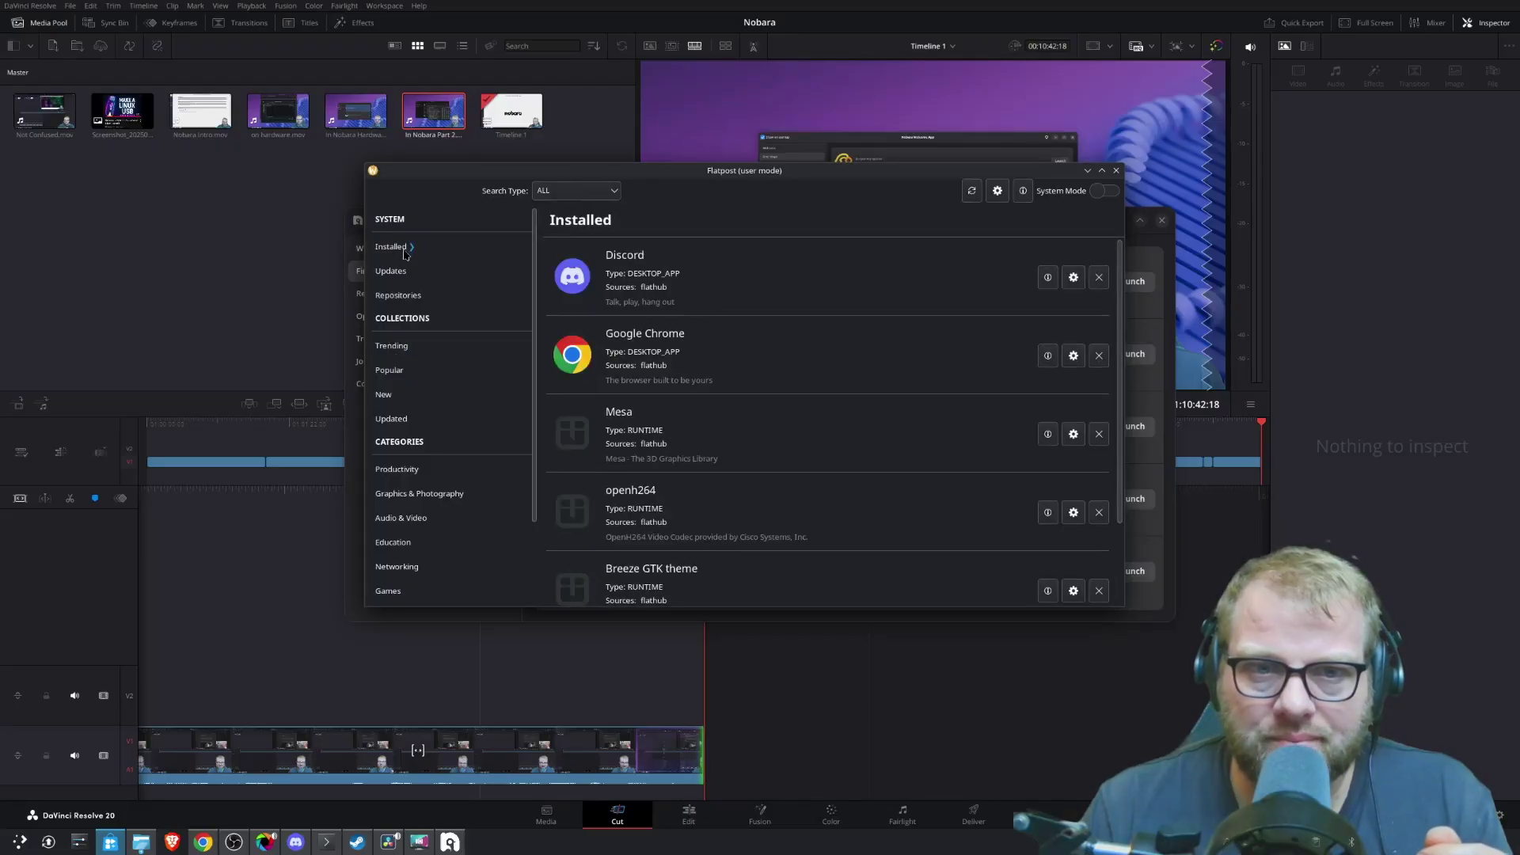
click(400, 273)
click(400, 299)
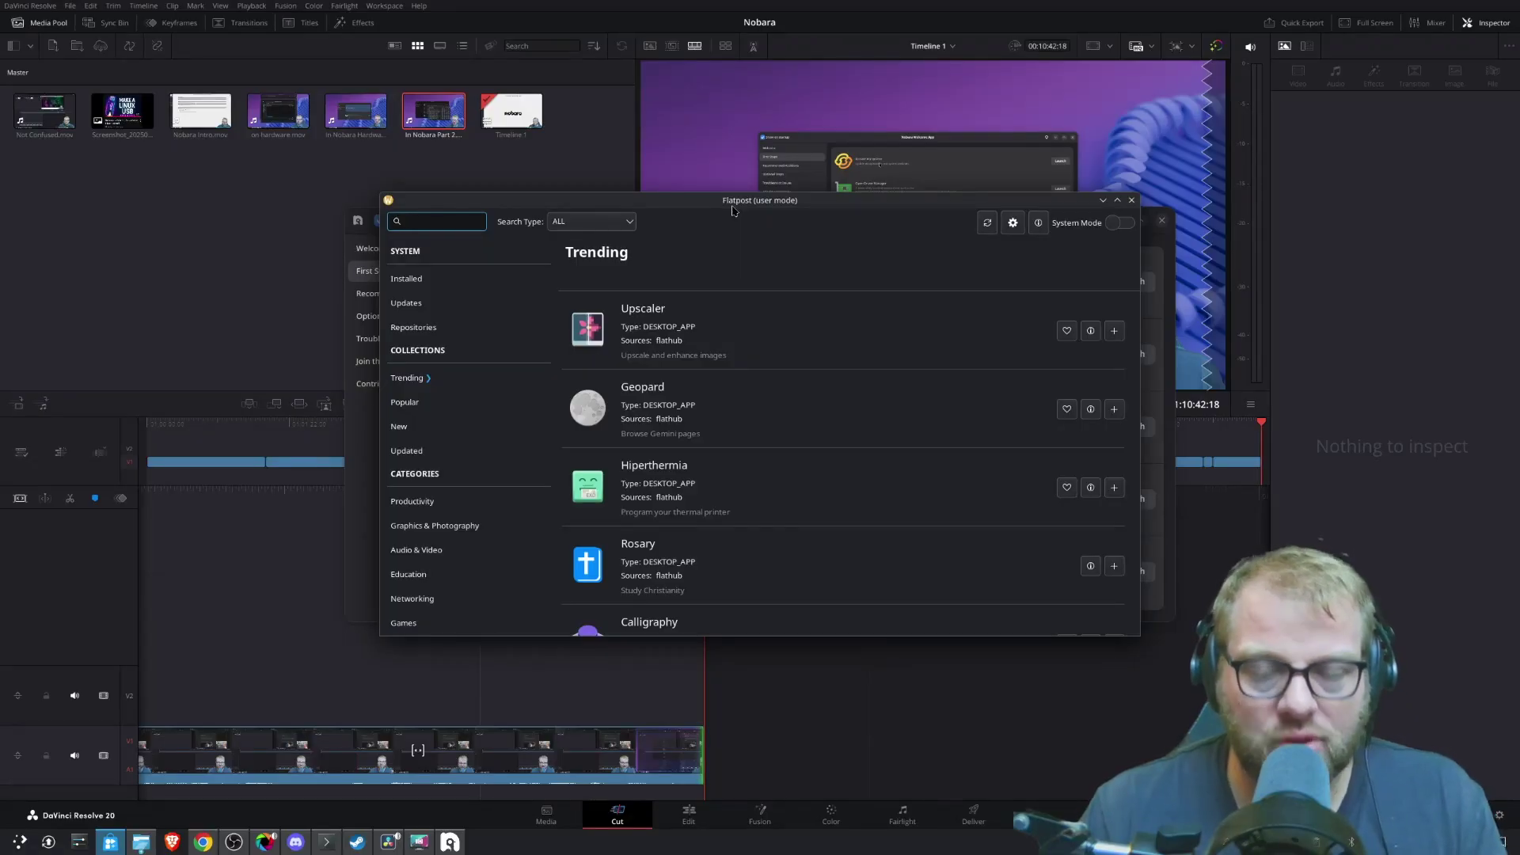
- Search for 'signal', read the Signal Desktop details, then install it from Flathub
text(s)
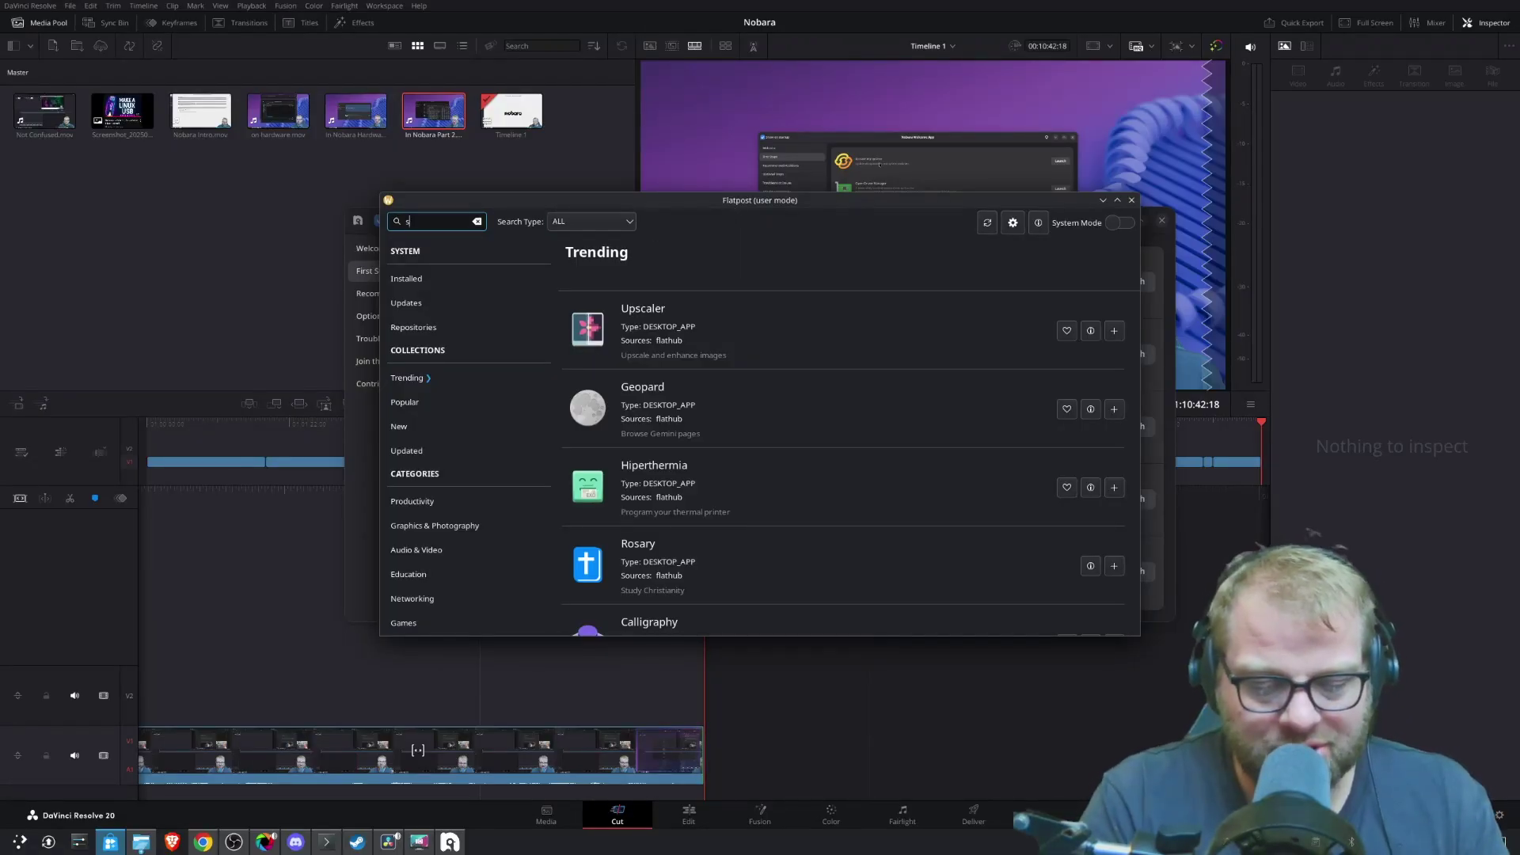
text(ignal)
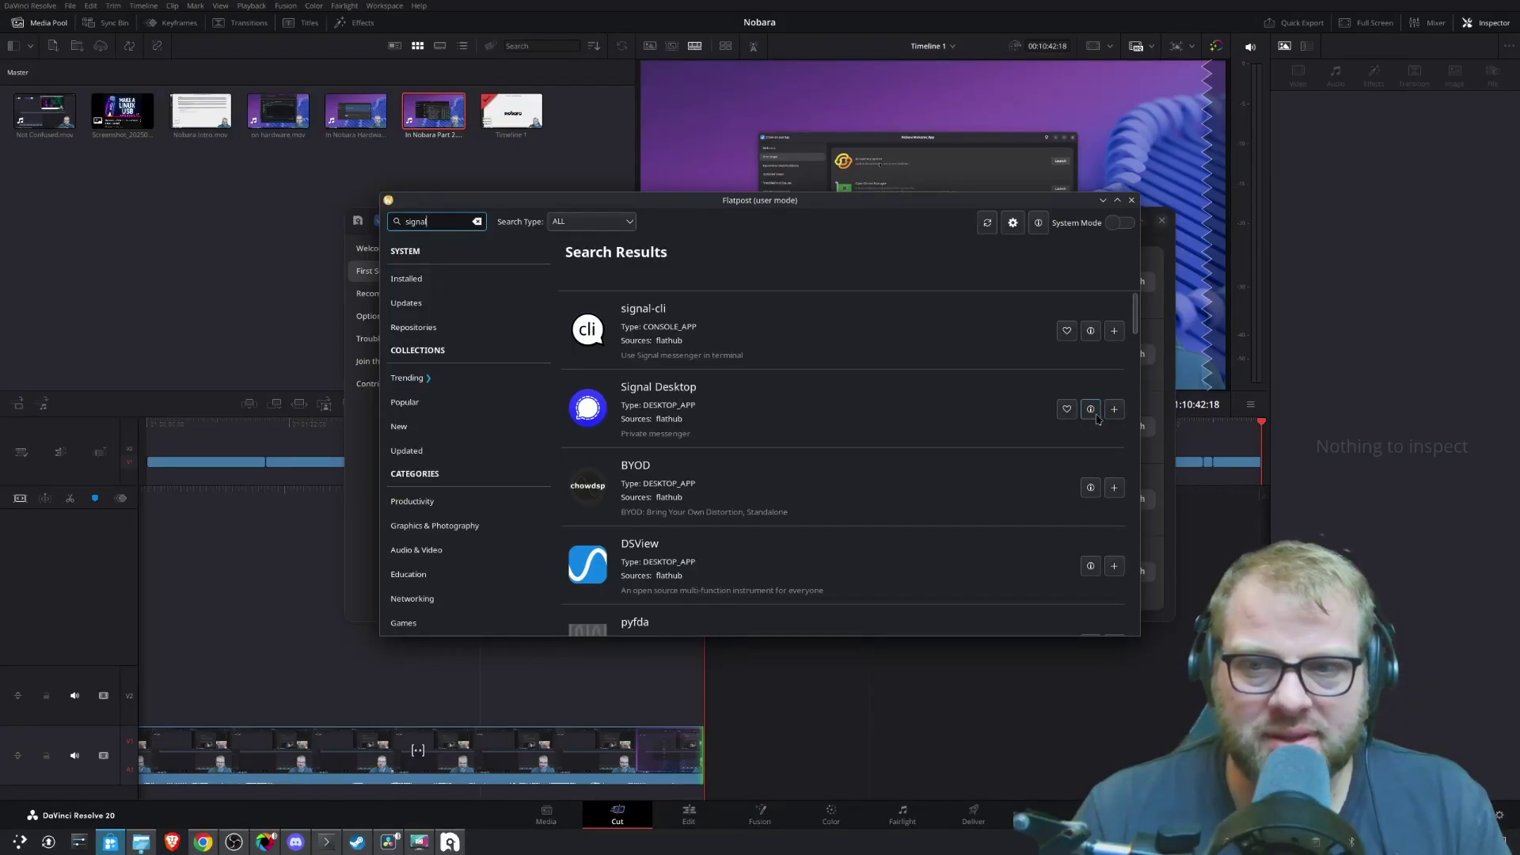
click(1091, 409)
scroll(793, 452, down, 5)
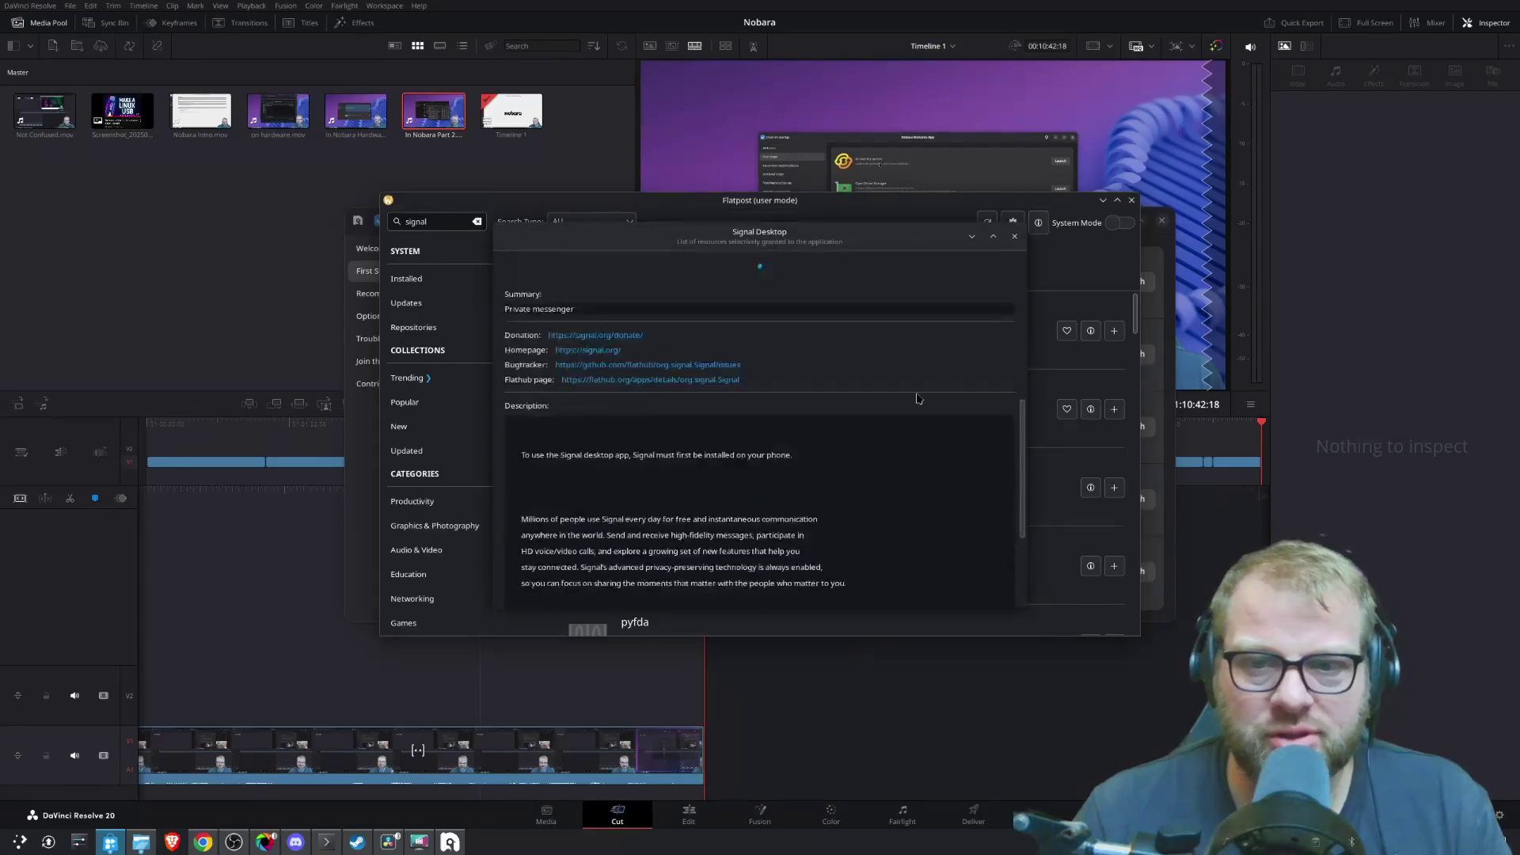
scroll(793, 452, down, 1)
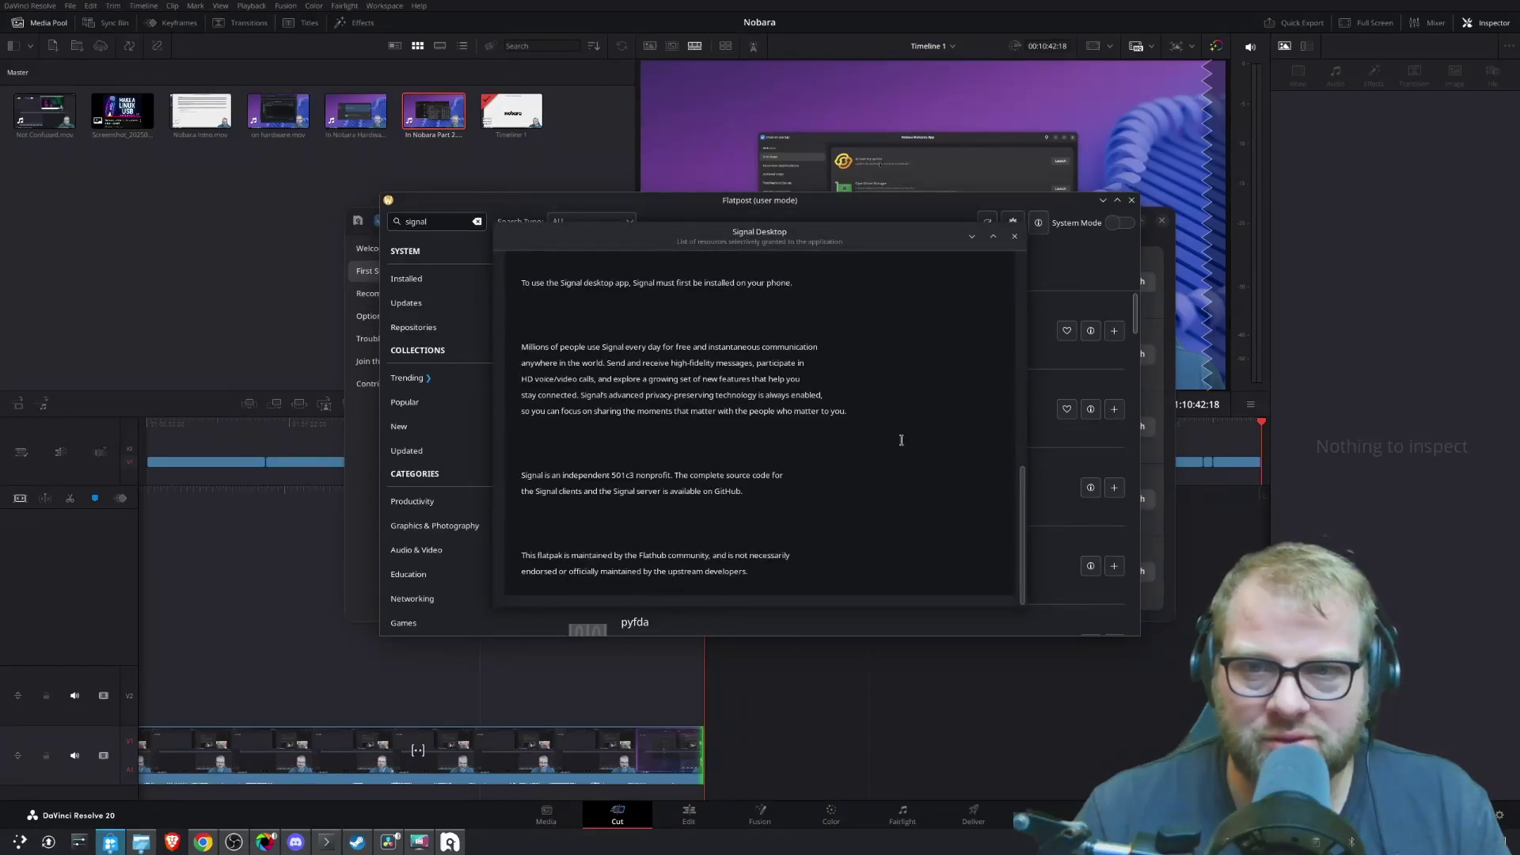
click(1016, 237)
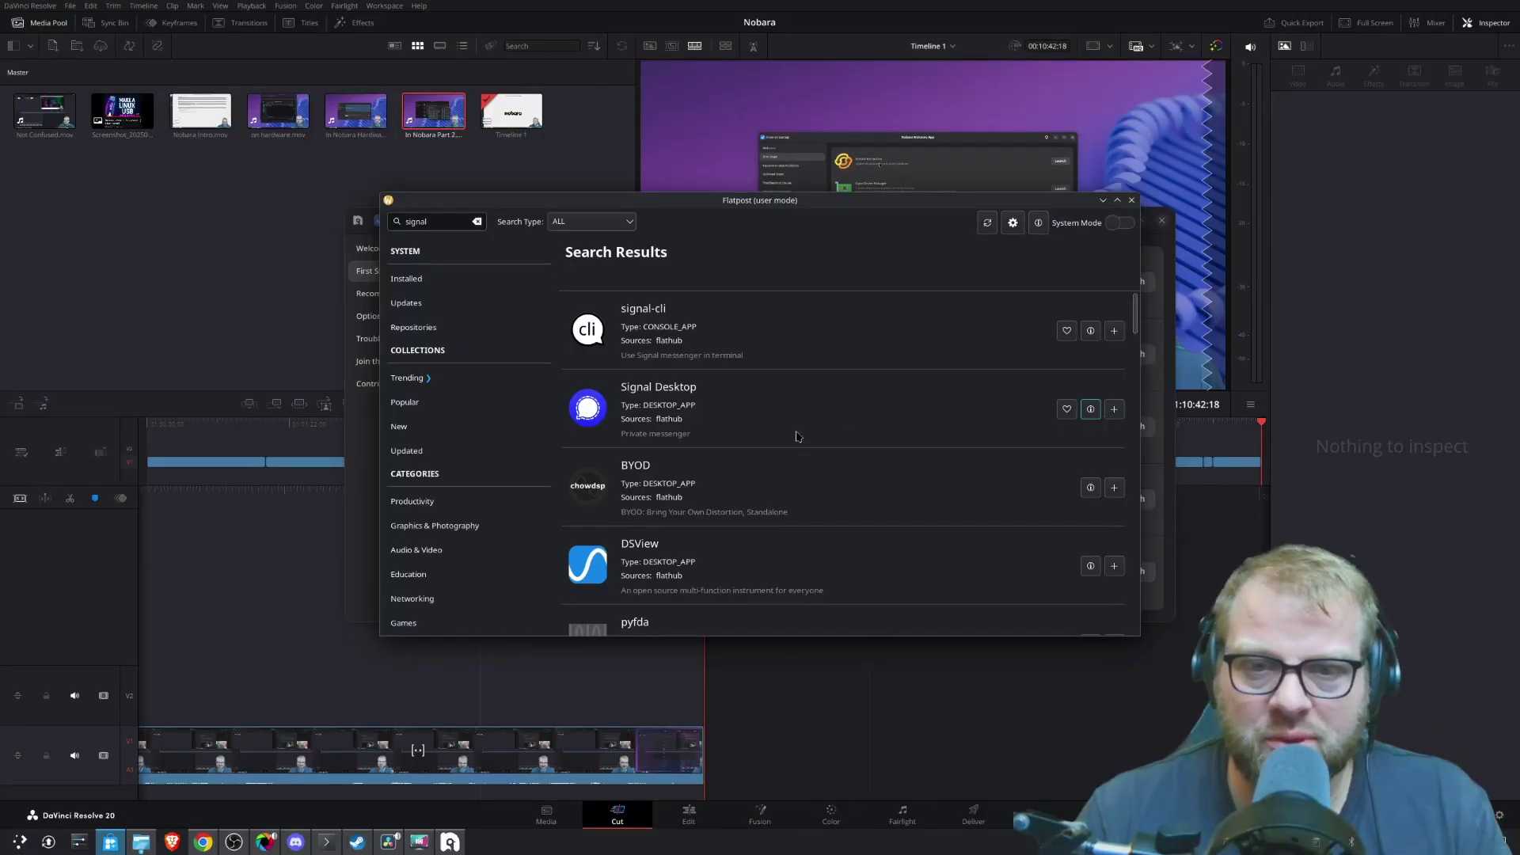
click(1115, 409)
click(789, 441)
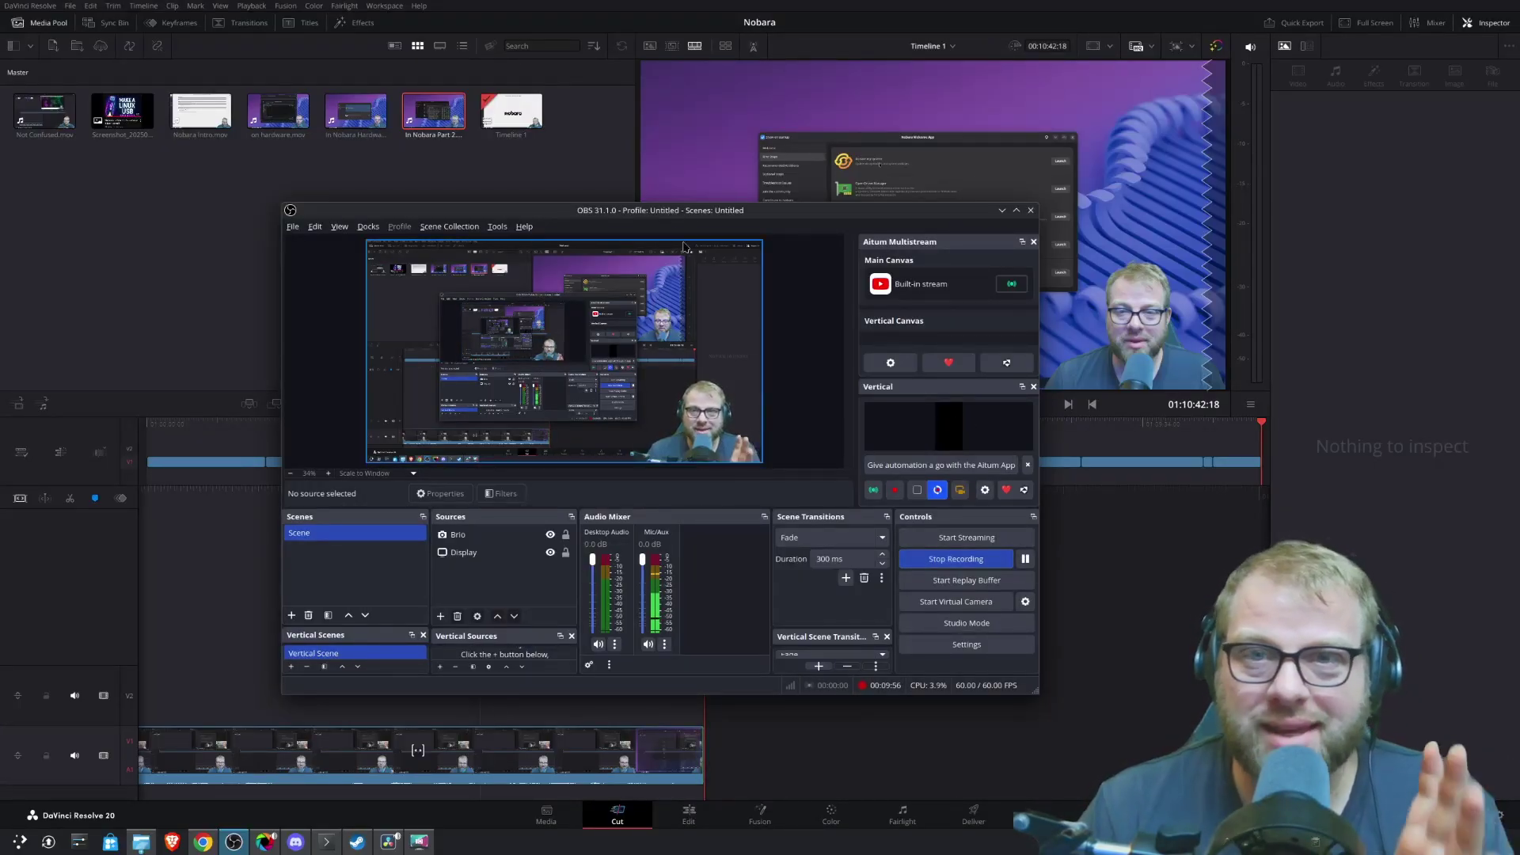
click(377, 229)
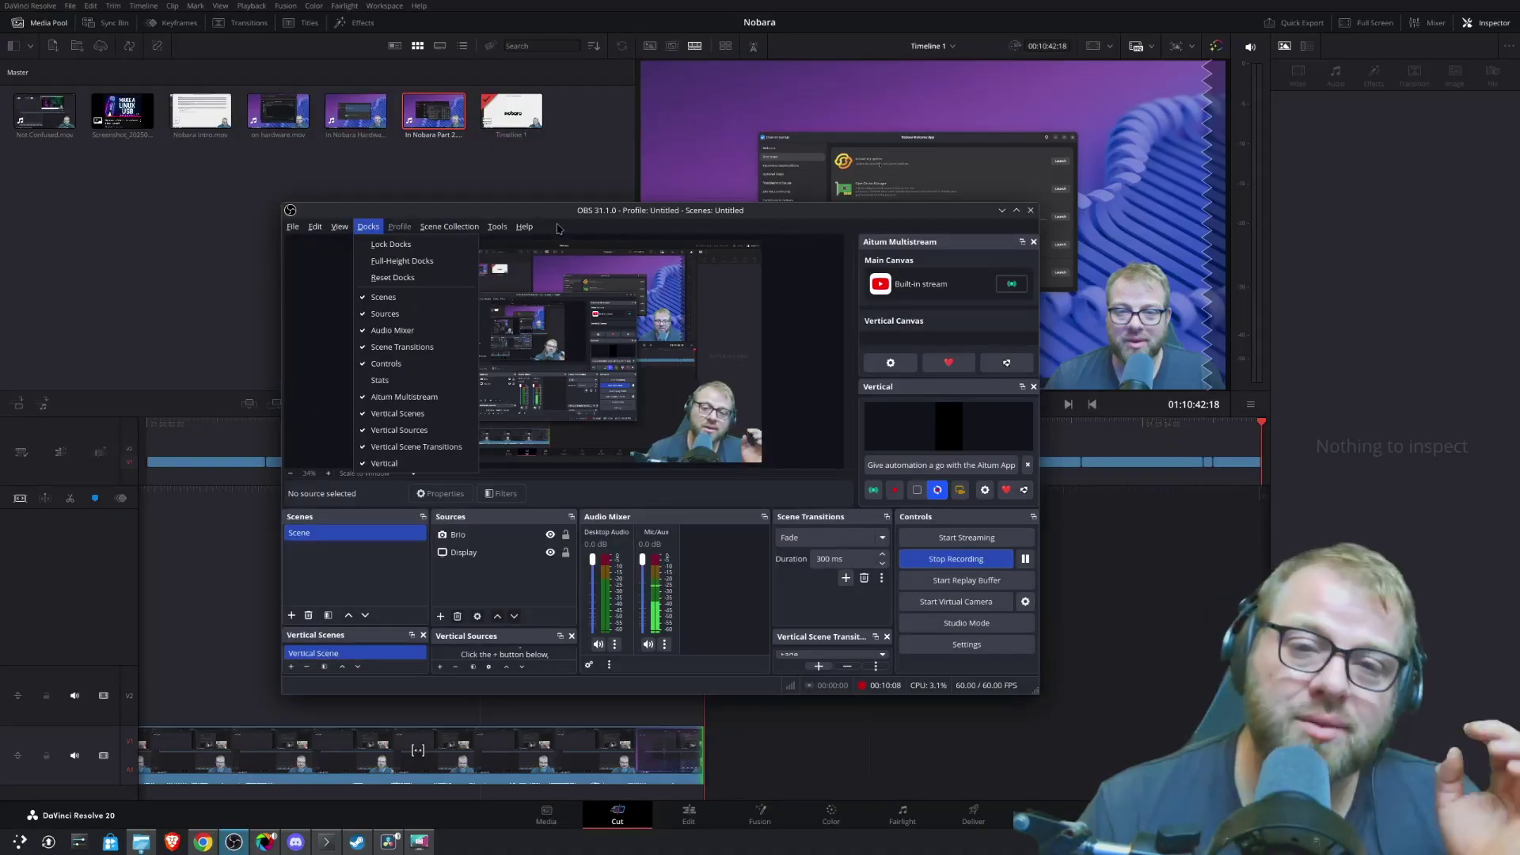
click(566, 217)
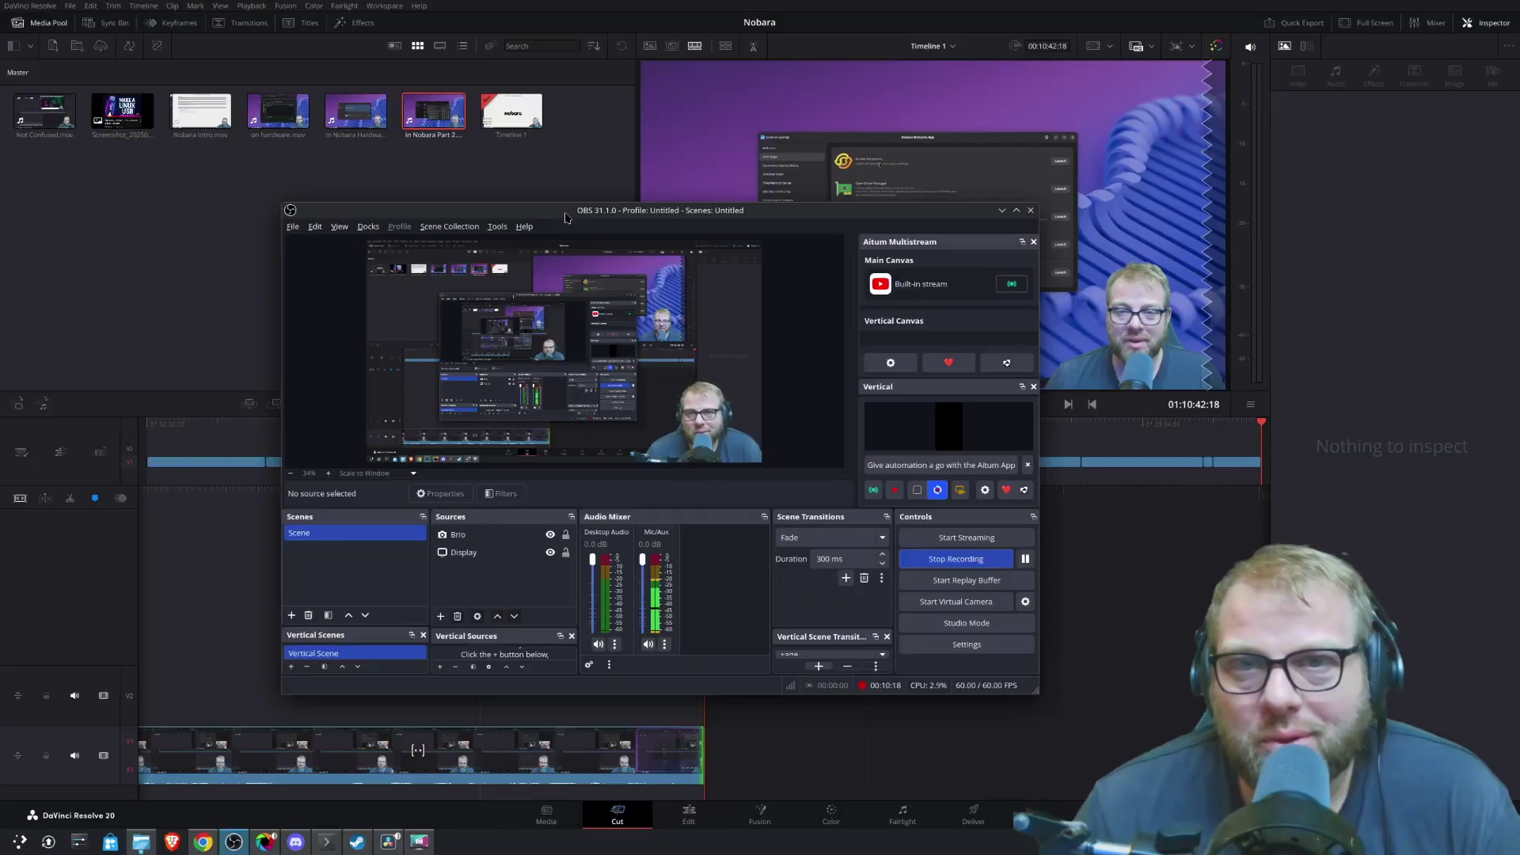
- Move the OBS window and open the Filters dialog for the Display source
drag(565, 217, 683, 166)
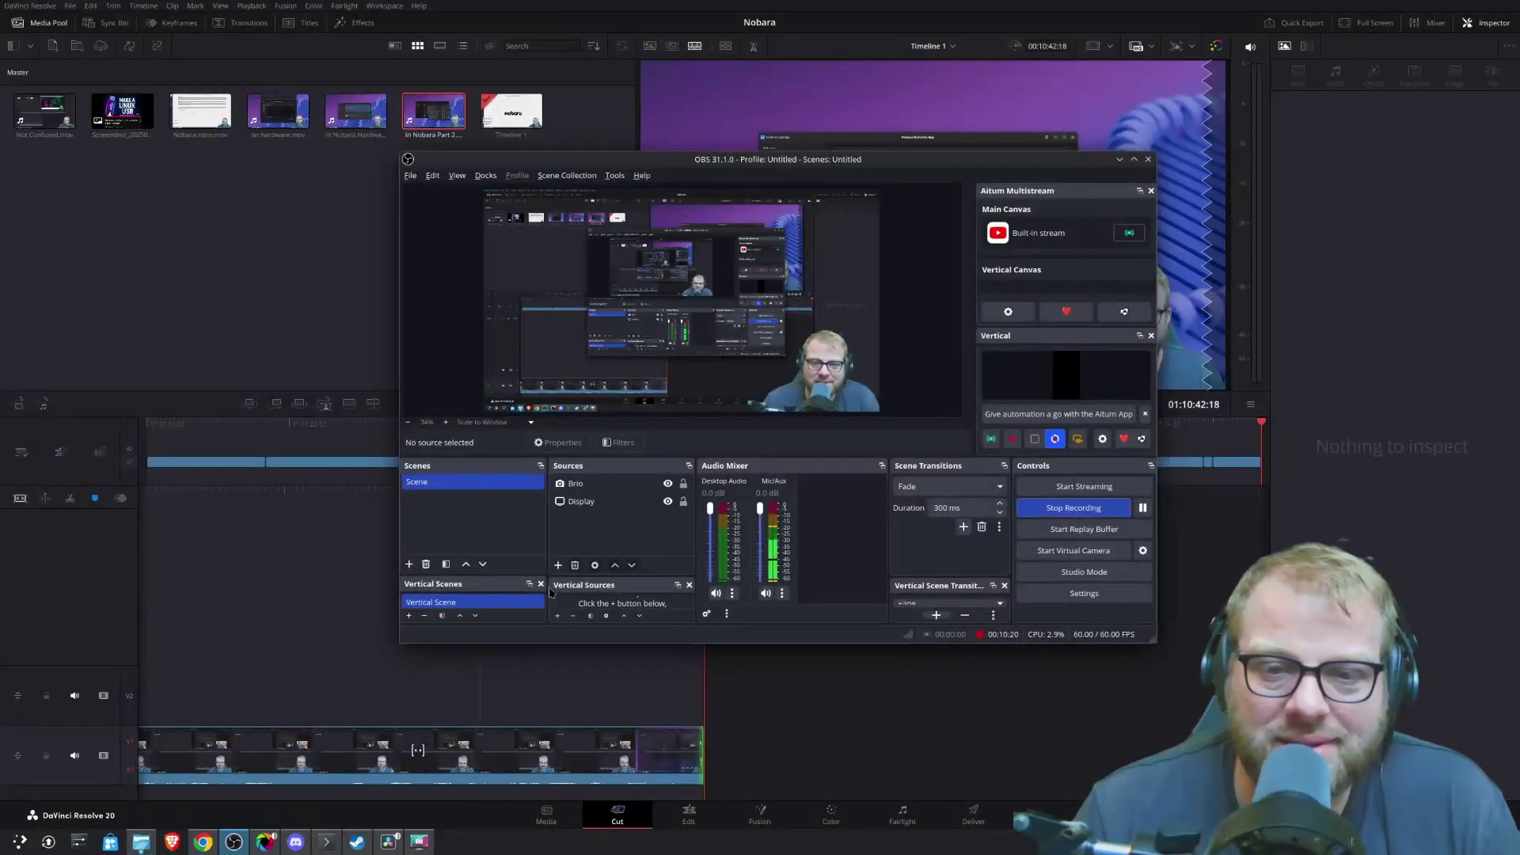
click(571, 501)
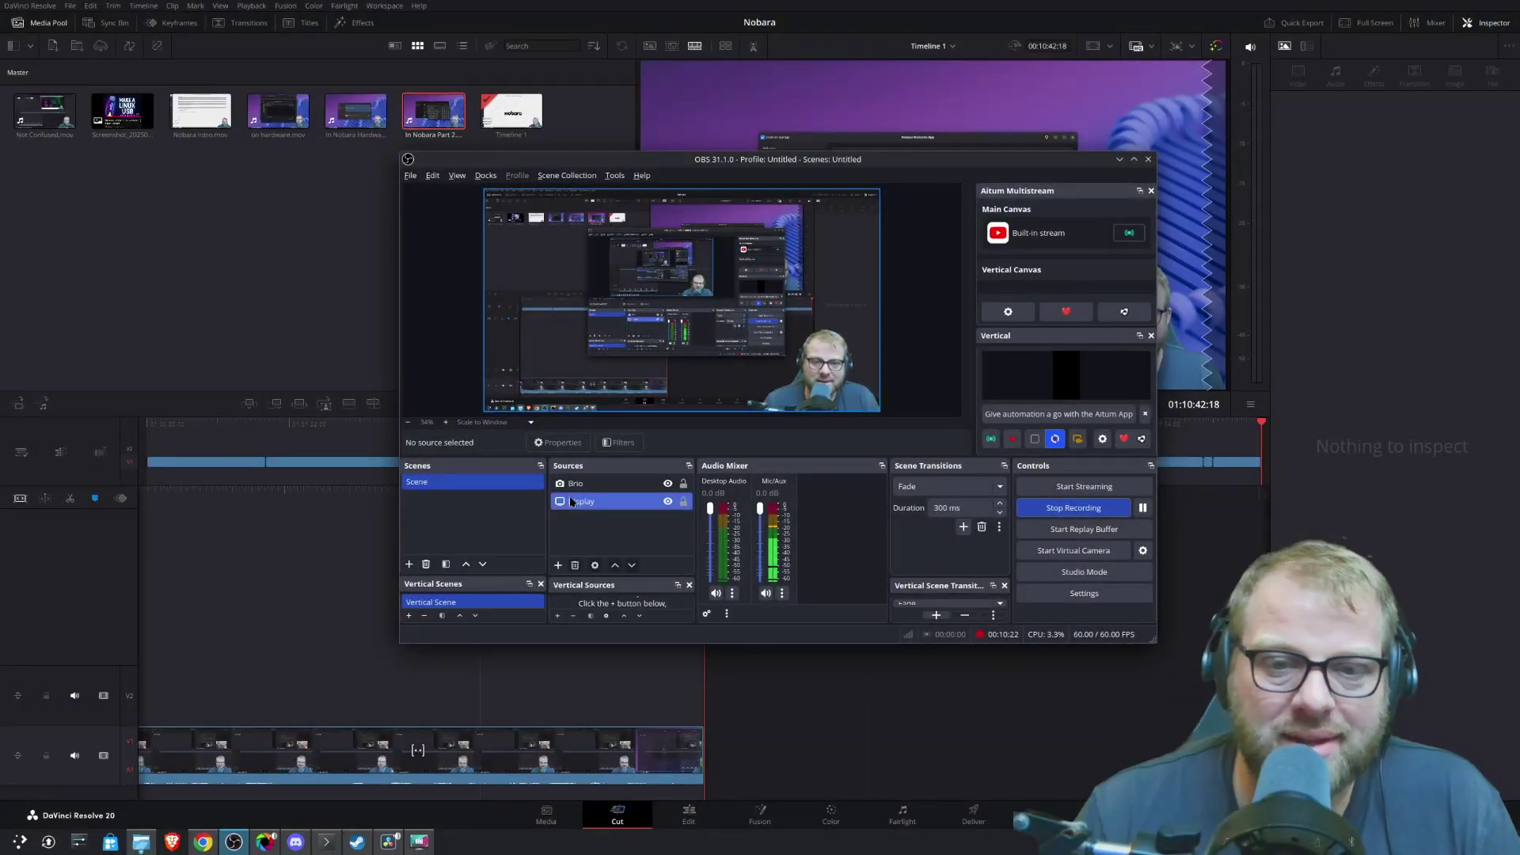
right_click(571, 501)
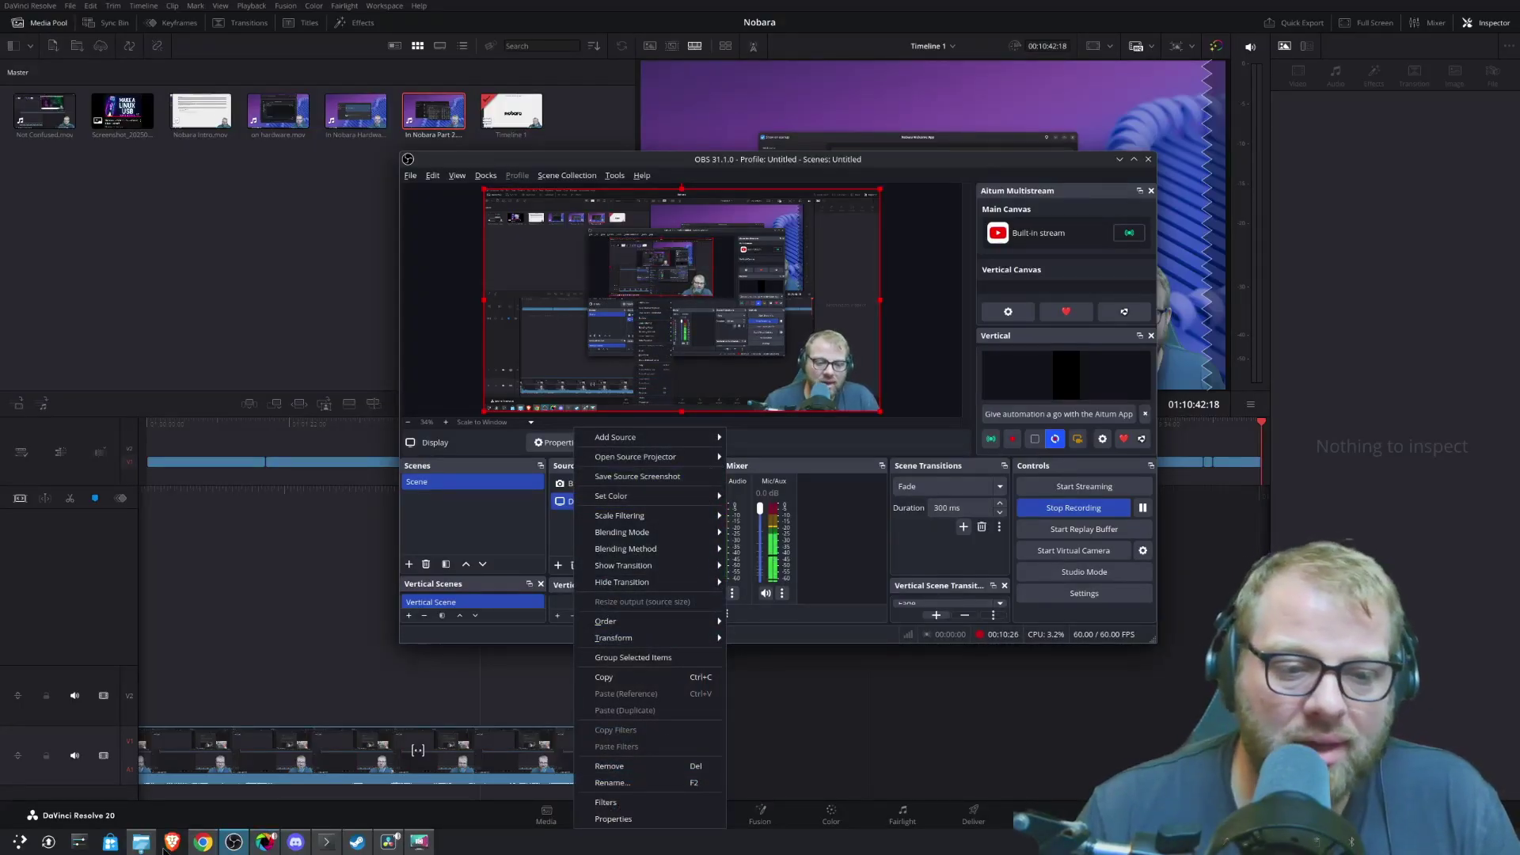
click(638, 803)
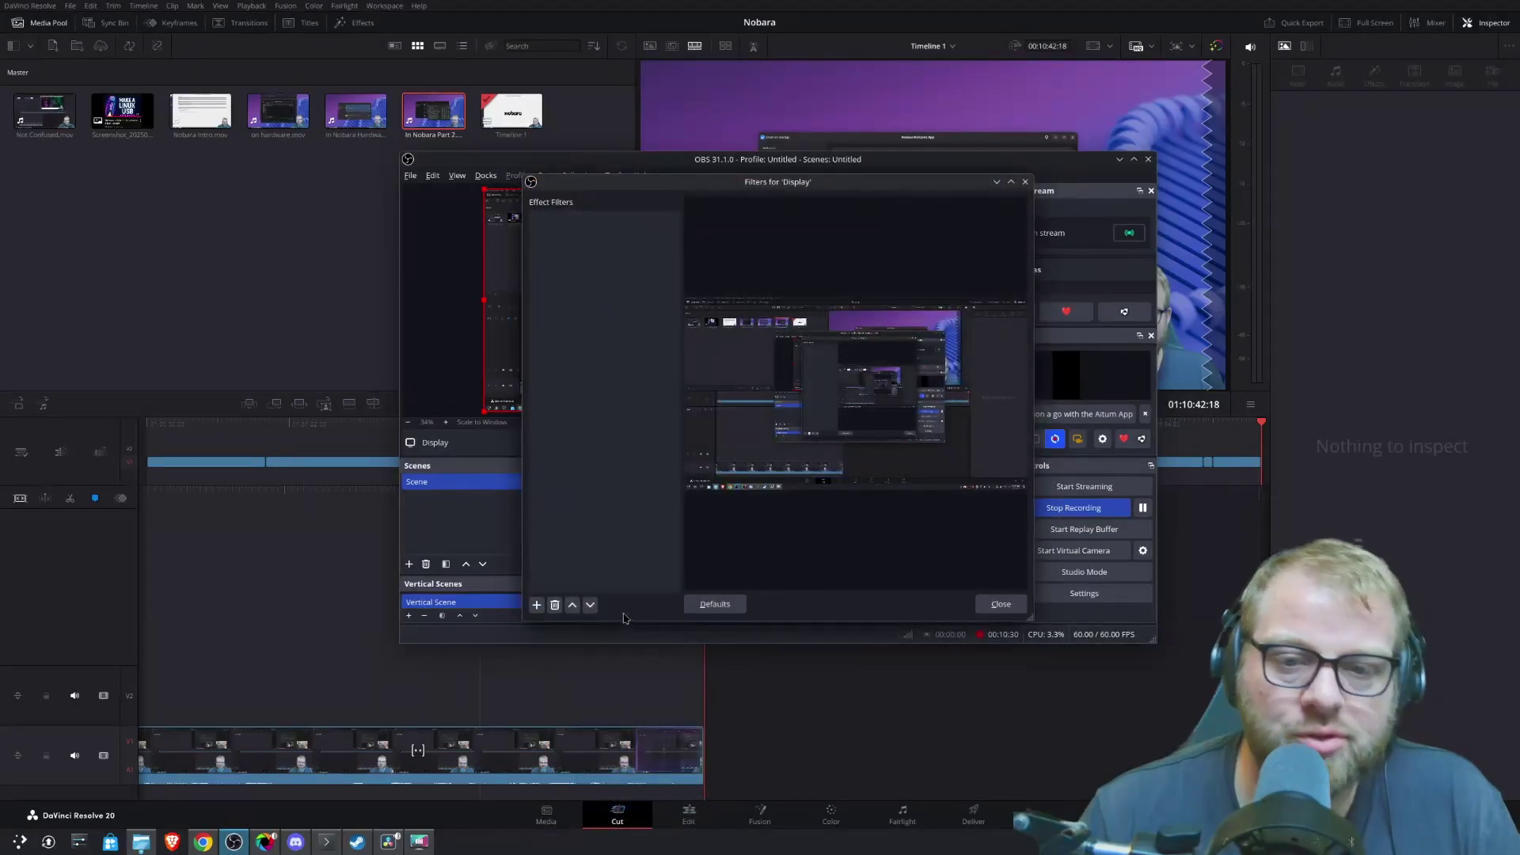
- List the available effect filters, then close the list and the Filters window without adding any
click(537, 605)
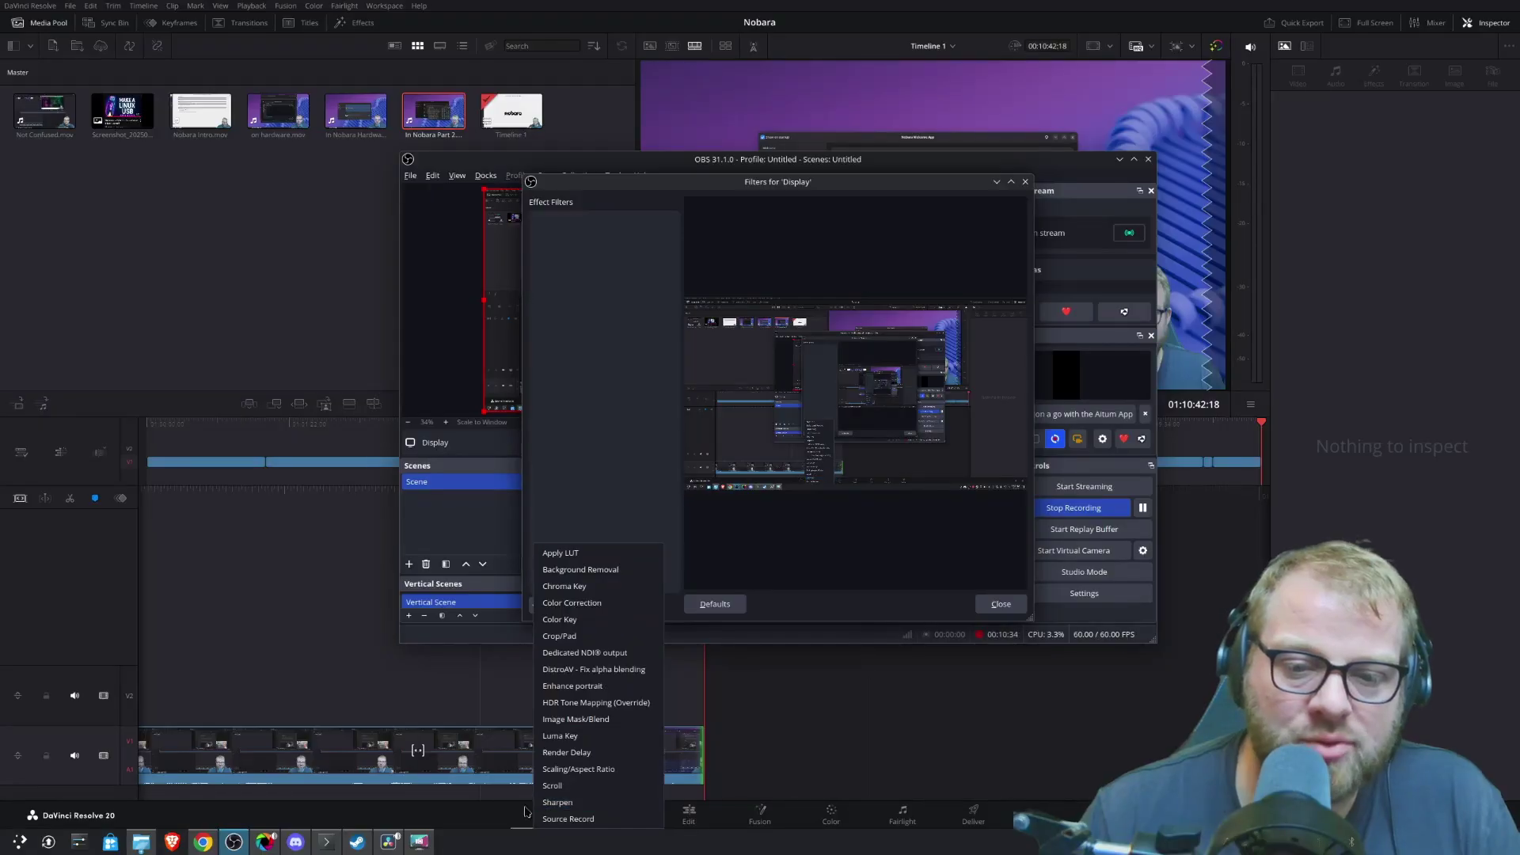
click(998, 606)
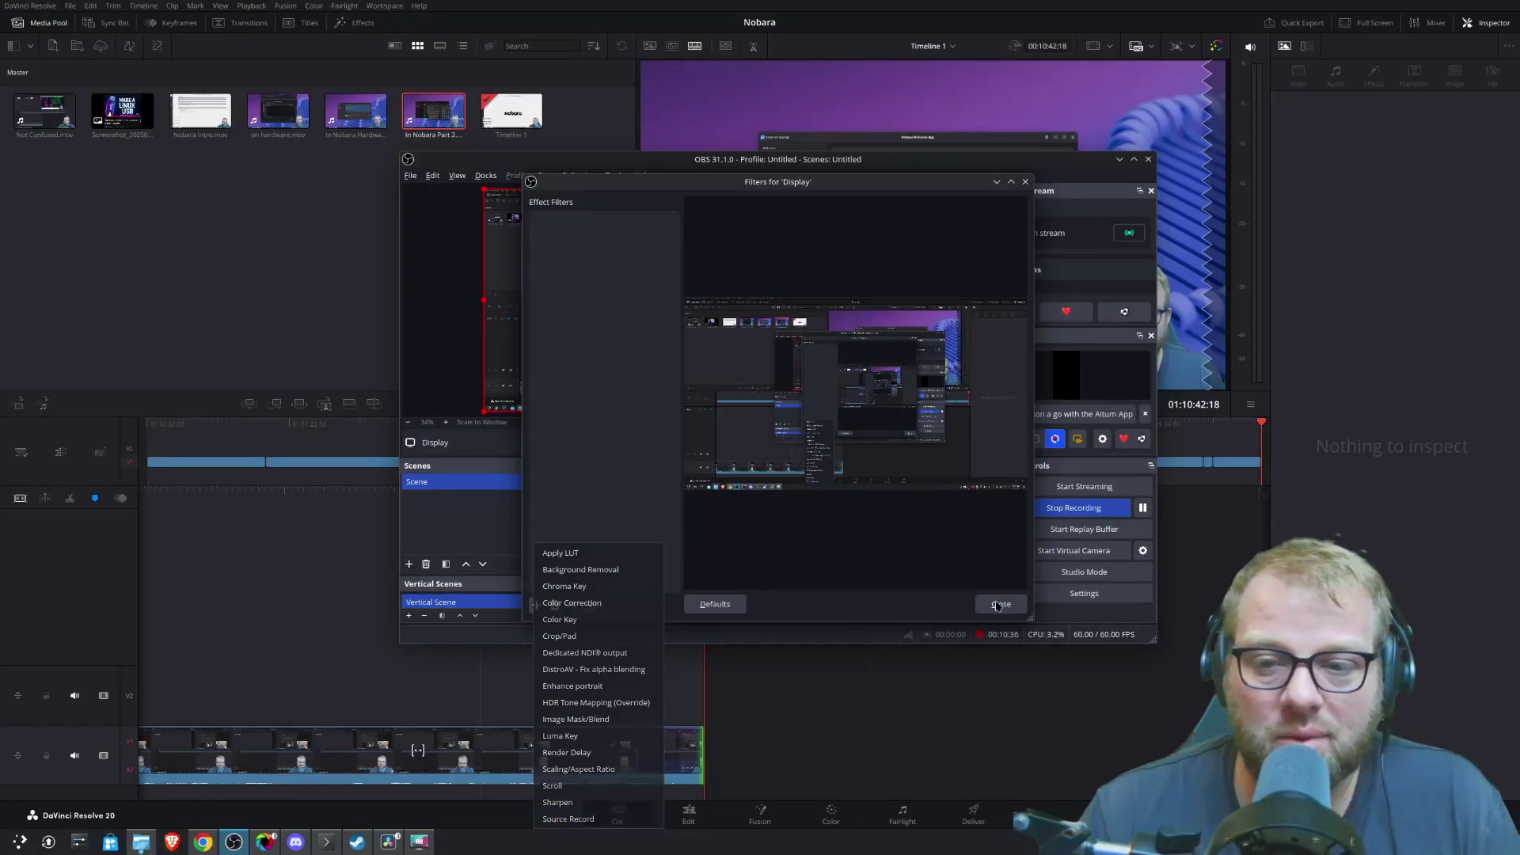
click(999, 605)
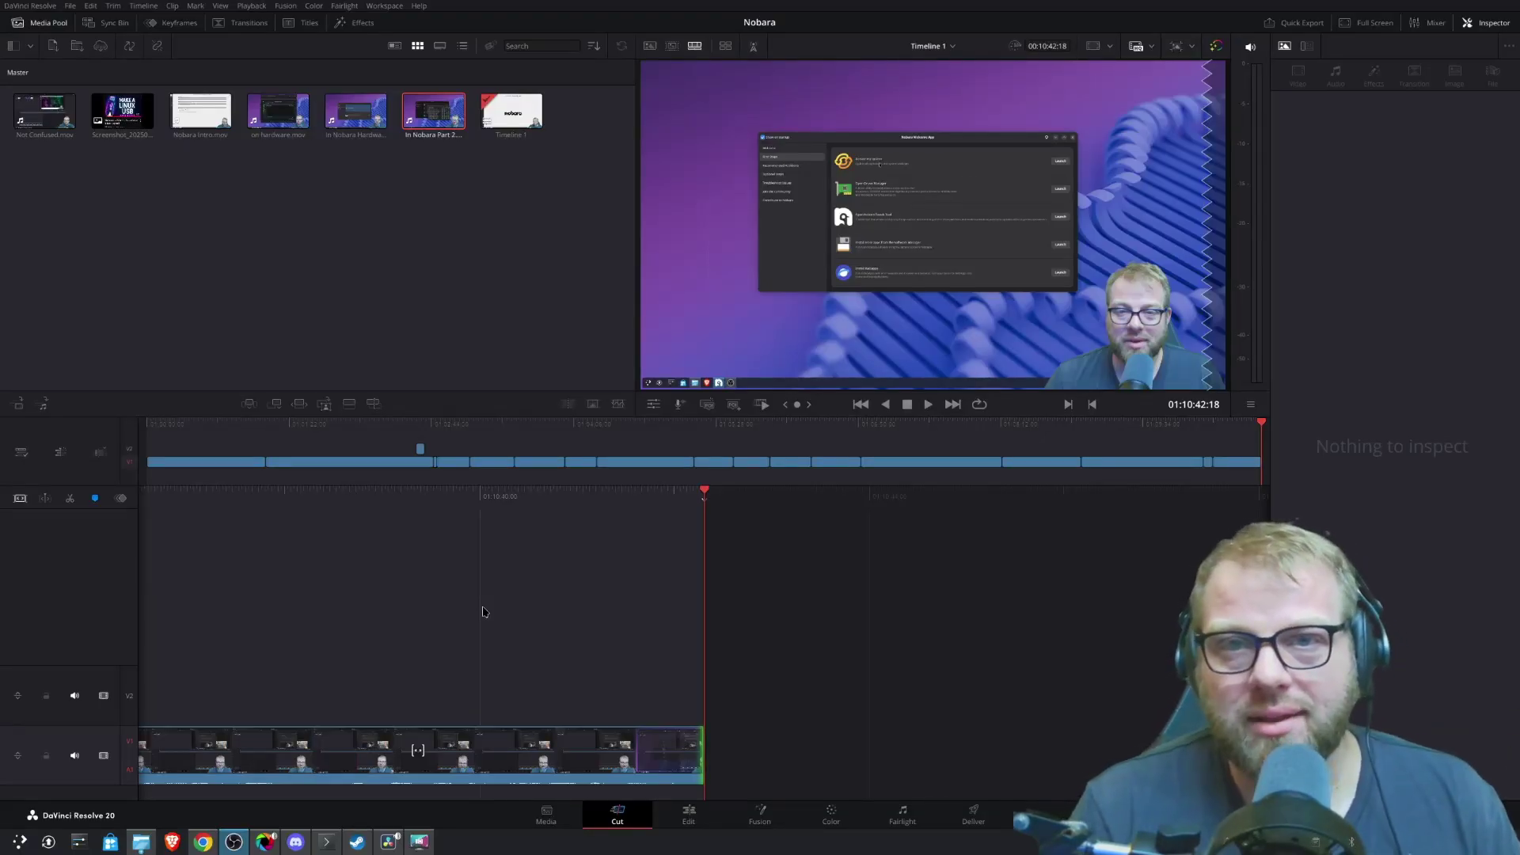
- Capture a region screenshot with Print Screen, then close the Spectacle window
key(Print)
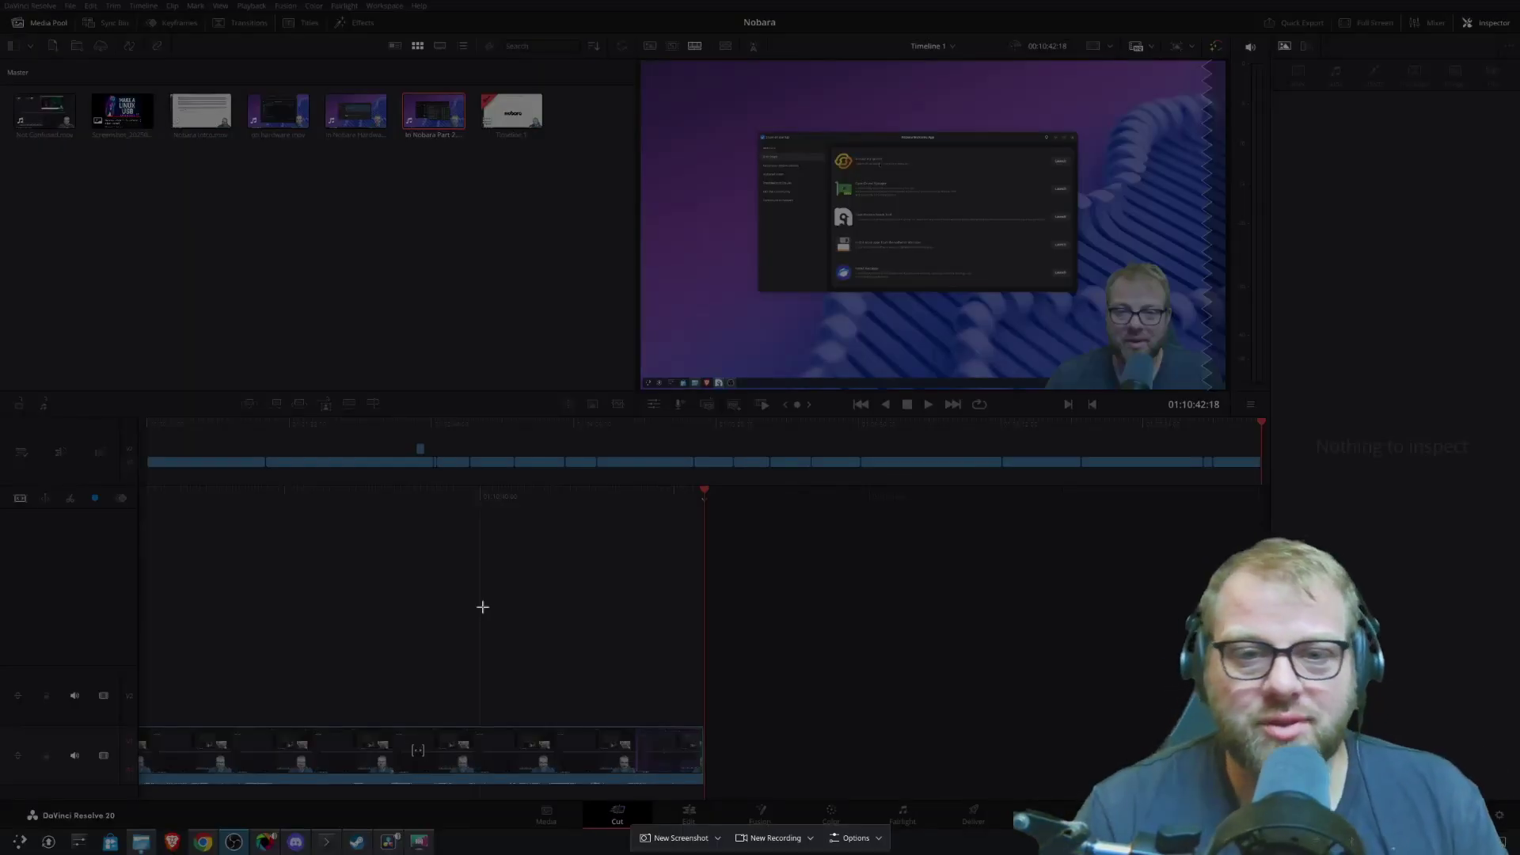
mouse_move(368, 233)
mouse_down()
mouse_move(611, 428)
mouse_move(1086, 678)
mouse_move(935, 570)
mouse_move(1029, 503)
mouse_move(936, 501)
mouse_up()
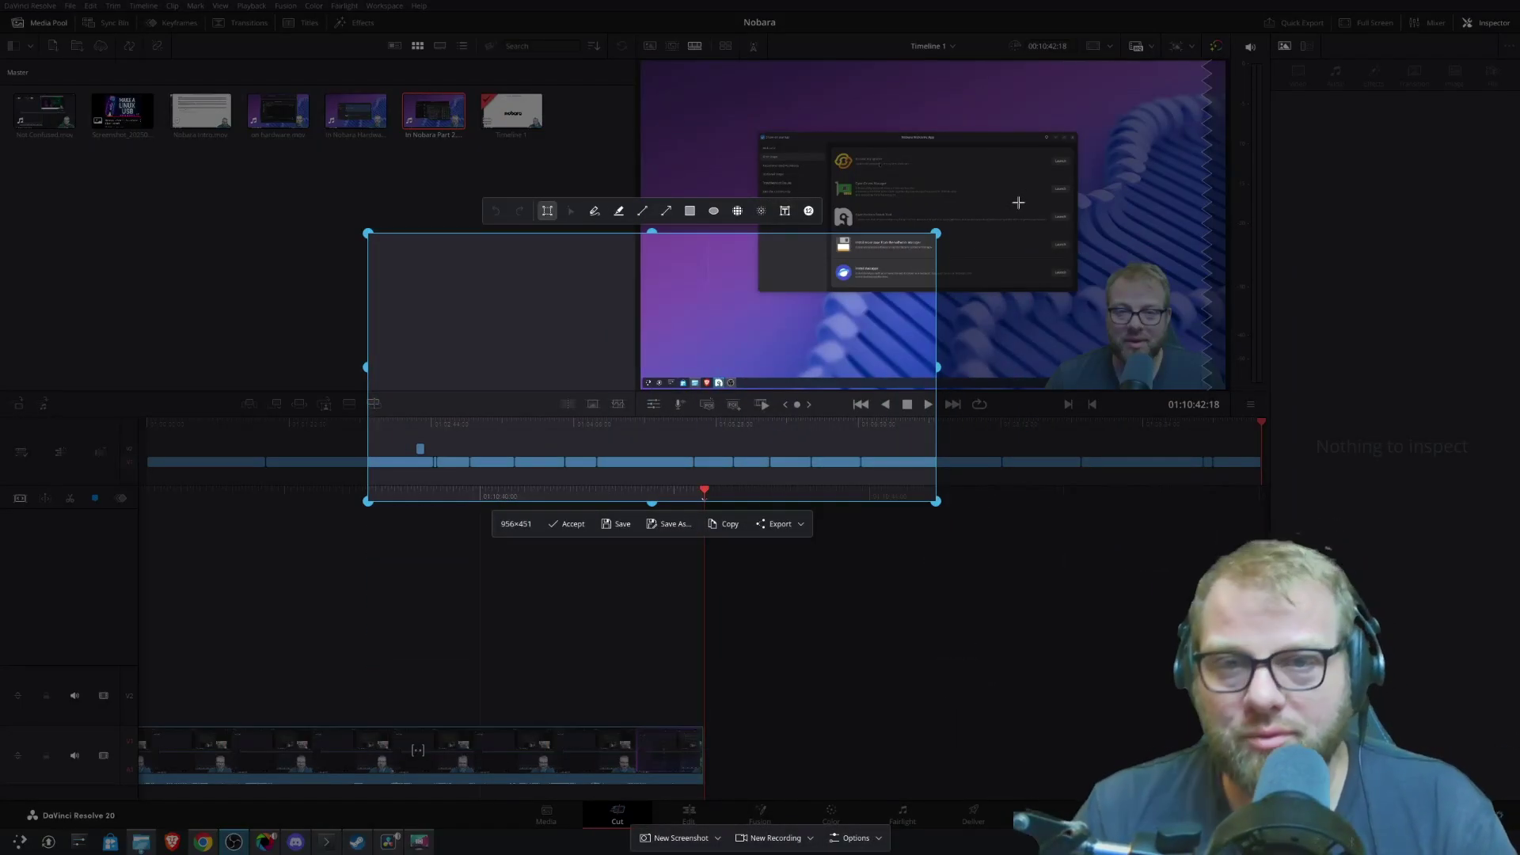
key(Escape)
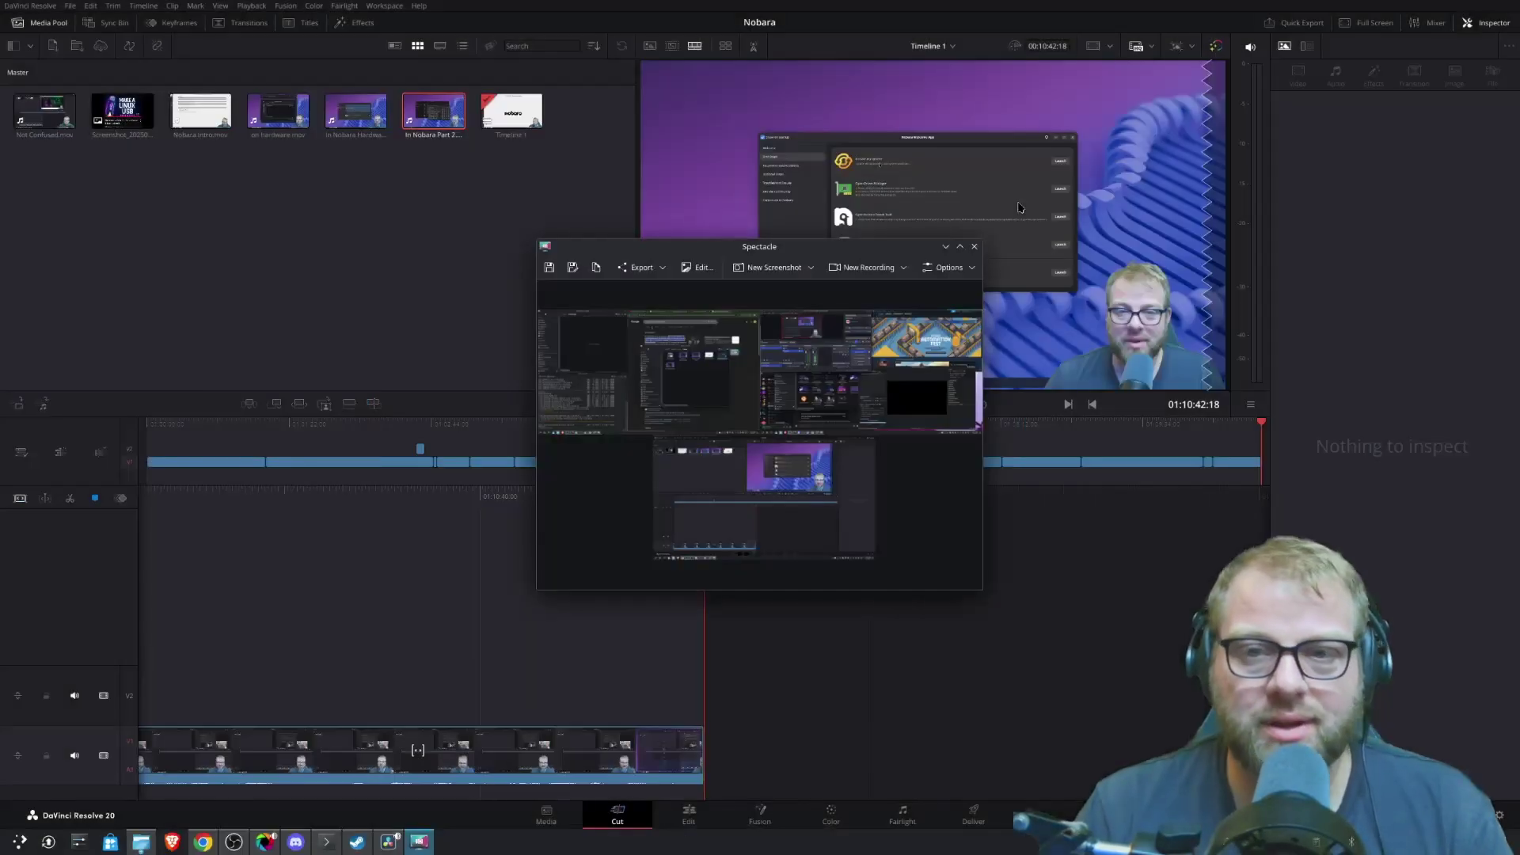
click(974, 246)
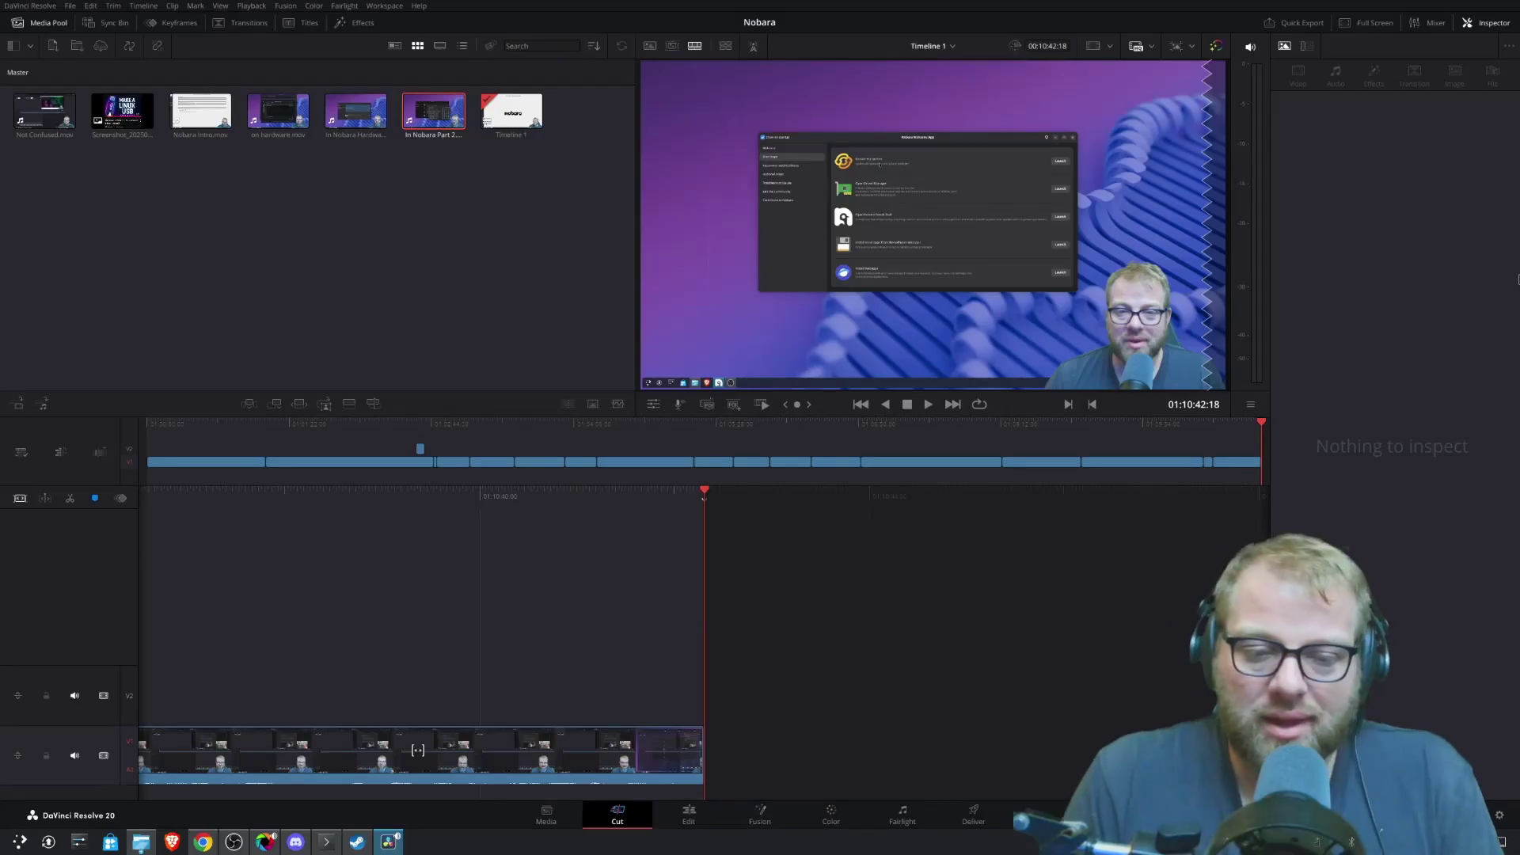